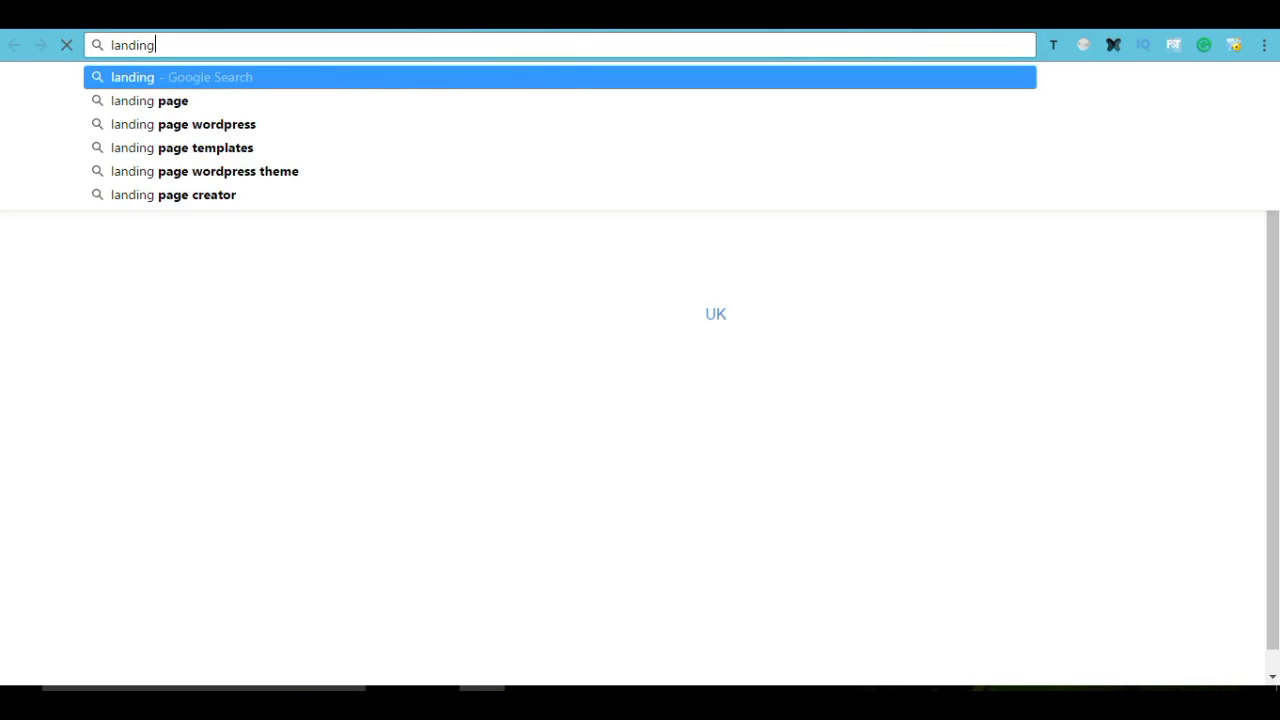
# Search Google for "landing page".
pyautogui.press('Return')
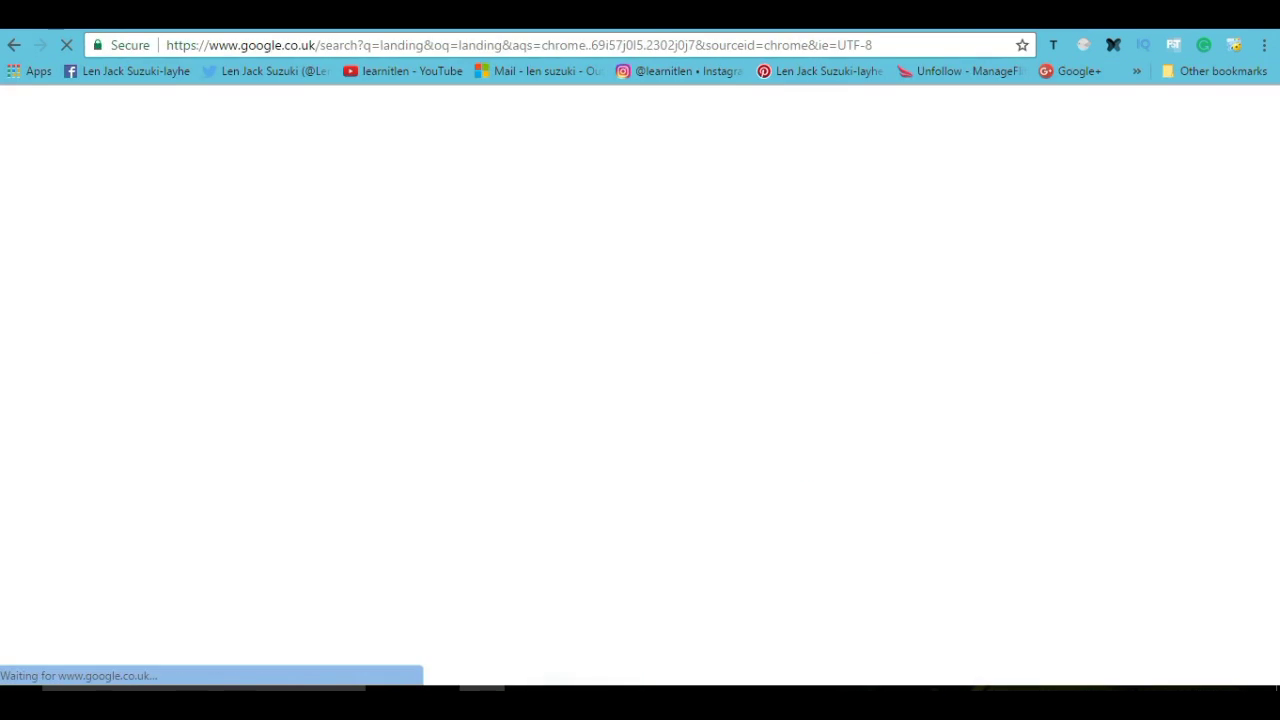
pyautogui.click(203, 124)
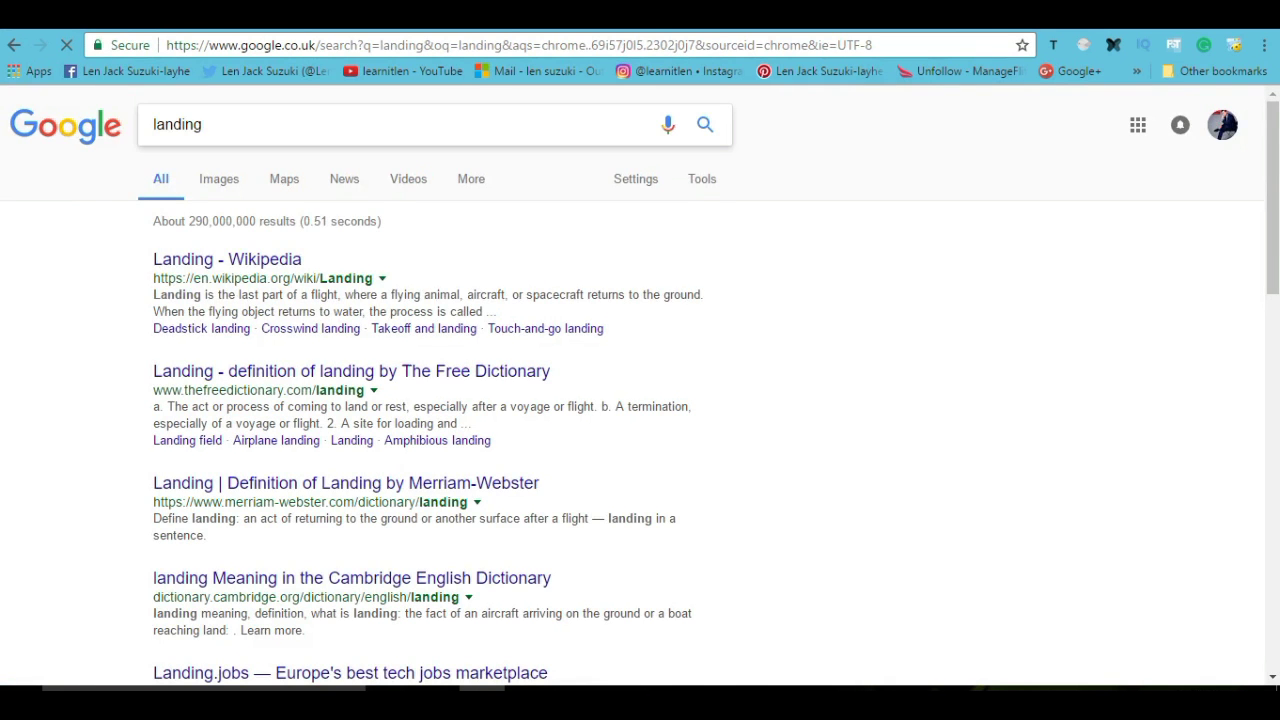
pyautogui.write('page')
pyautogui.press('Return')
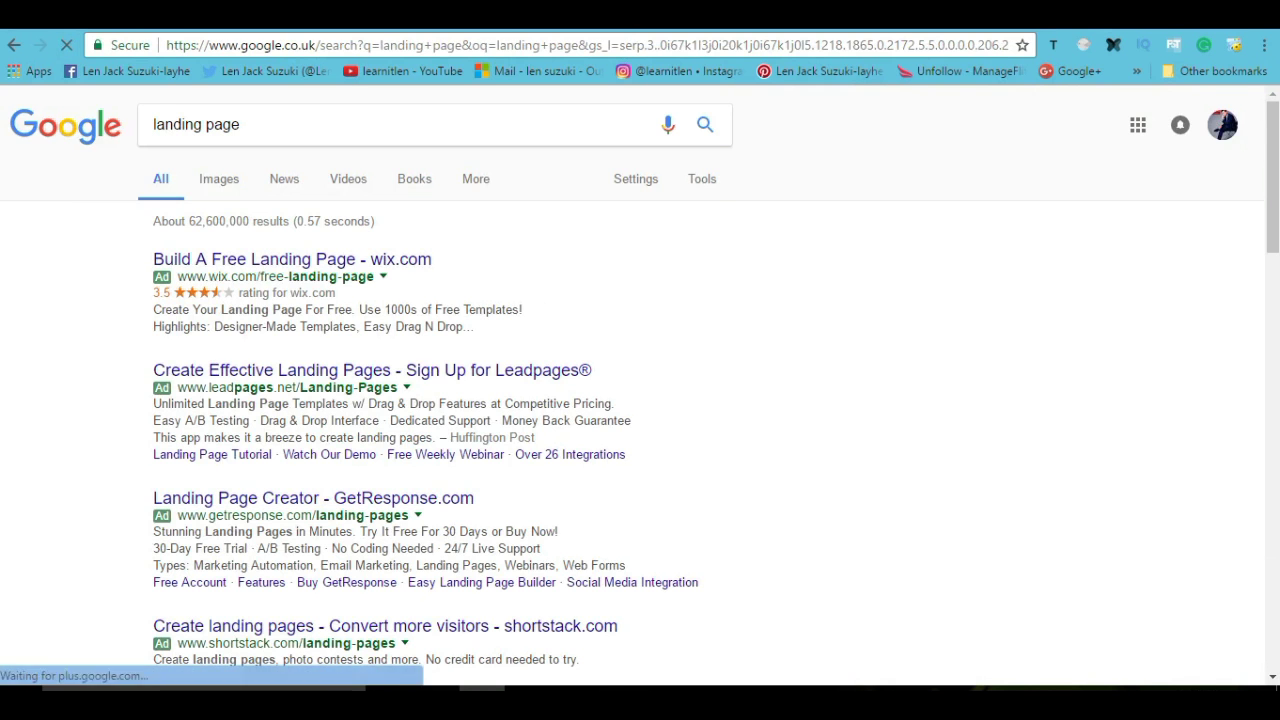
# Show the image results for landing page, narrow them to Examples and look through the sample layouts.
pyautogui.click(218, 178)
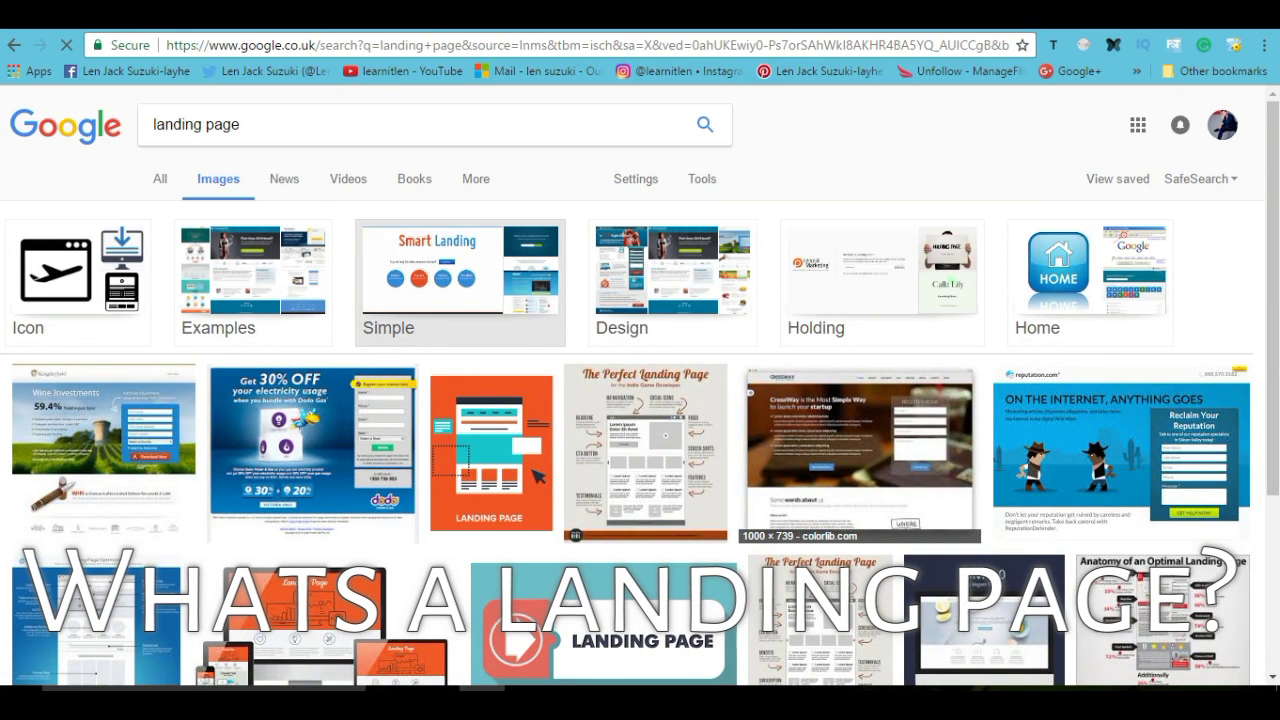
pyautogui.click(252, 280)
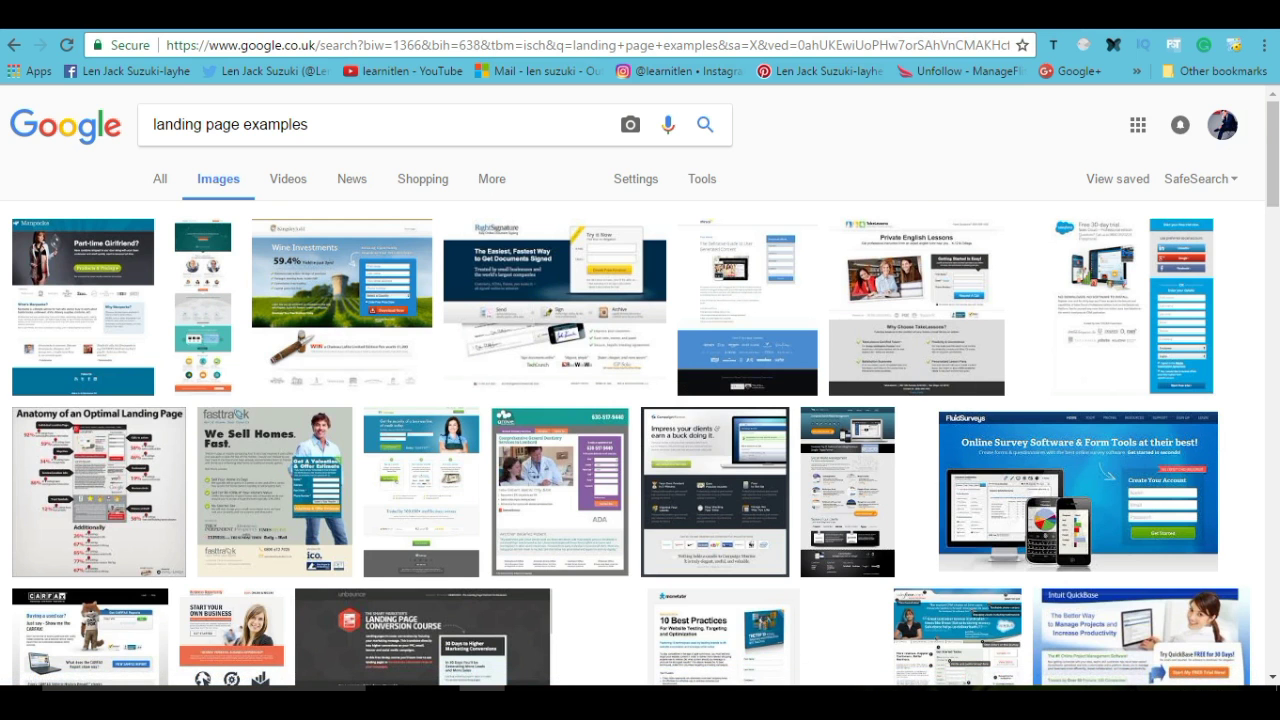
pyautogui.hotkey('ctrl', 'Tab')
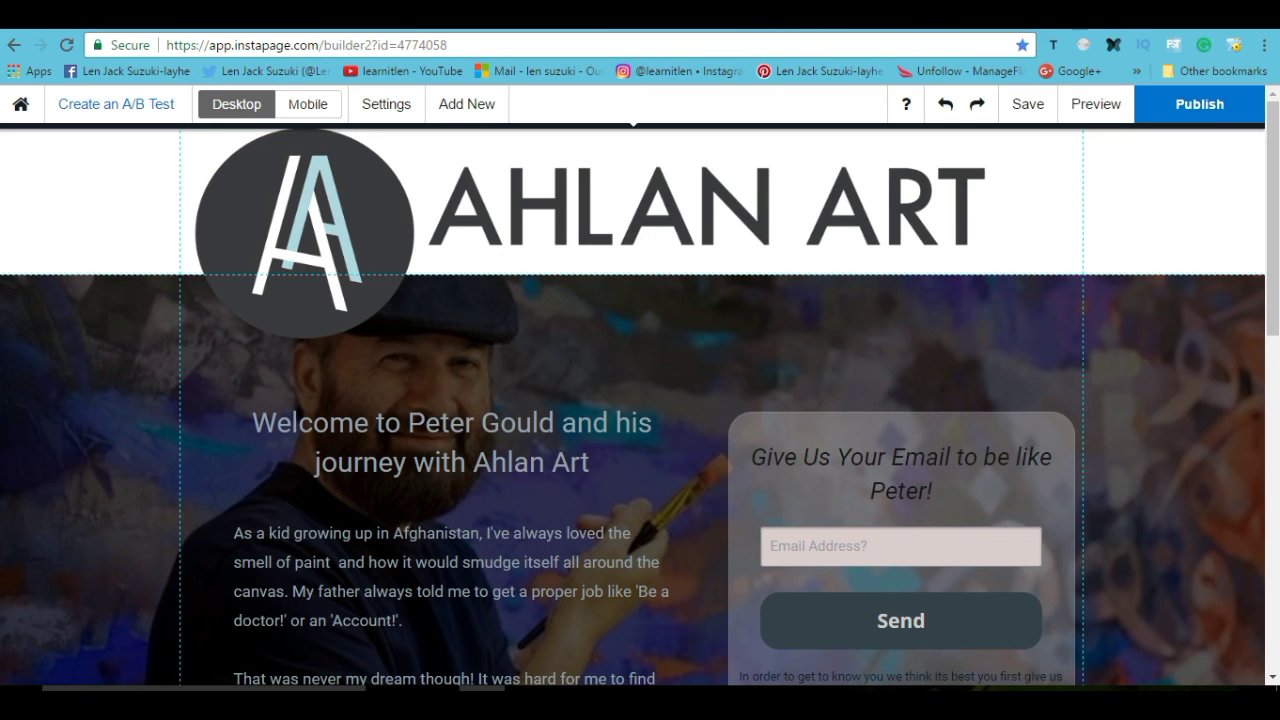
pyautogui.hotkey('ctrl', 'shift', 'Tab')
pyautogui.scroll(-3, 640, 386)
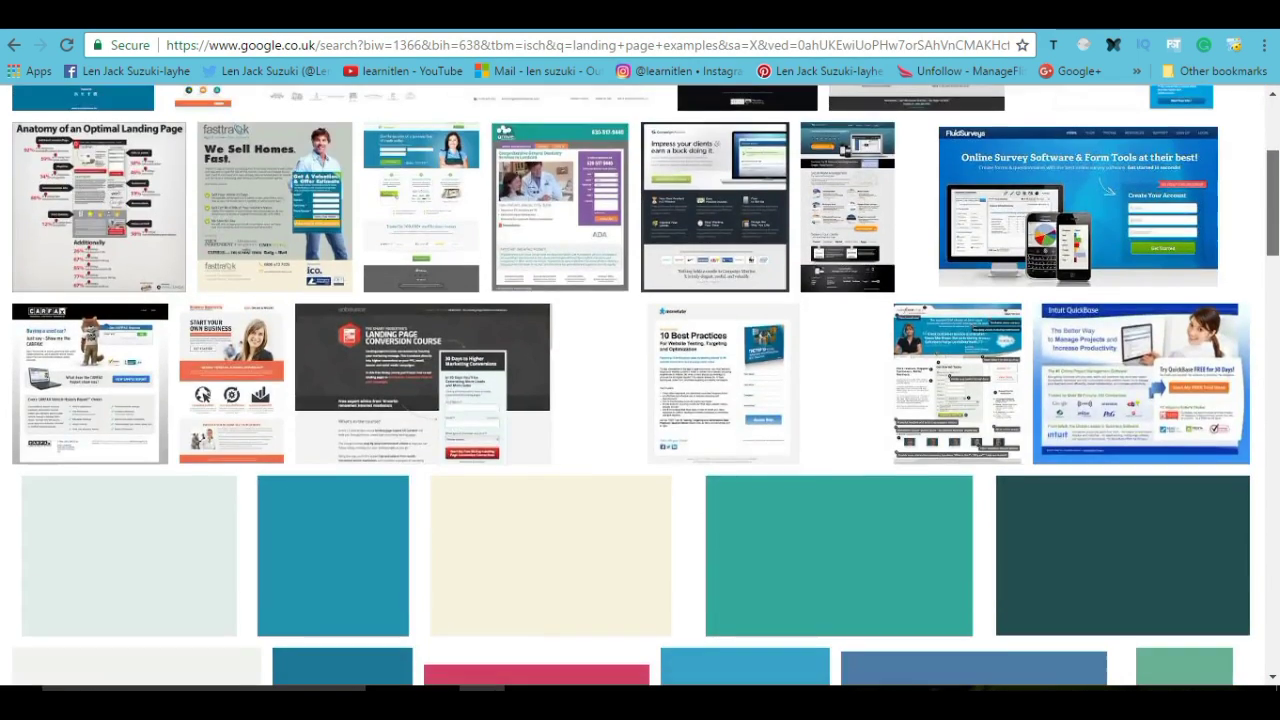
pyautogui.scroll(2, 400, 400)
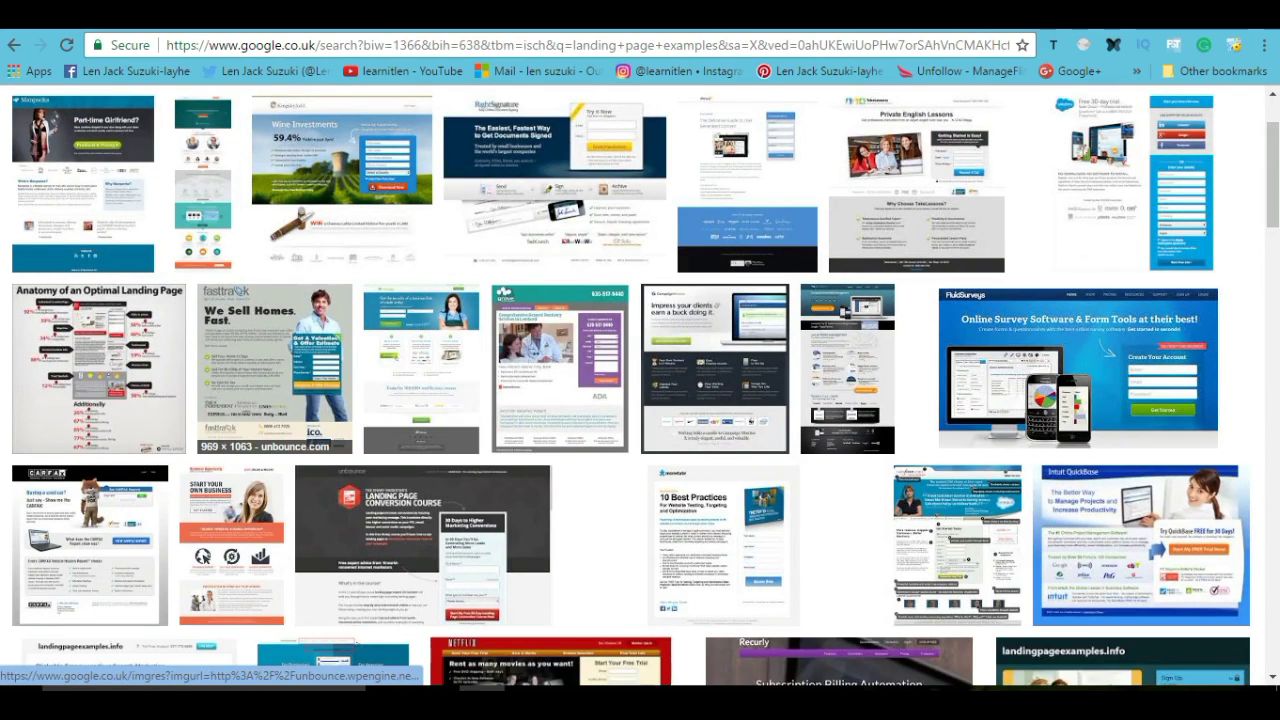
# Switch to the Instapage preview of the Ahlan Art landing page and examine its header, story text, email form and webinar section.
pyautogui.hotkey('ctrl', 'Tab')
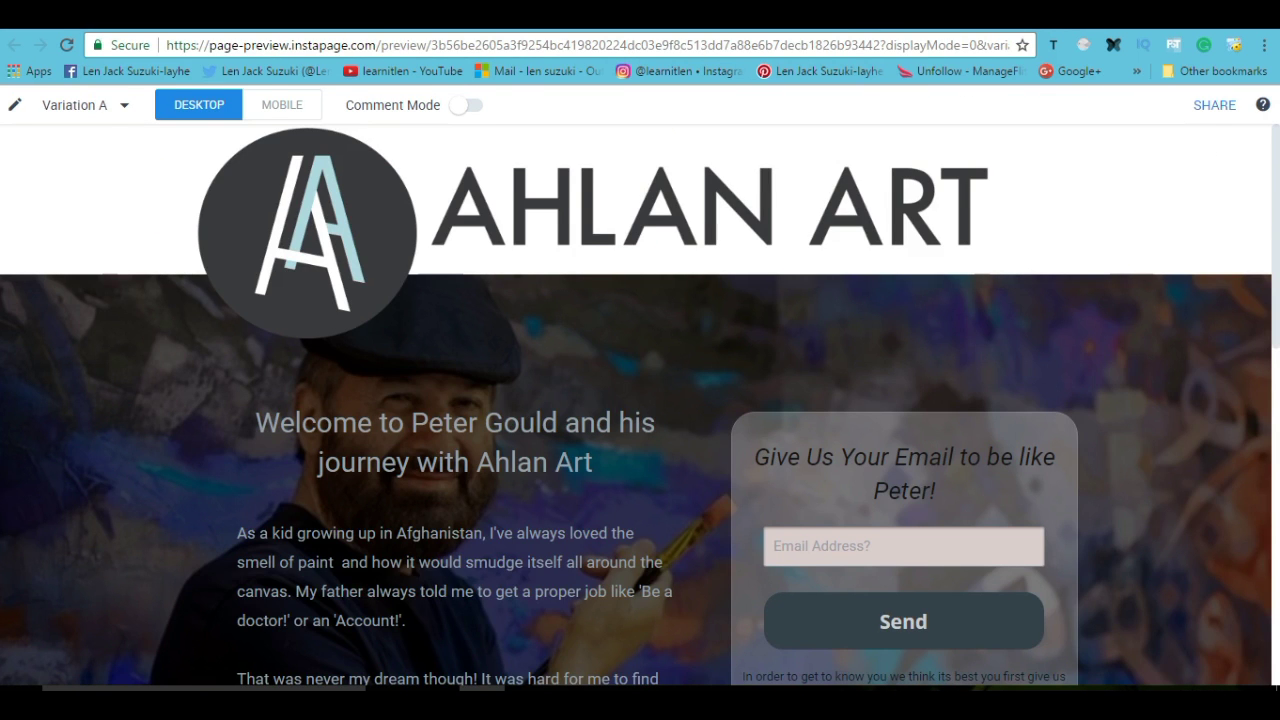
pyautogui.hotkey('ctrl', 'shift', 'Tab')
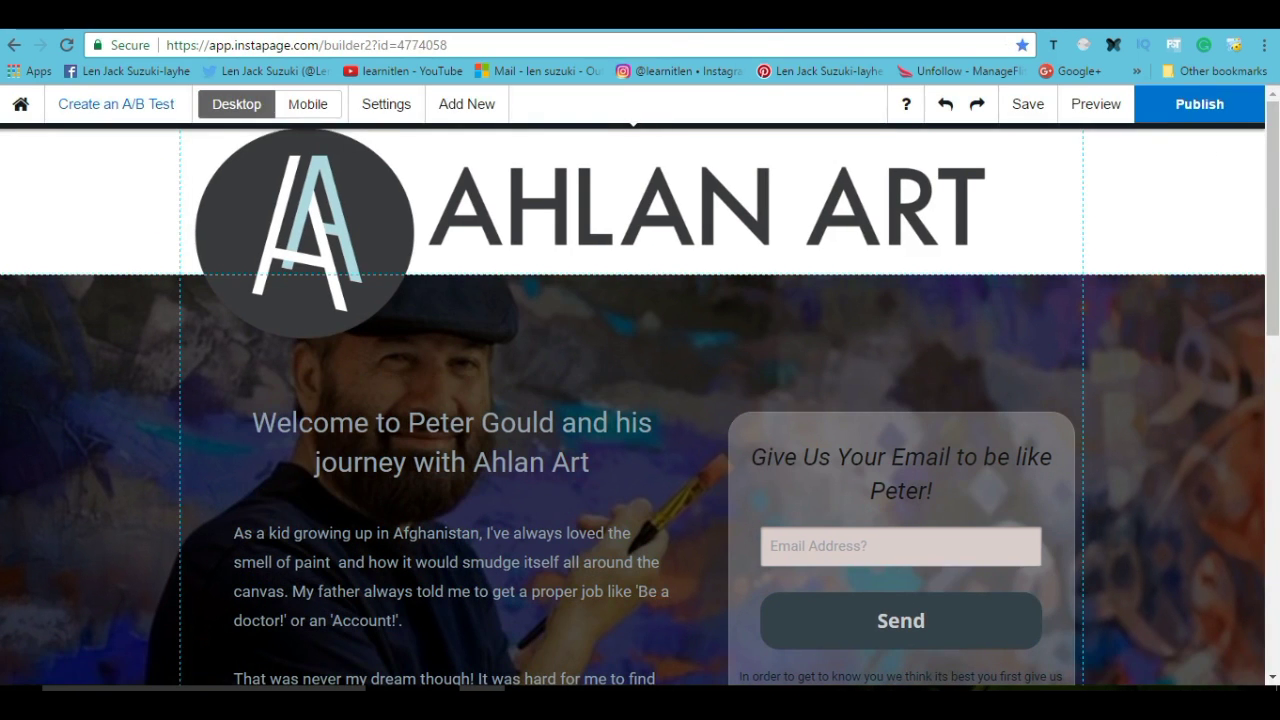
pyautogui.hotkey('ctrl', 'shift', 'Tab')
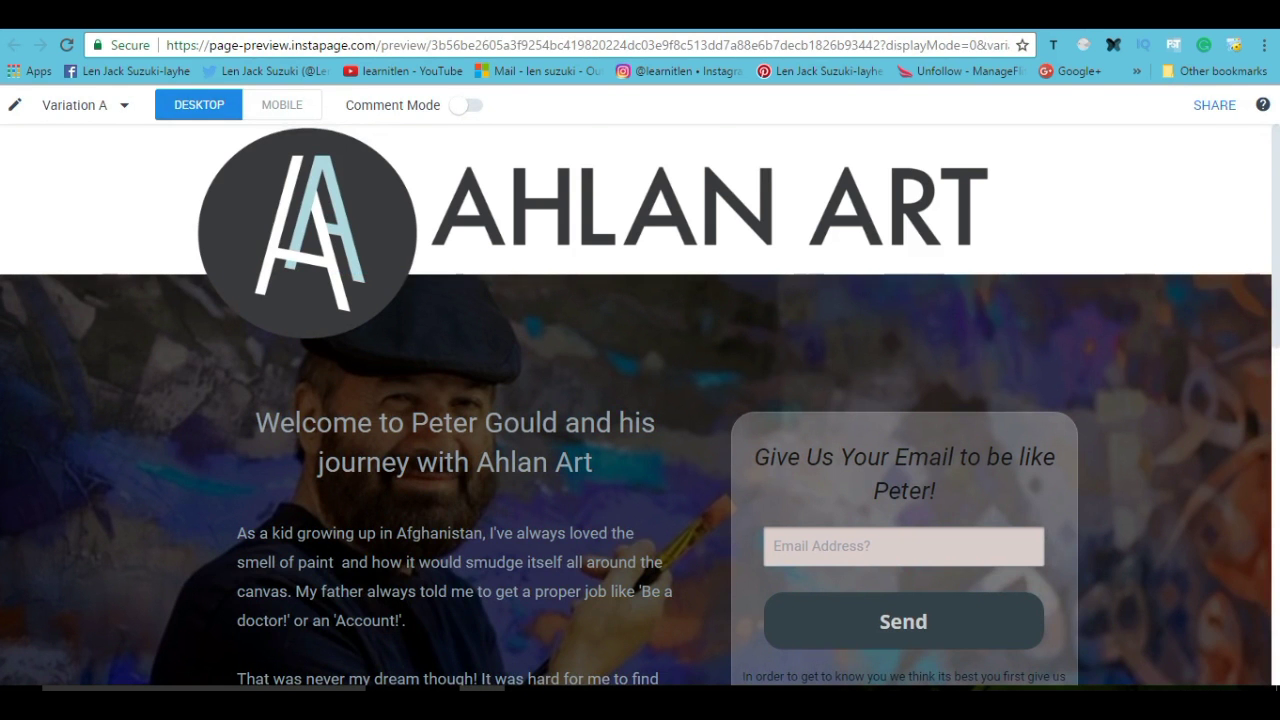
pyautogui.scroll(-2, 636, 404)
pyautogui.scroll(2, 636, 404)
pyautogui.scroll(-1, 636, 404)
pyautogui.scroll(1, 636, 404)
pyautogui.scroll(-2, 640, 404)
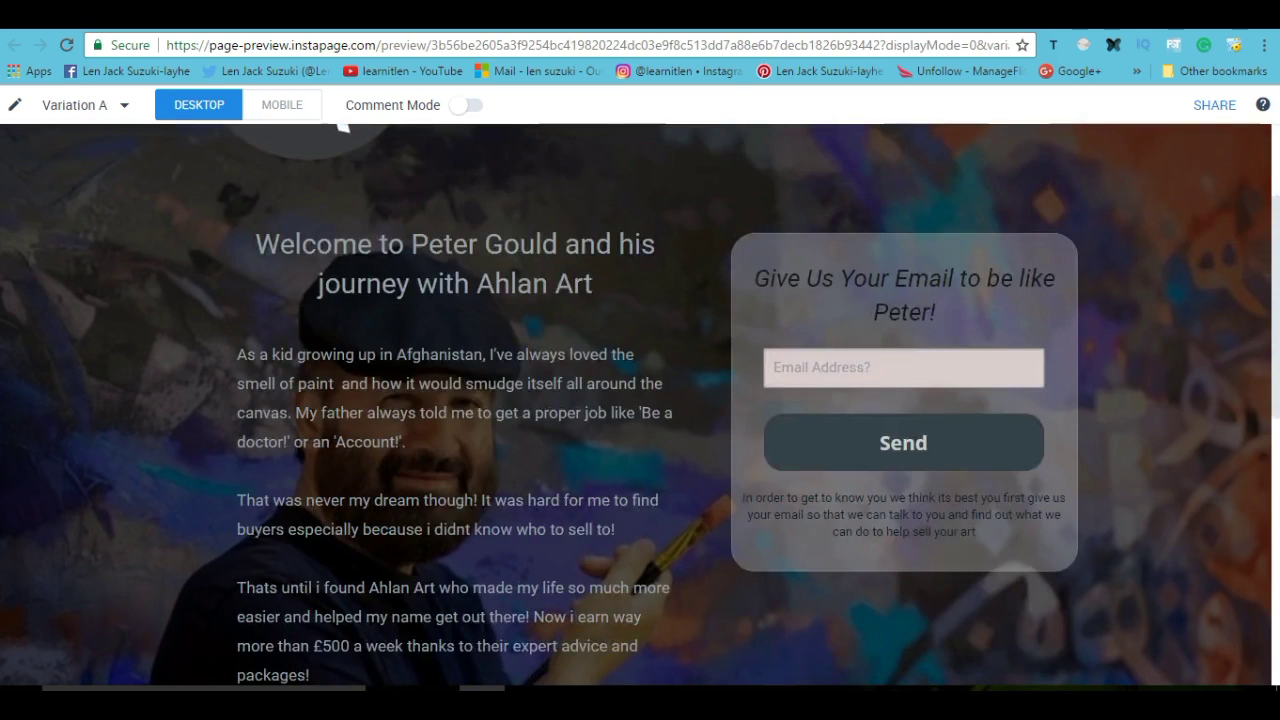
pyautogui.scroll(-3, 640, 404)
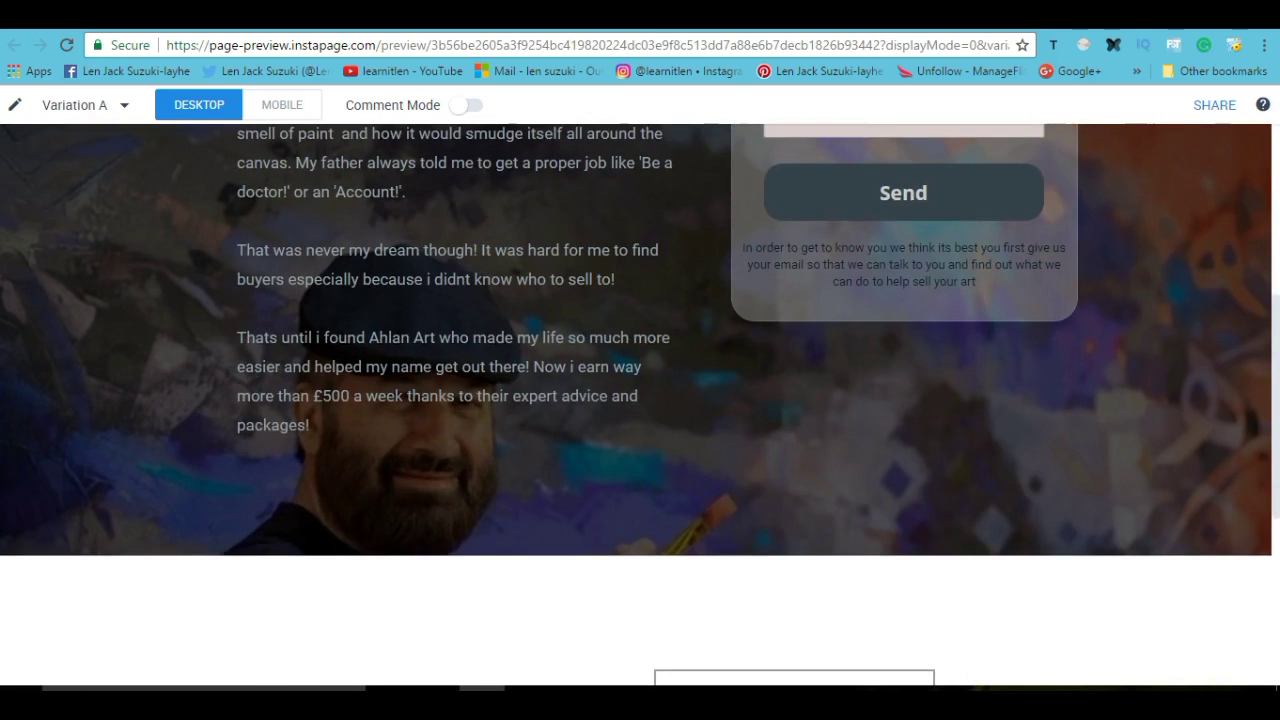
pyautogui.scroll(-3, 640, 404)
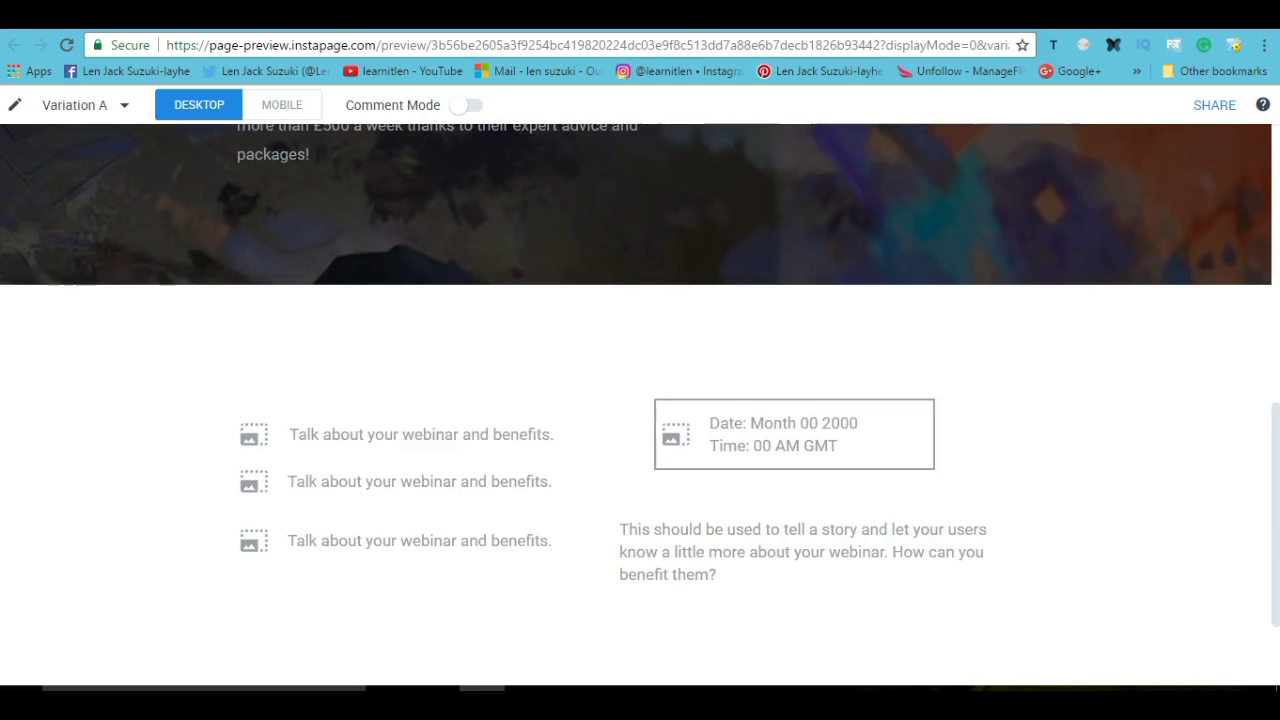
pyautogui.scroll(8, 640, 404)
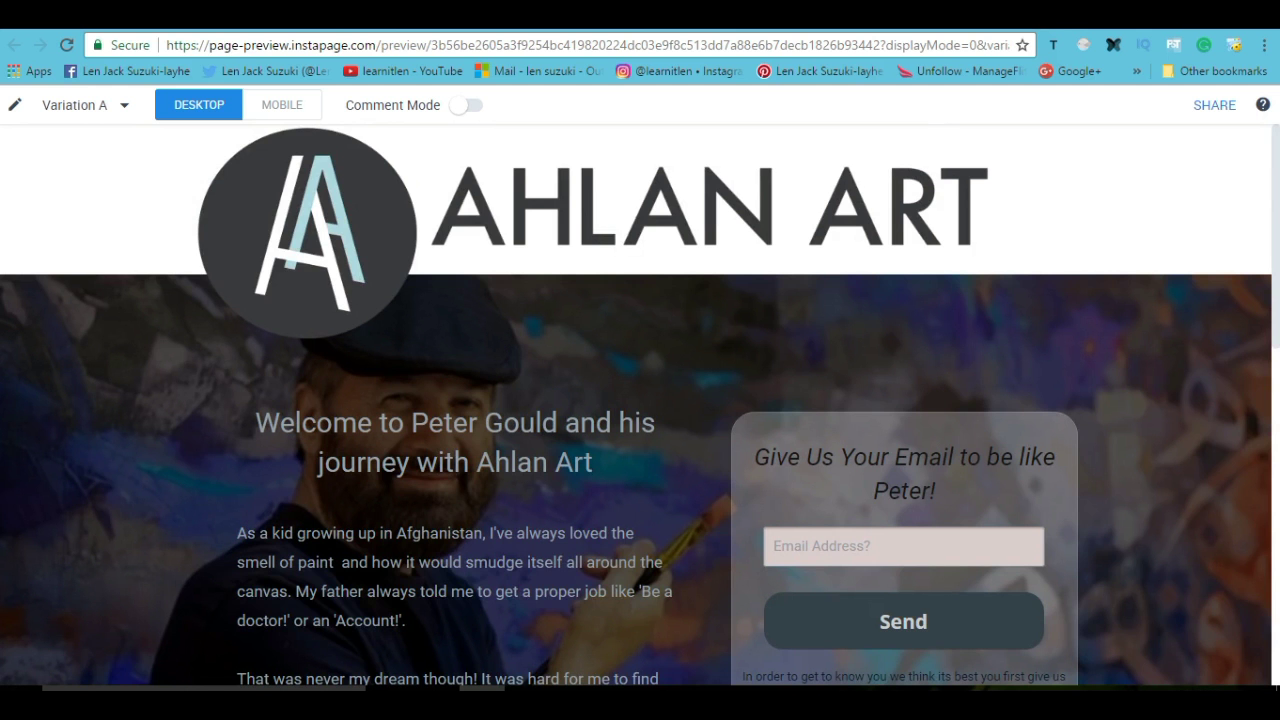
pyautogui.scroll(-2, 640, 404)
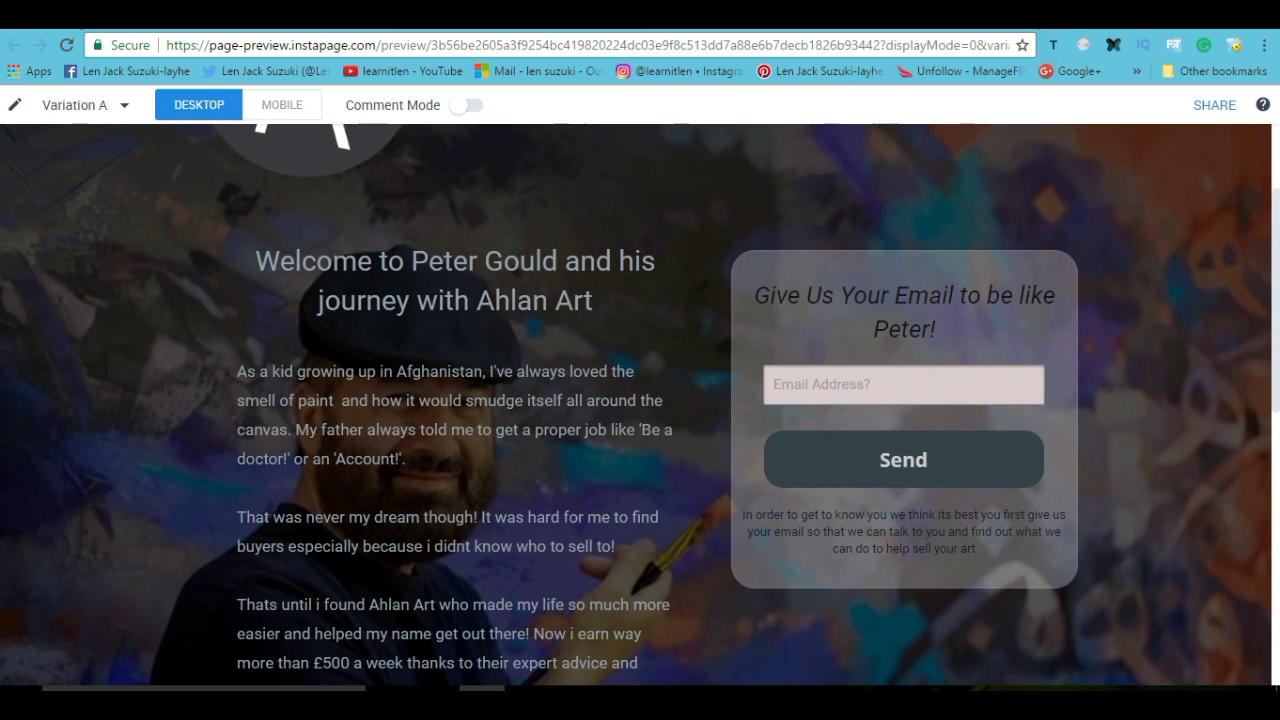
pyautogui.scroll(2, 640, 404)
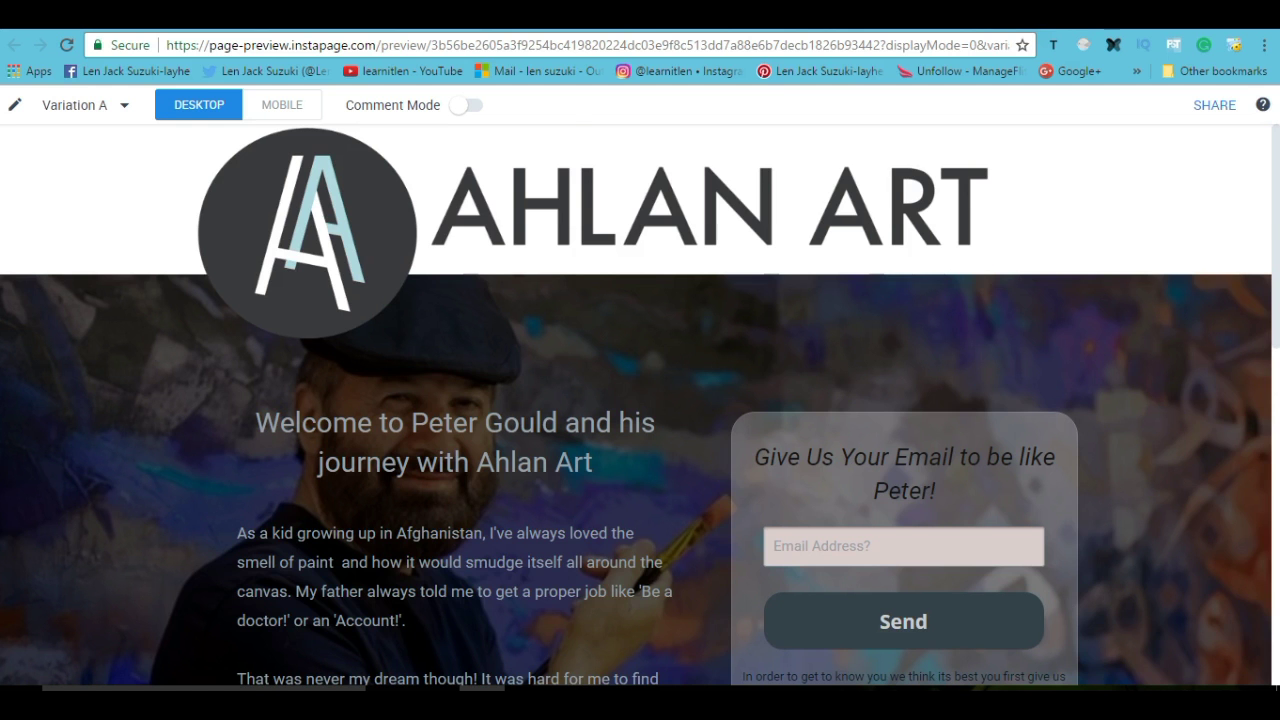
# Search Google for "ahlan art" from the image results page and open the ahlanart.com marketplace site.
pyautogui.hotkey('ctrl', 'Tab')
pyautogui.hotkey('ctrl', 'l')
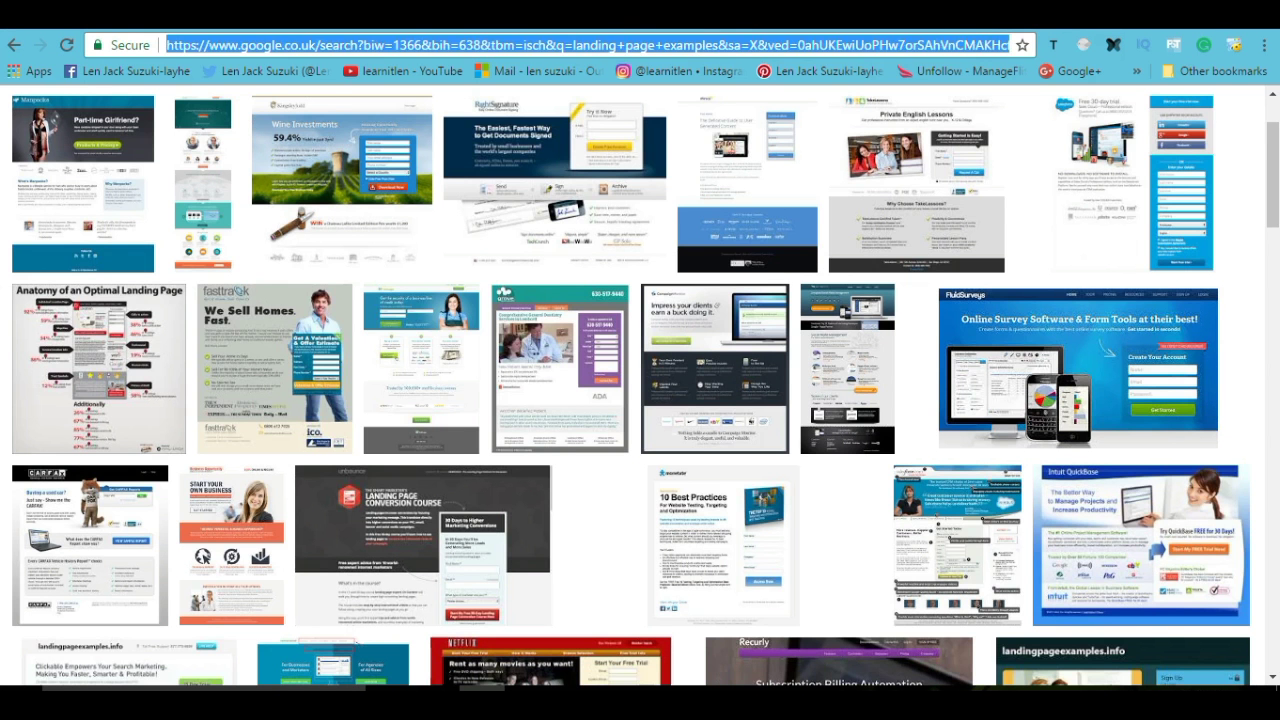
pyautogui.write('ahlan')
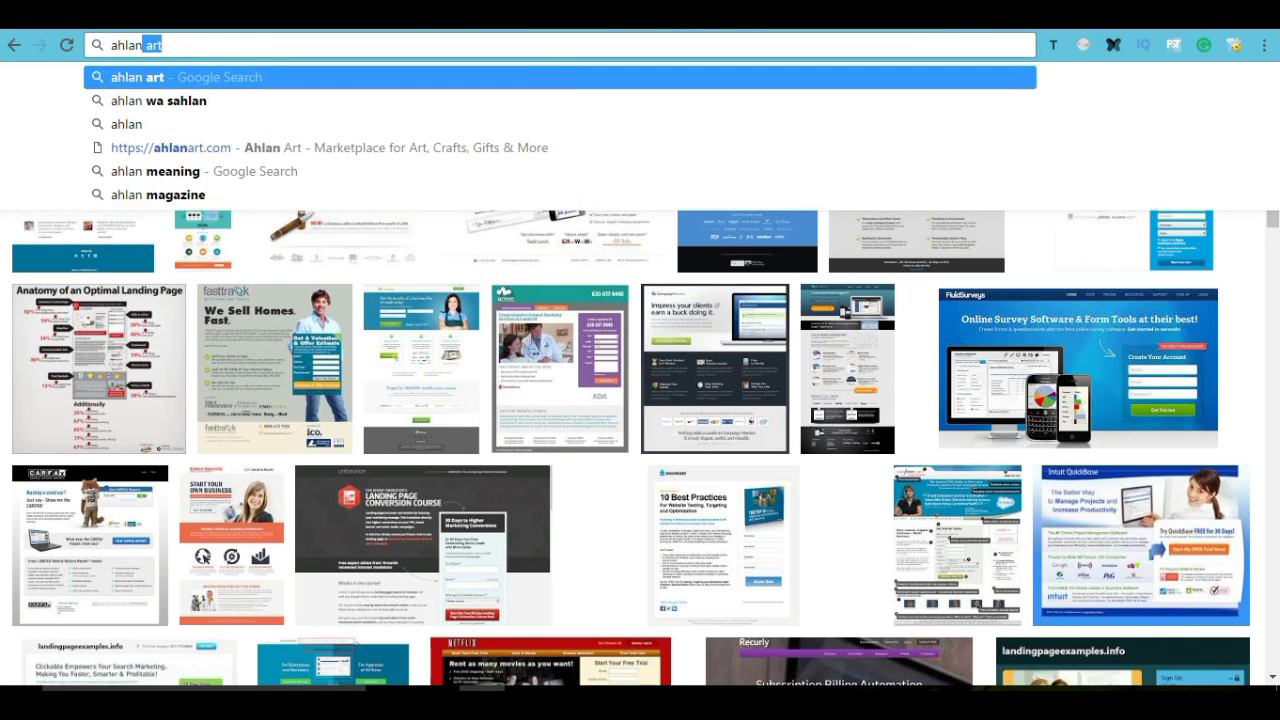
pyautogui.press('Return')
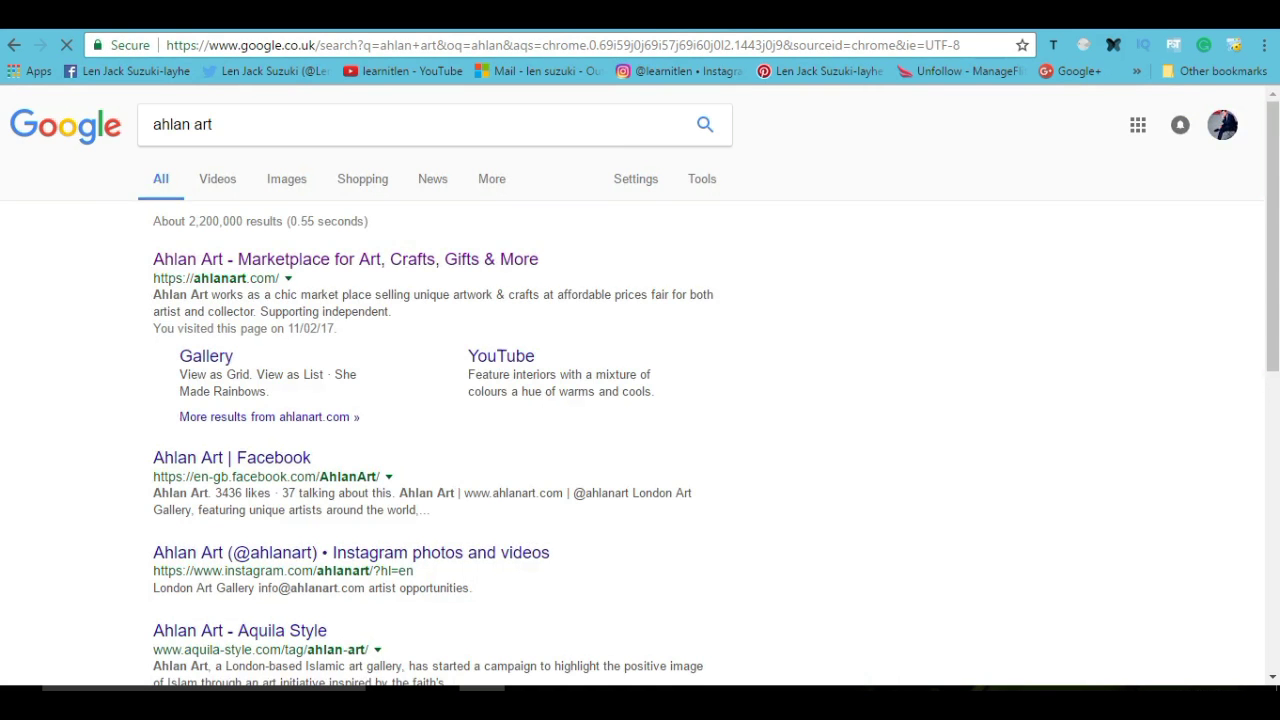
pyautogui.click(345, 259)
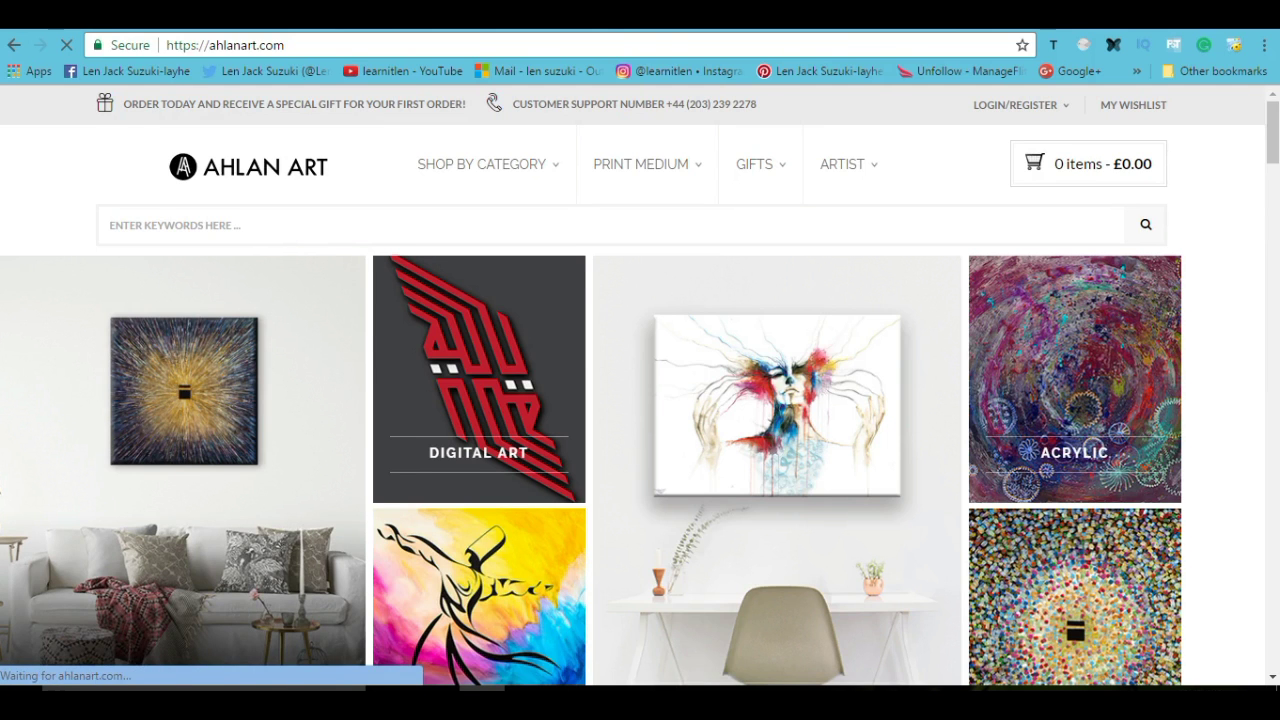
# Look through the Ahlan Art homepage, including the category banners, Art of the Week and the multi-piece ranges.
pyautogui.scroll(-3, 1075, 280)
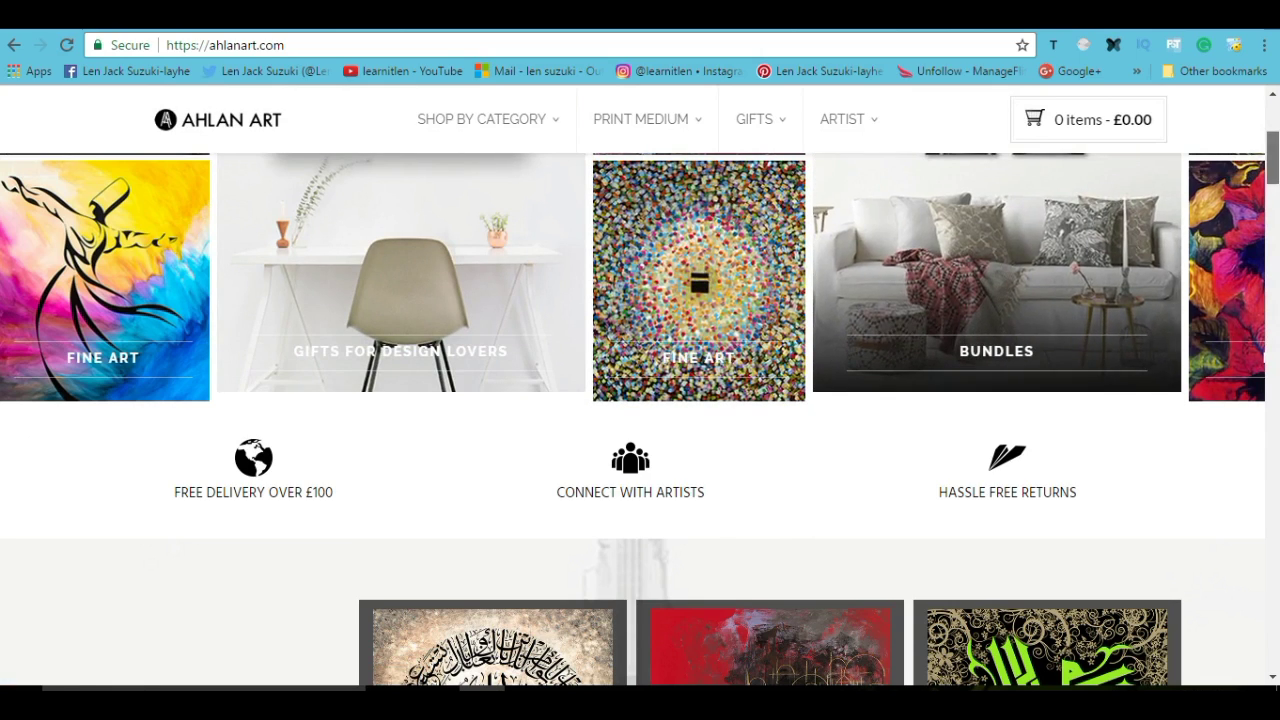
pyautogui.scroll(-6, 640, 420)
pyautogui.scroll(3, 640, 420)
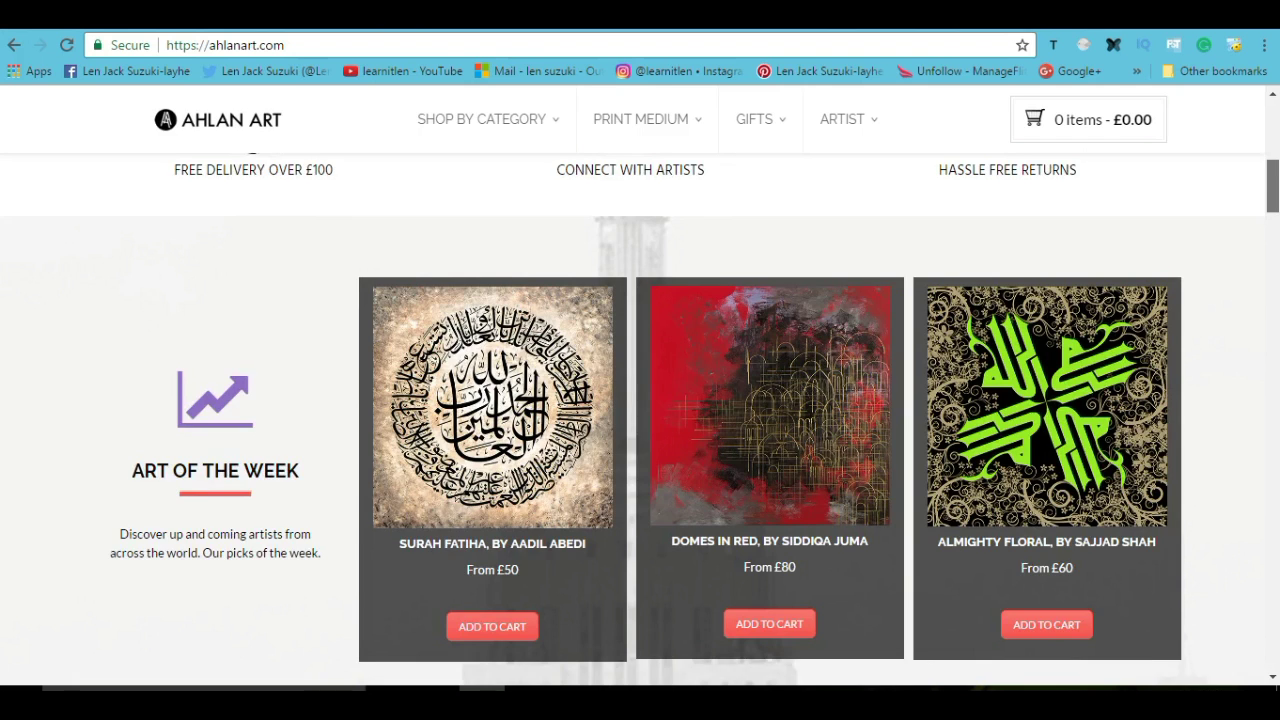
pyautogui.scroll(-10, 640, 420)
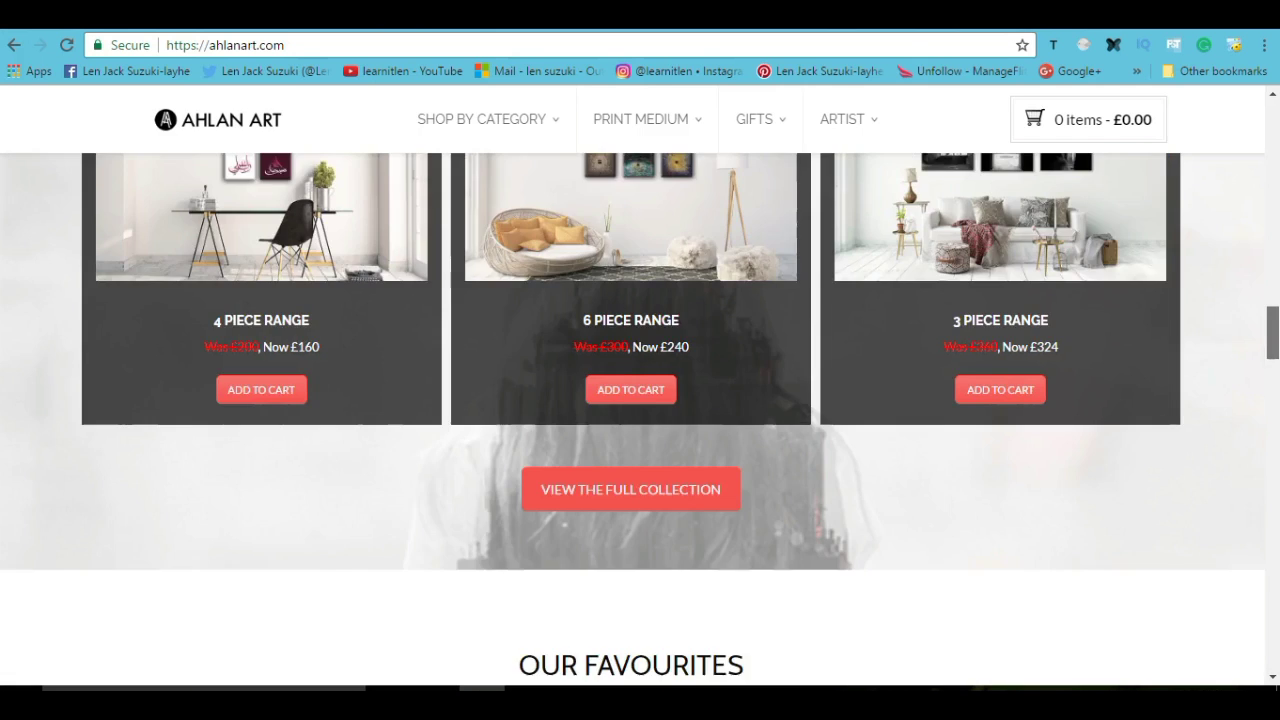
pyautogui.scroll(2, 640, 420)
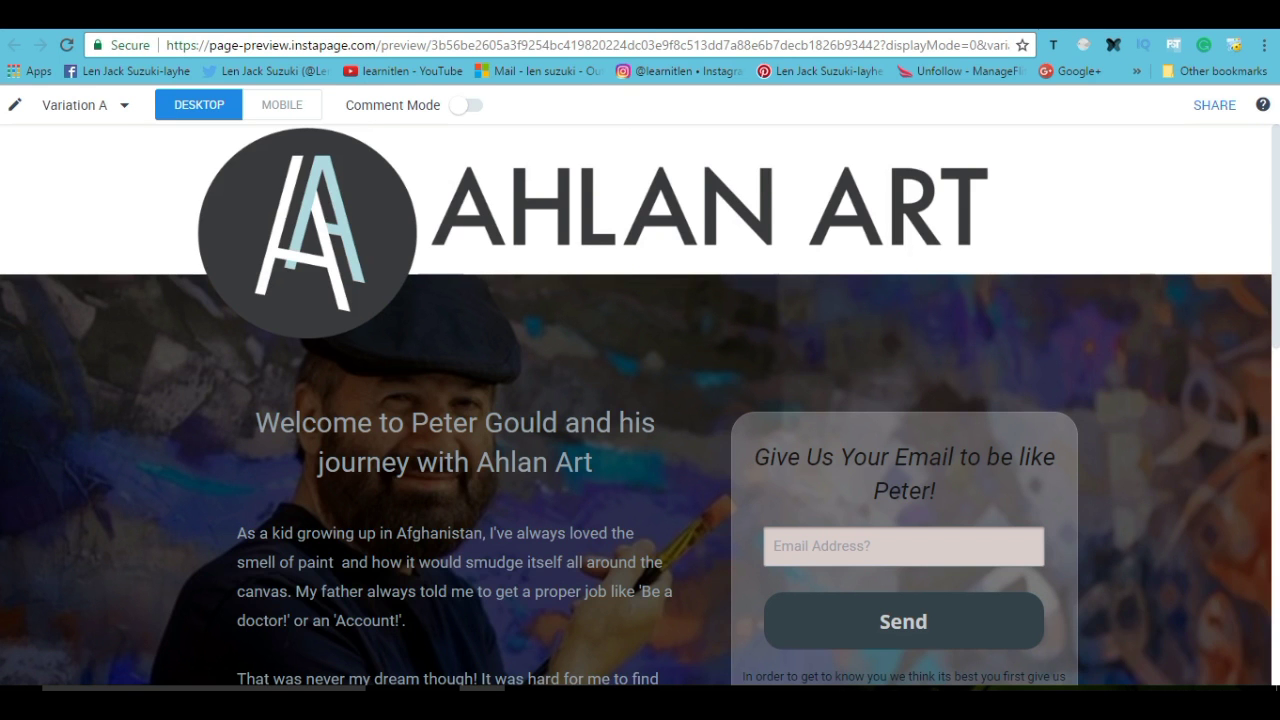
# Review the landing page preview in Instapage from the logo header through the artist's story and email form to the webinar placeholders.
pyautogui.scroll(-2, 640, 404)
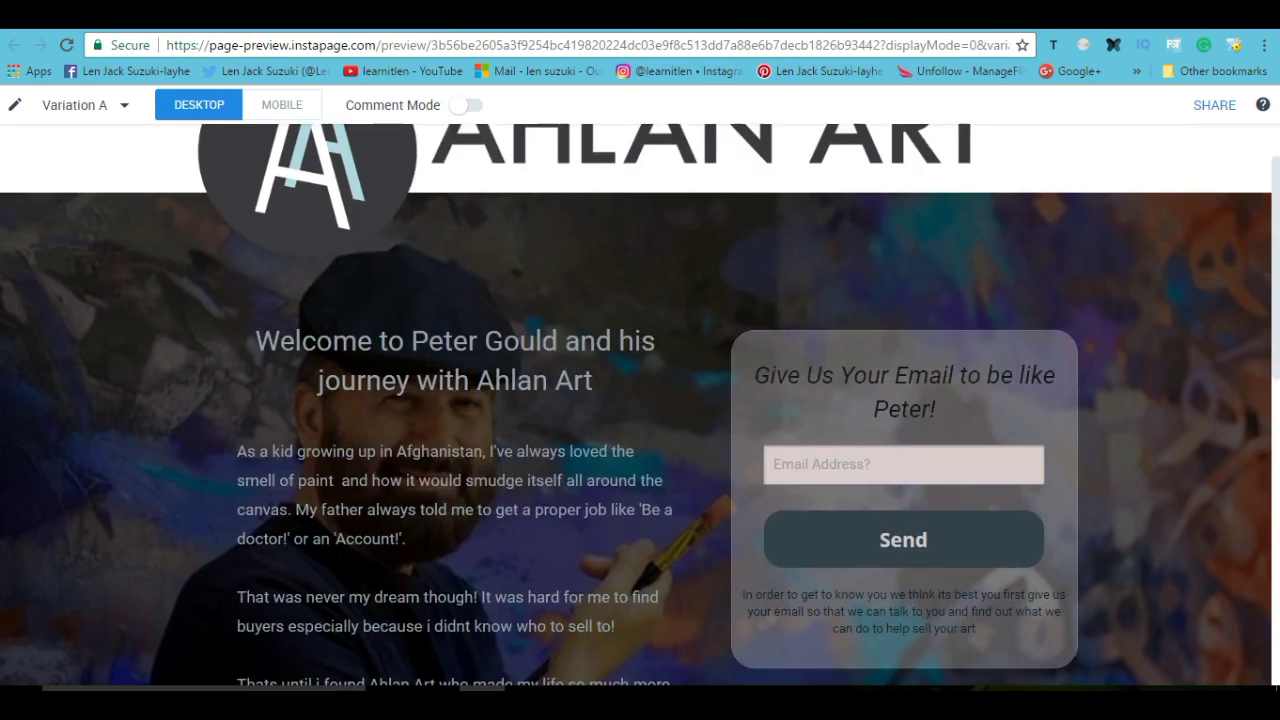
pyautogui.scroll(-2, 640, 404)
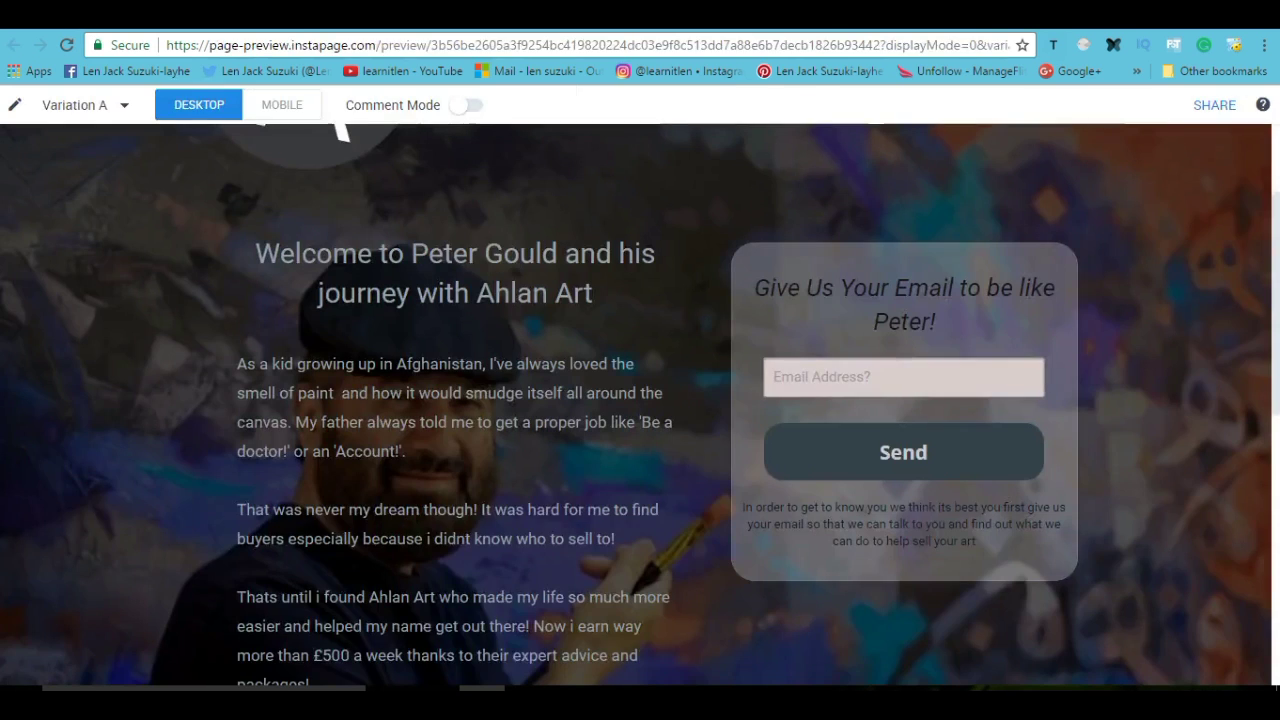
pyautogui.scroll(4, 640, 404)
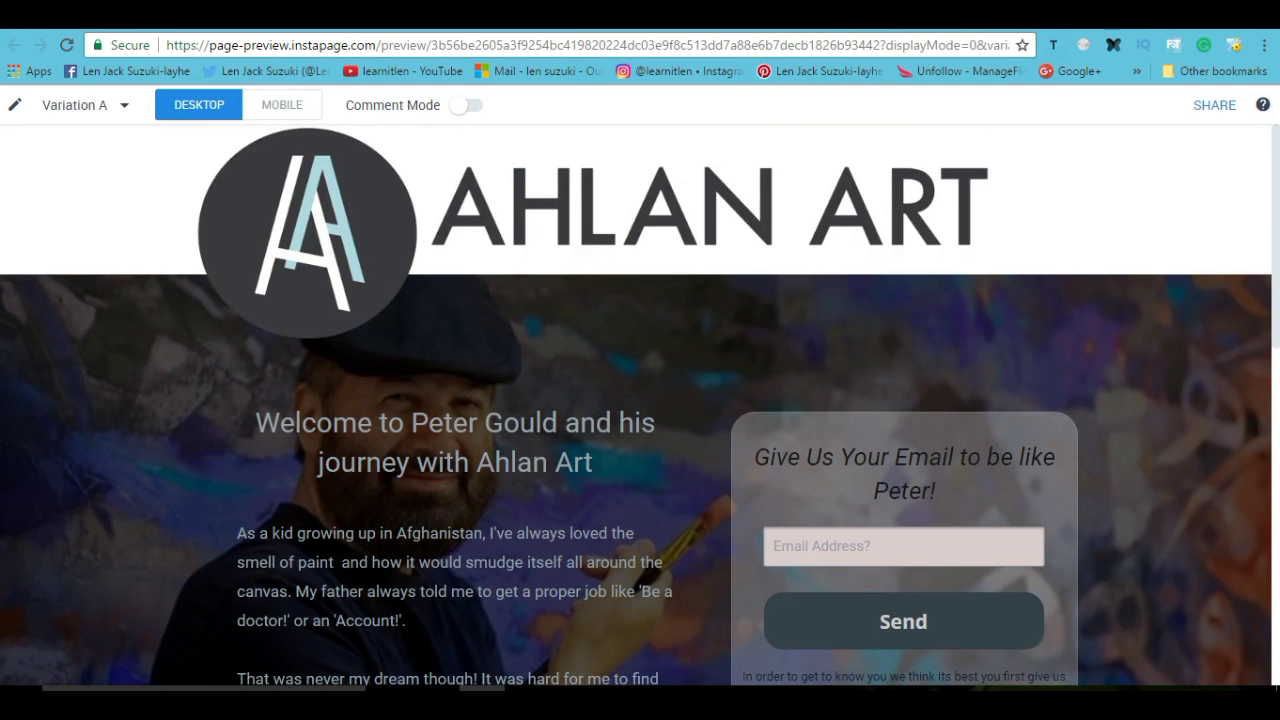
pyautogui.scroll(-4, 640, 404)
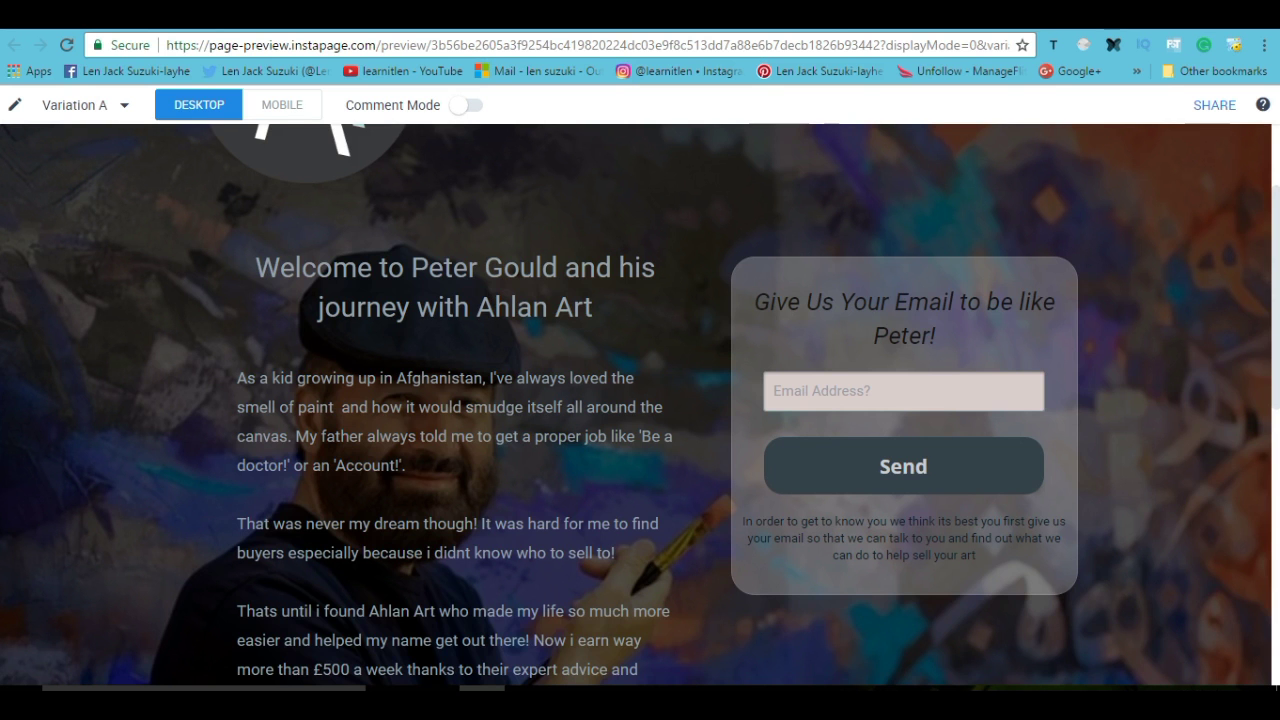
pyautogui.scroll(-1, 640, 400)
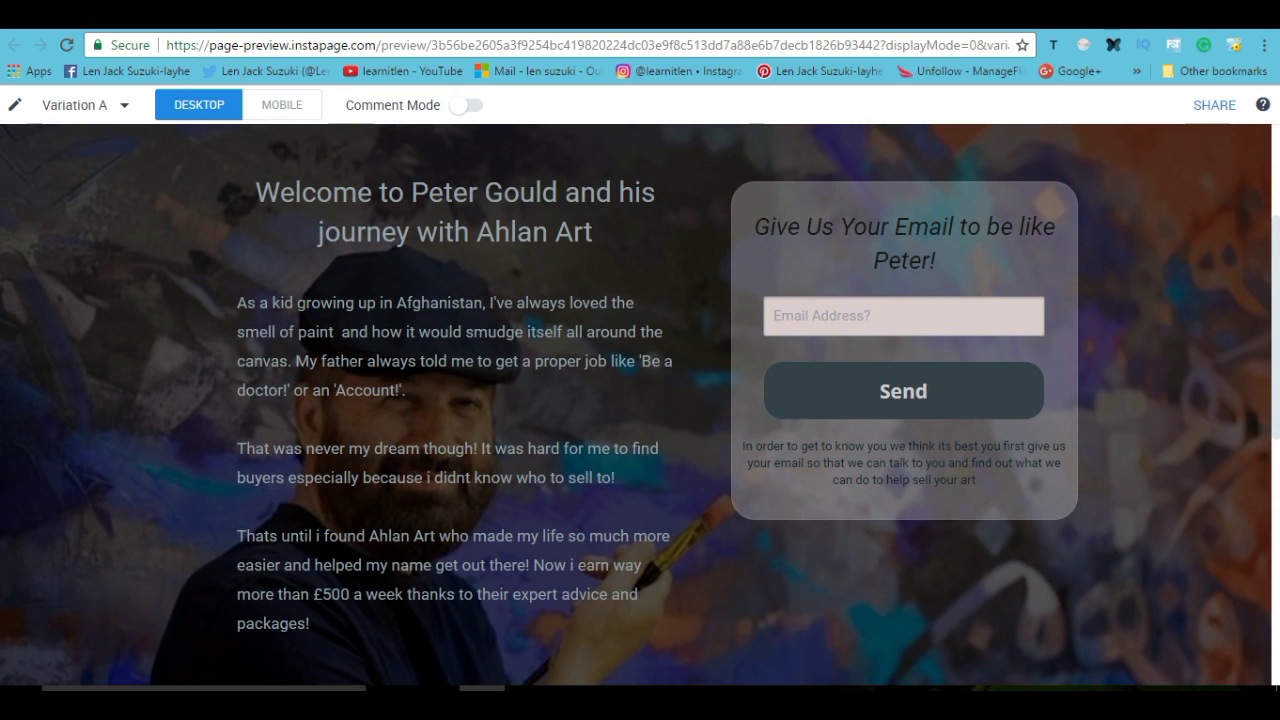
pyautogui.scroll(-3, 640, 400)
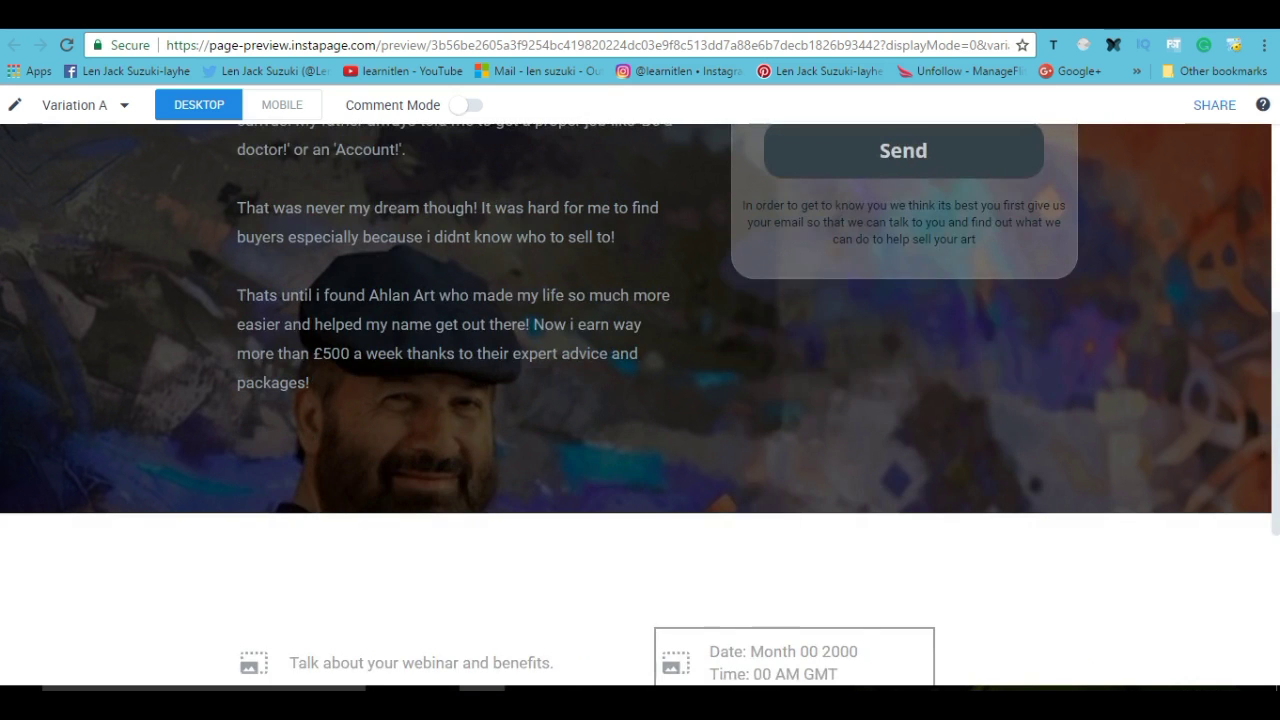
pyautogui.scroll(-3, 640, 400)
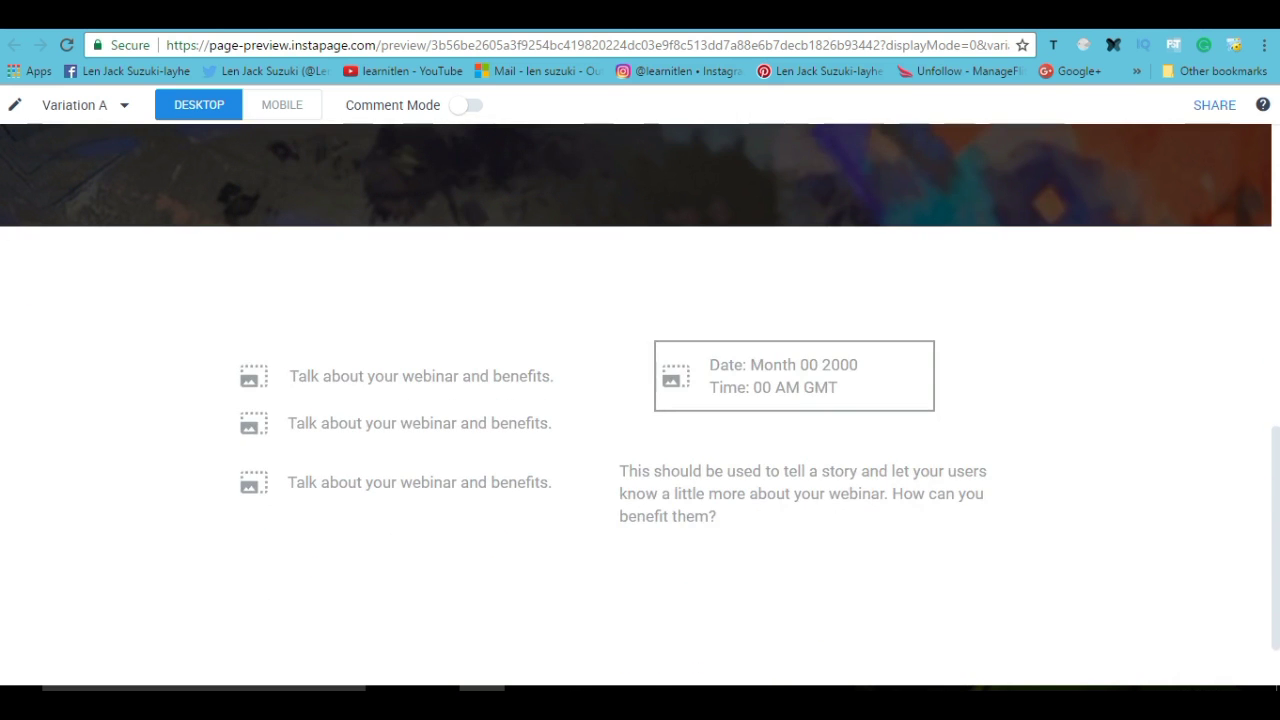
pyautogui.scroll(6, 640, 400)
pyautogui.scroll(2, 640, 400)
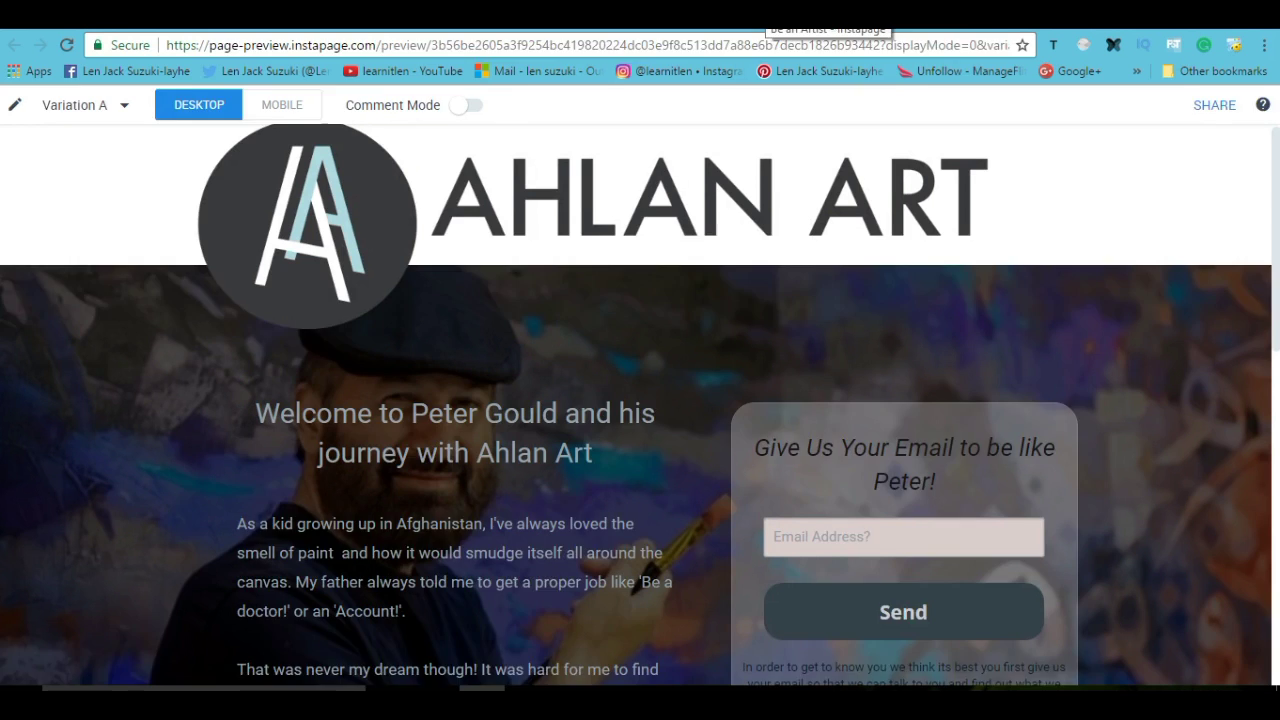
# Switch to the Instapage builder for the Ahlan Art landing page and examine its editable header, story text and email form.
pyautogui.click(766, 10)
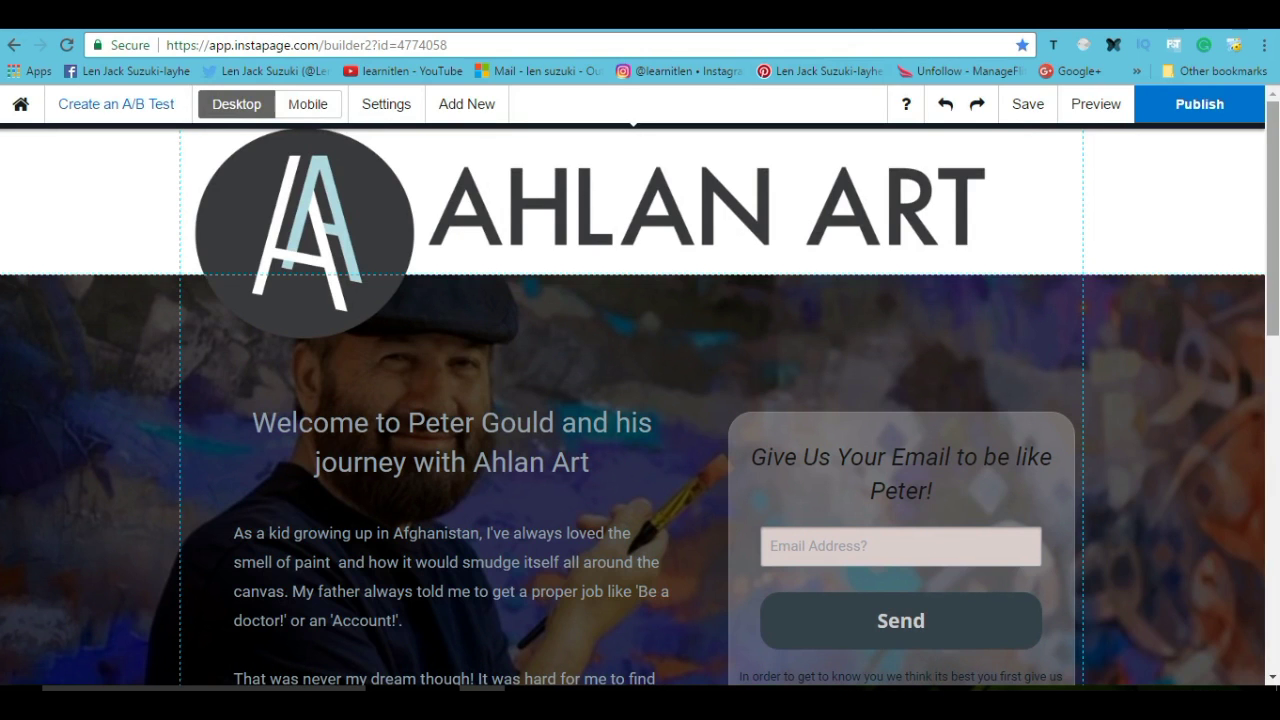
pyautogui.click(704, 200)
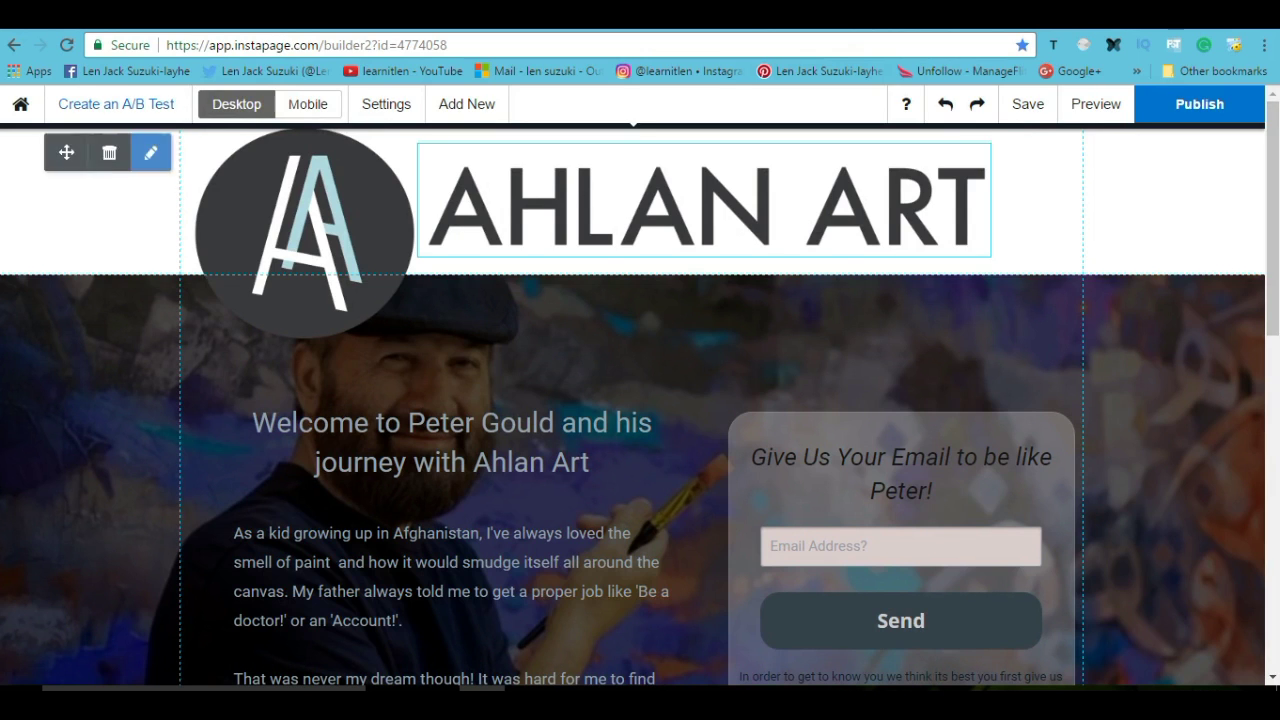
pyautogui.press('Escape')
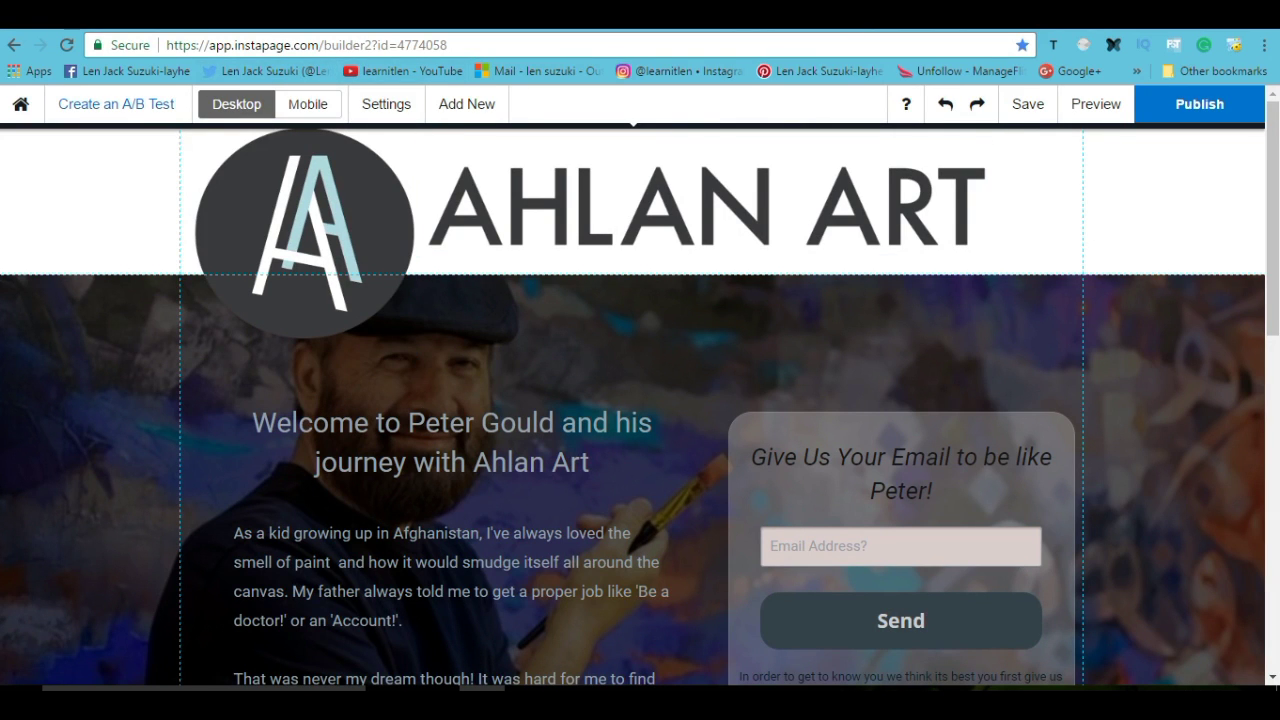
pyautogui.click(704, 200)
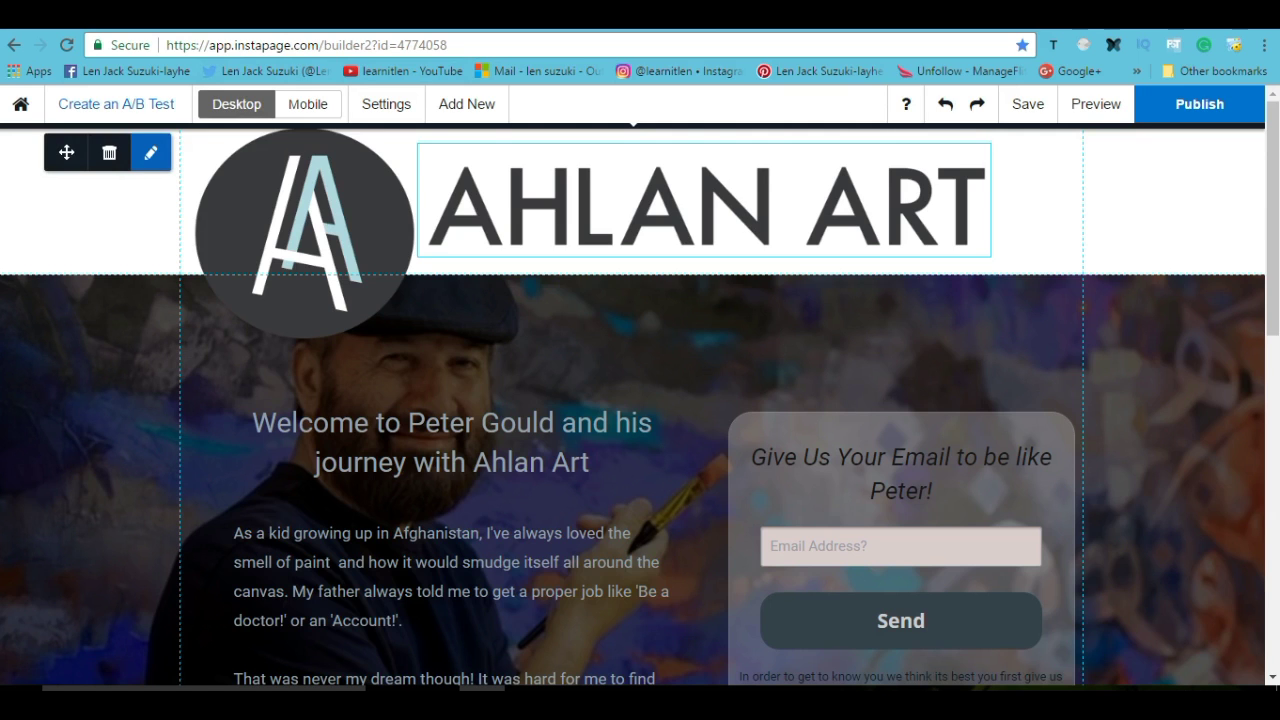
pyautogui.press('Escape')
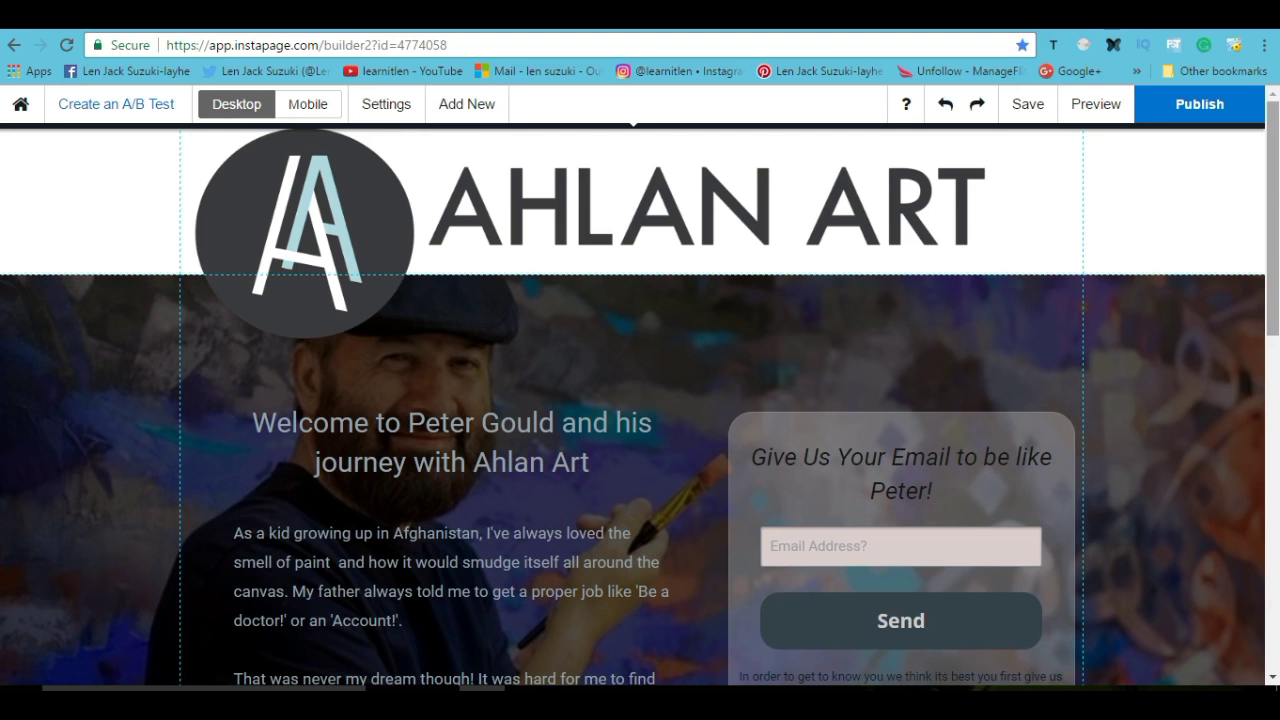
pyautogui.scroll(-1, 640, 400)
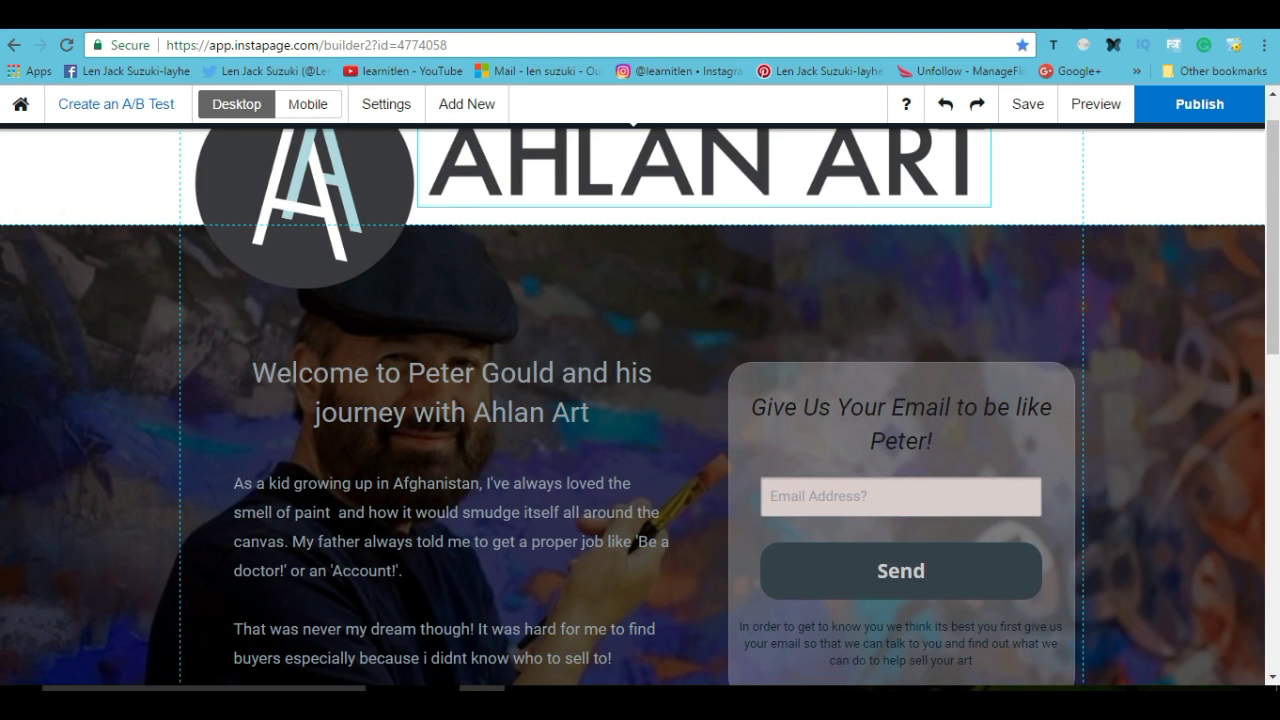
pyautogui.click(1027, 104)
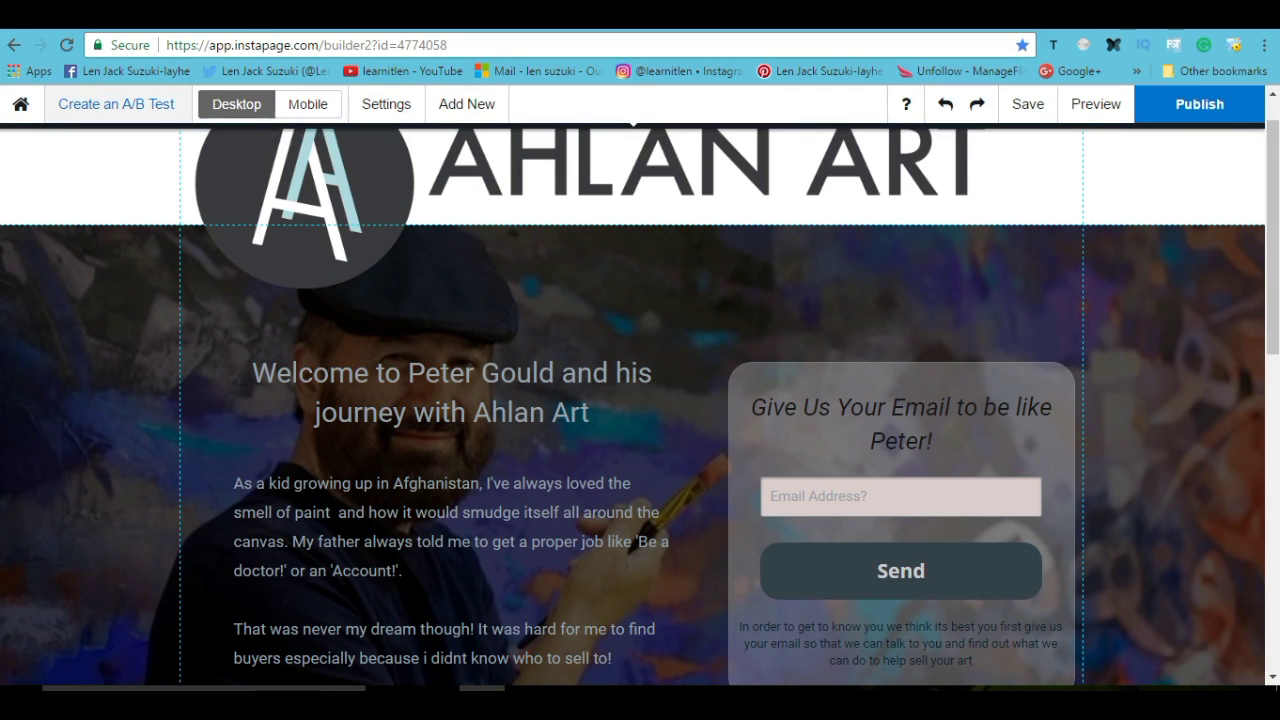
# Try to add a second A/B test variation of the Ahlan Art page, and leave the variations view.
pyautogui.click(116, 104)
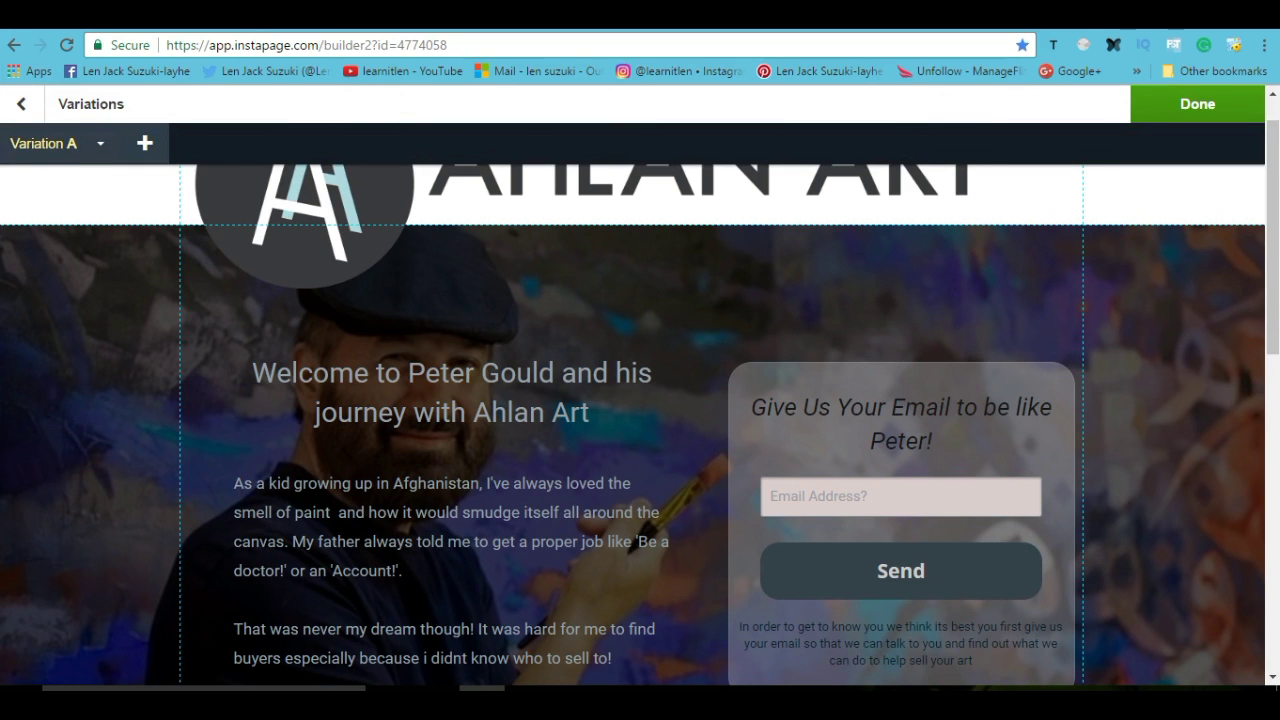
pyautogui.click(145, 143)
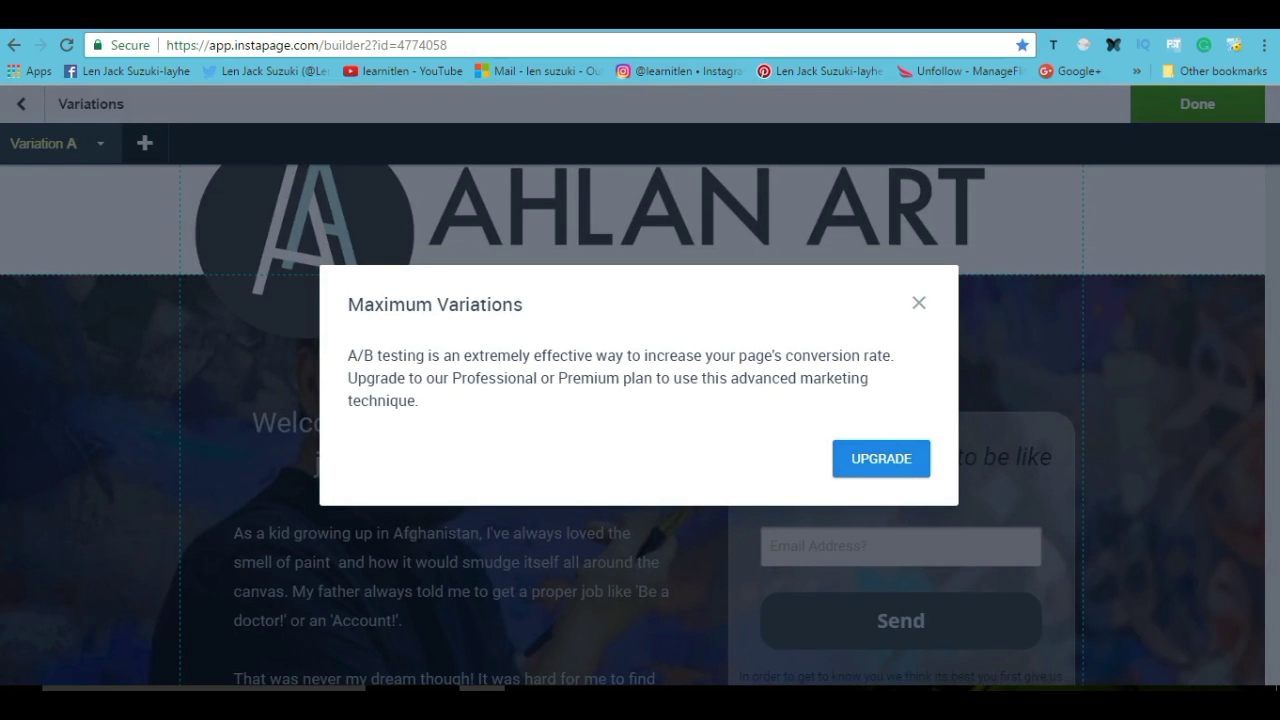
pyautogui.click(918, 302)
pyautogui.click(21, 104)
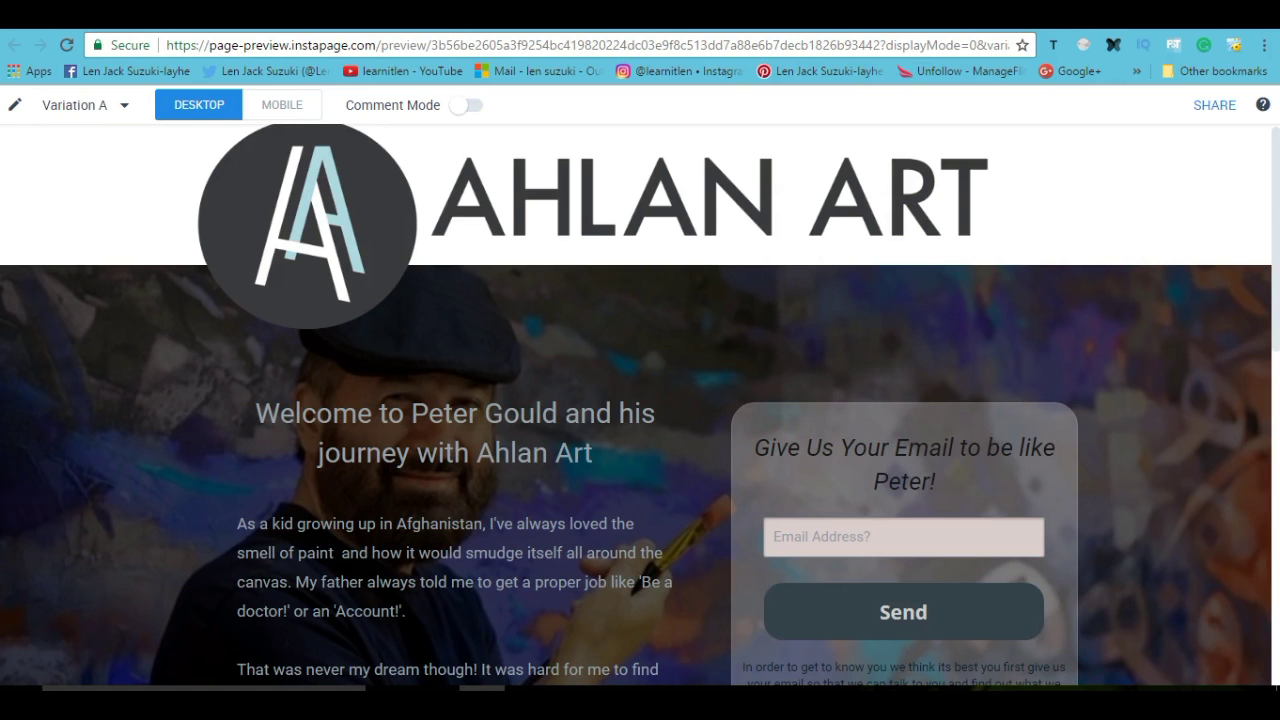
# Check the Ahlan Art page preview once more, from the header down to the webinar section and back.
pyautogui.scroll(-6, 640, 400)
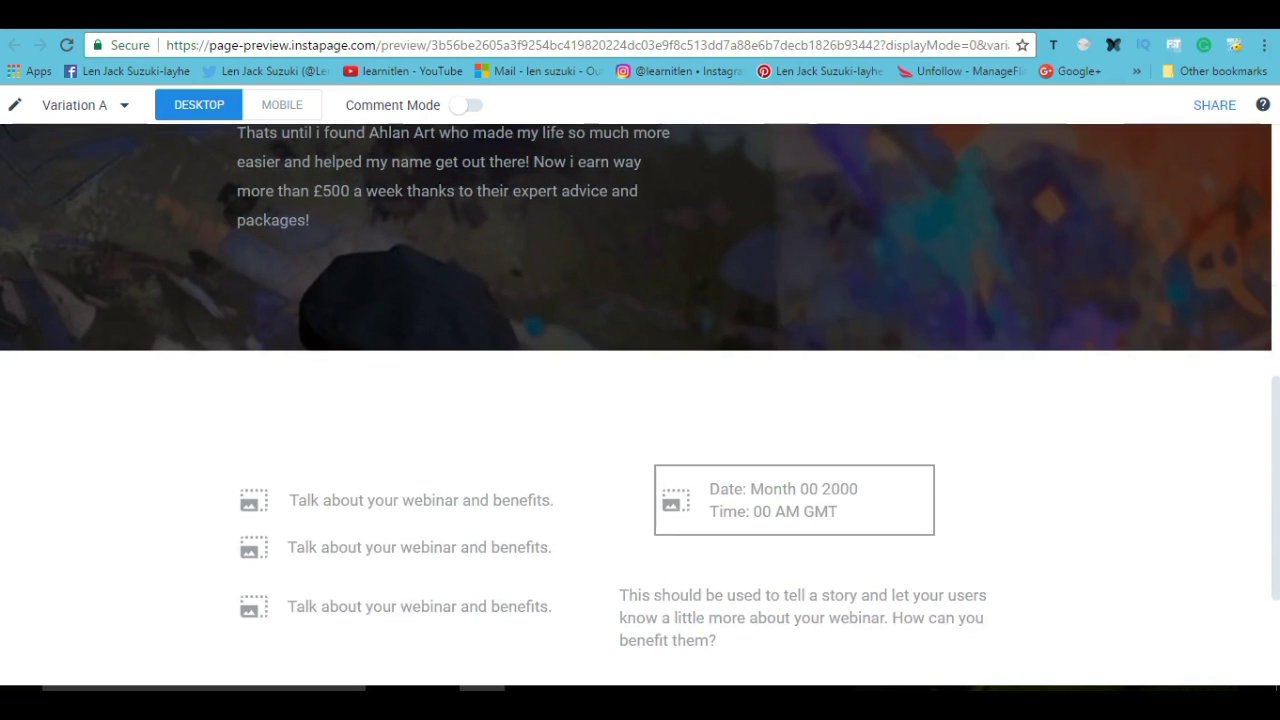
pyautogui.scroll(10, 640, 400)
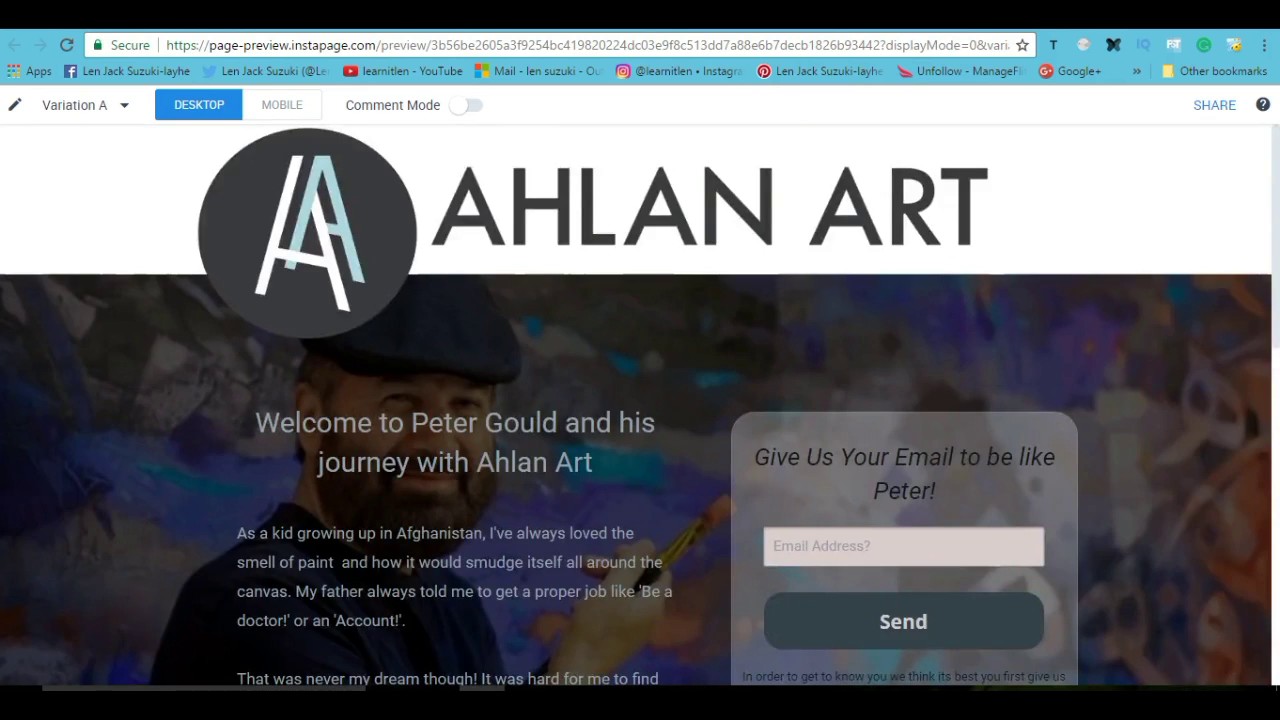
pyautogui.scroll(-1, 640, 400)
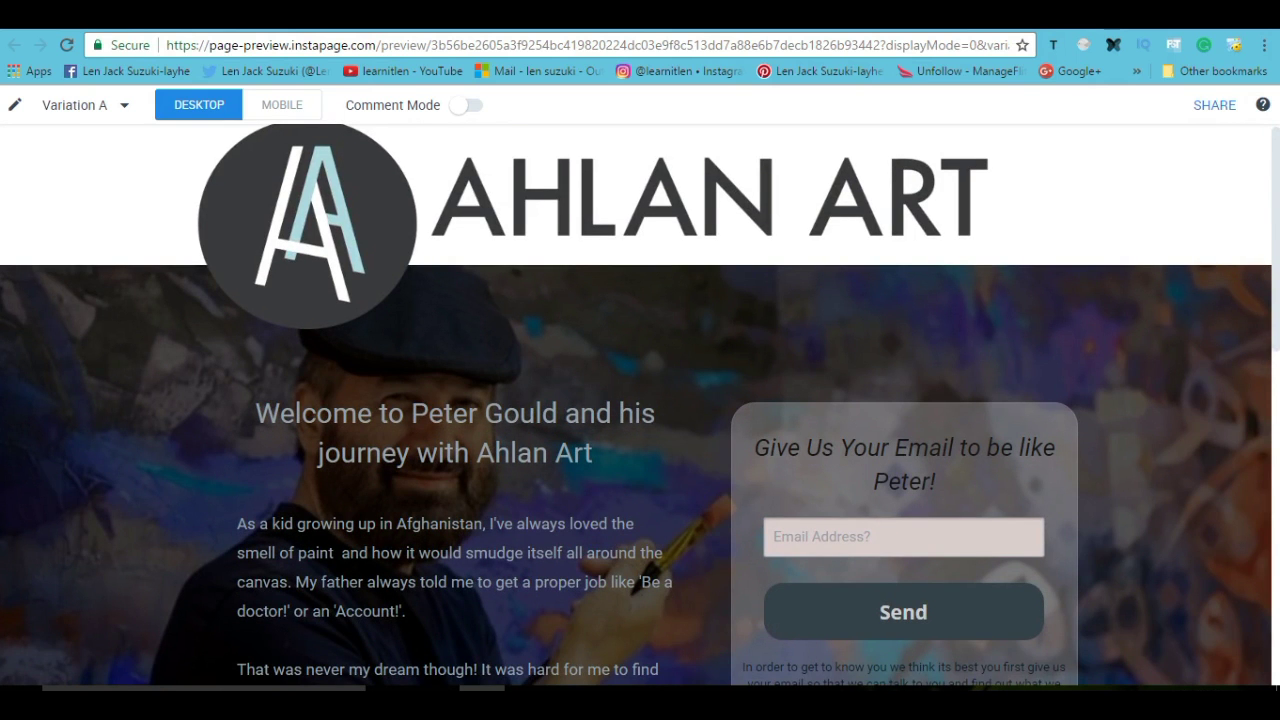
pyautogui.scroll(1, 640, 400)
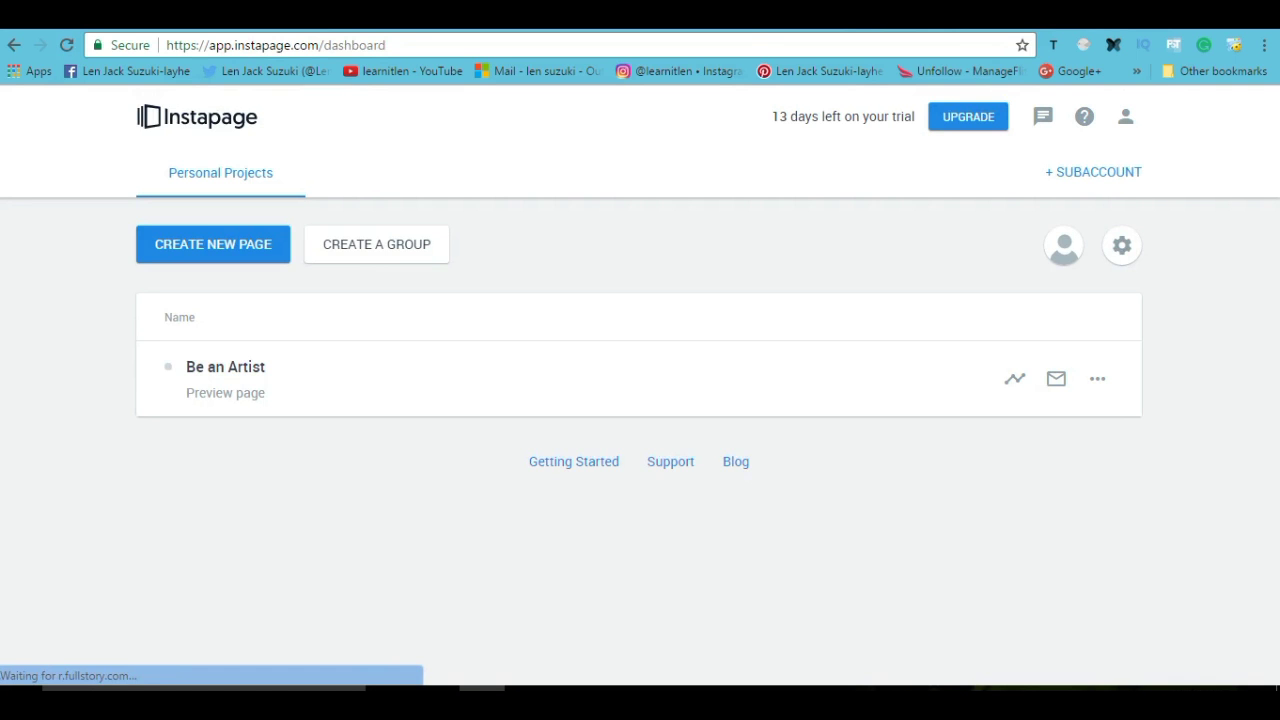
# Start a new page from a template in the Instapage dashboard and browse the template gallery.
pyautogui.click(213, 244)
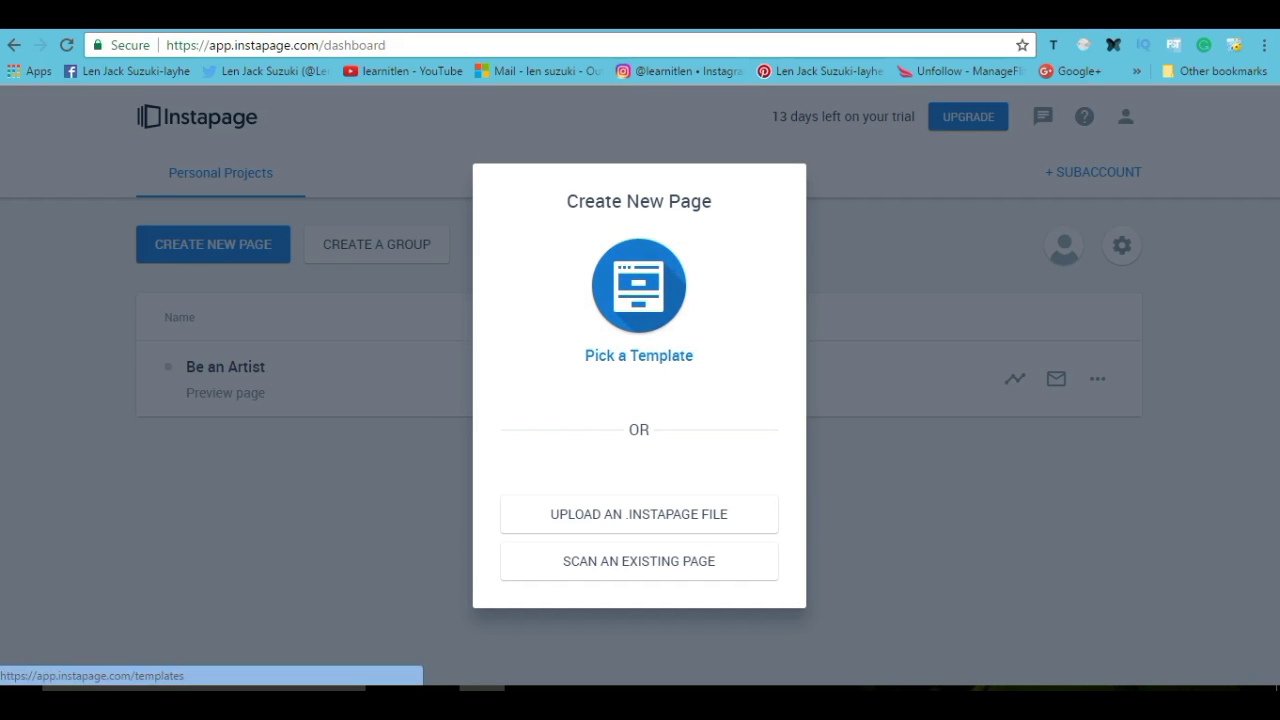
pyautogui.click(645, 292)
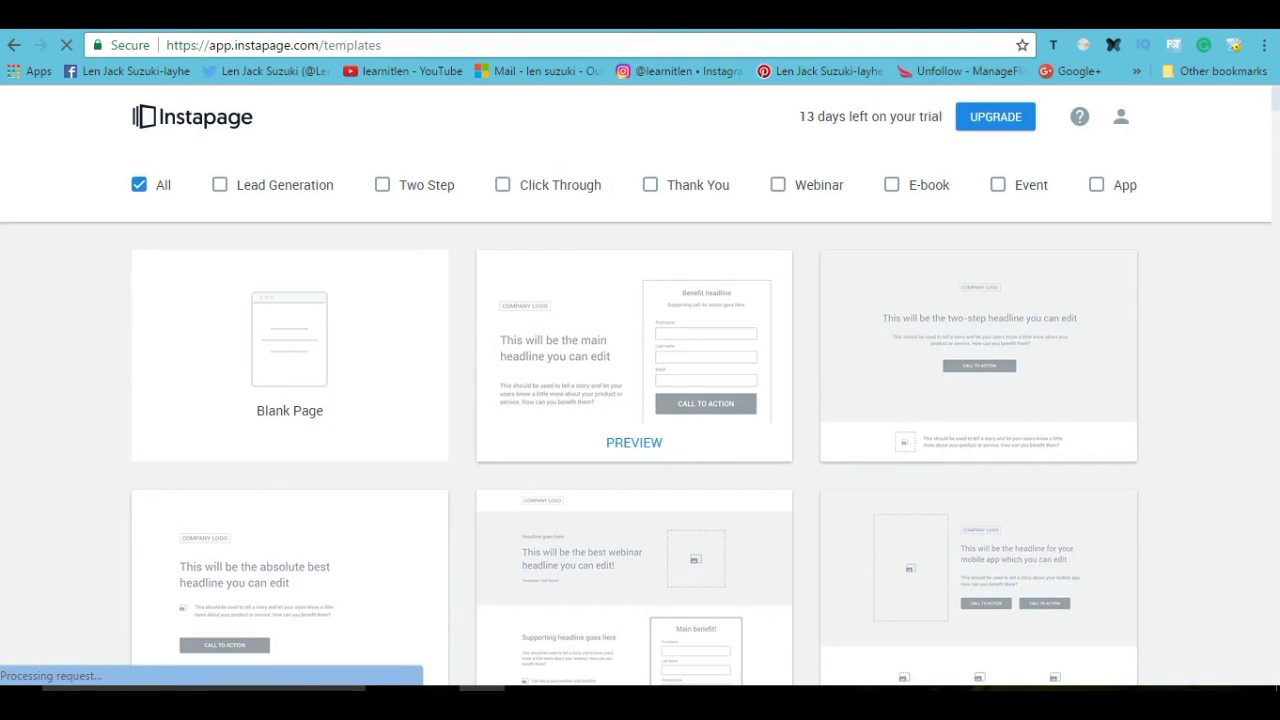
pyautogui.scroll(-1, 636, 385)
pyautogui.scroll(-5, 636, 385)
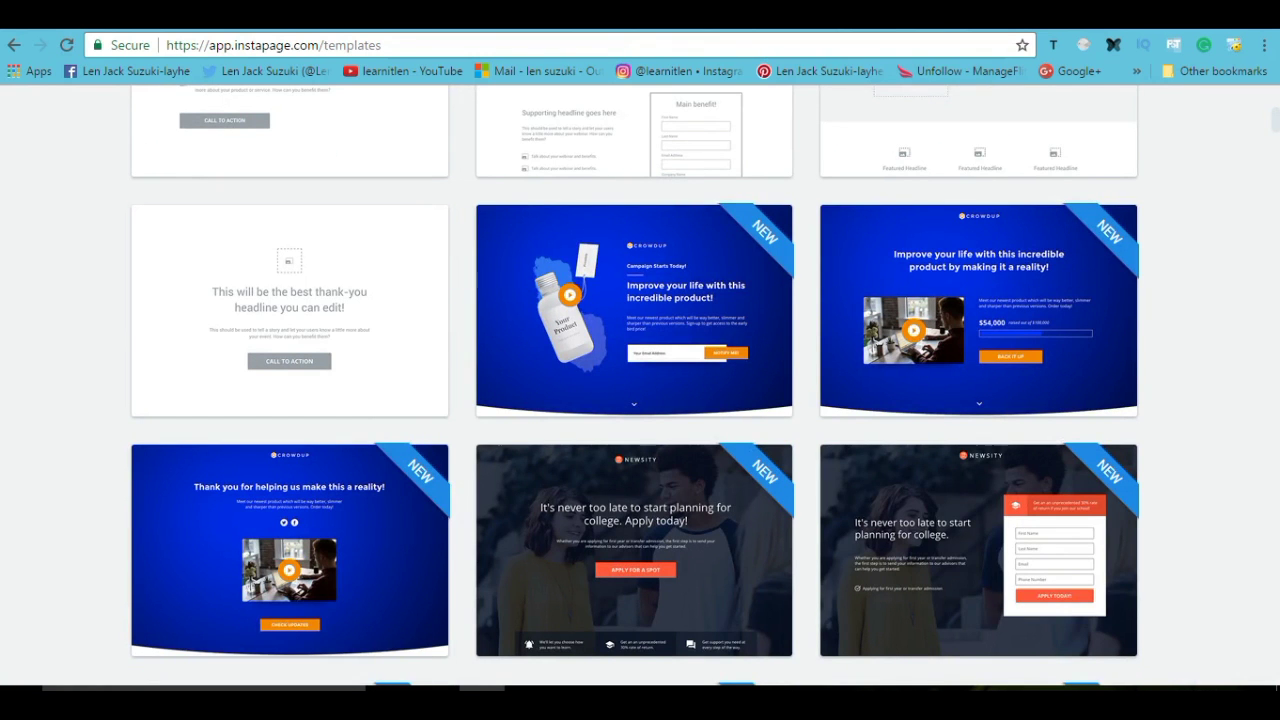
pyautogui.scroll(-1, 636, 385)
pyautogui.scroll(-7, 636, 385)
pyautogui.scroll(5, 636, 385)
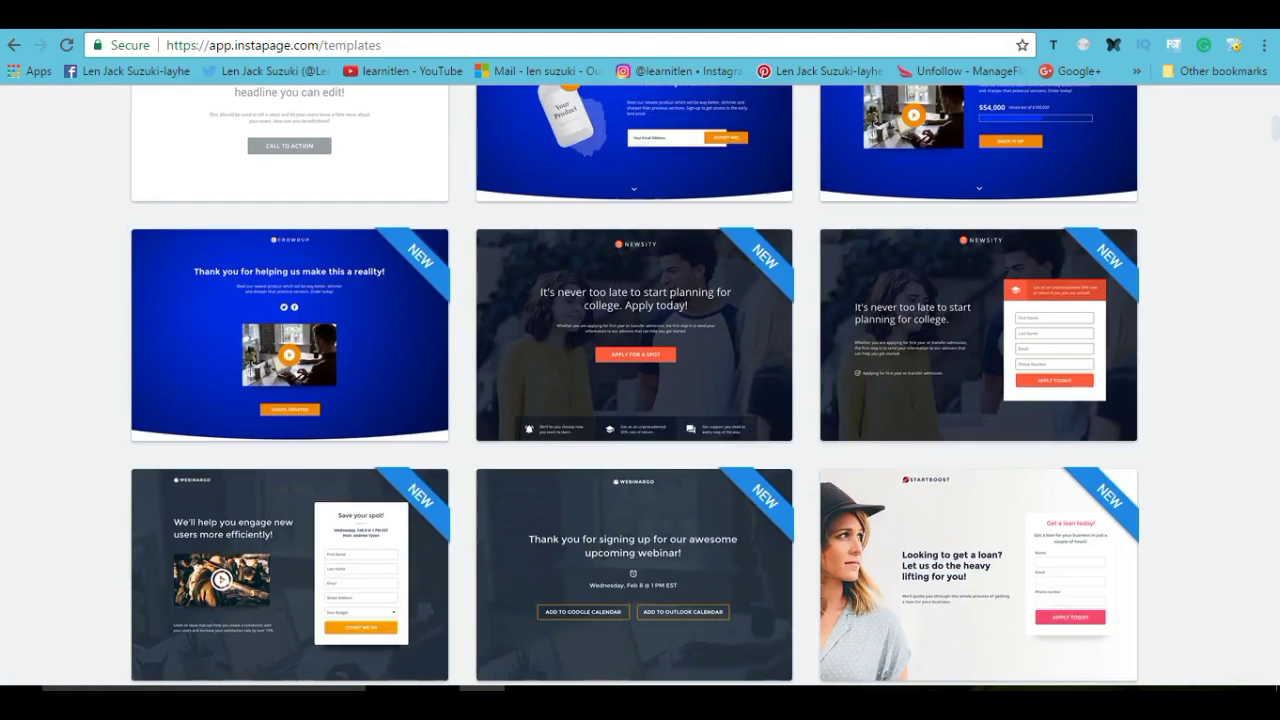
pyautogui.scroll(-5, 636, 385)
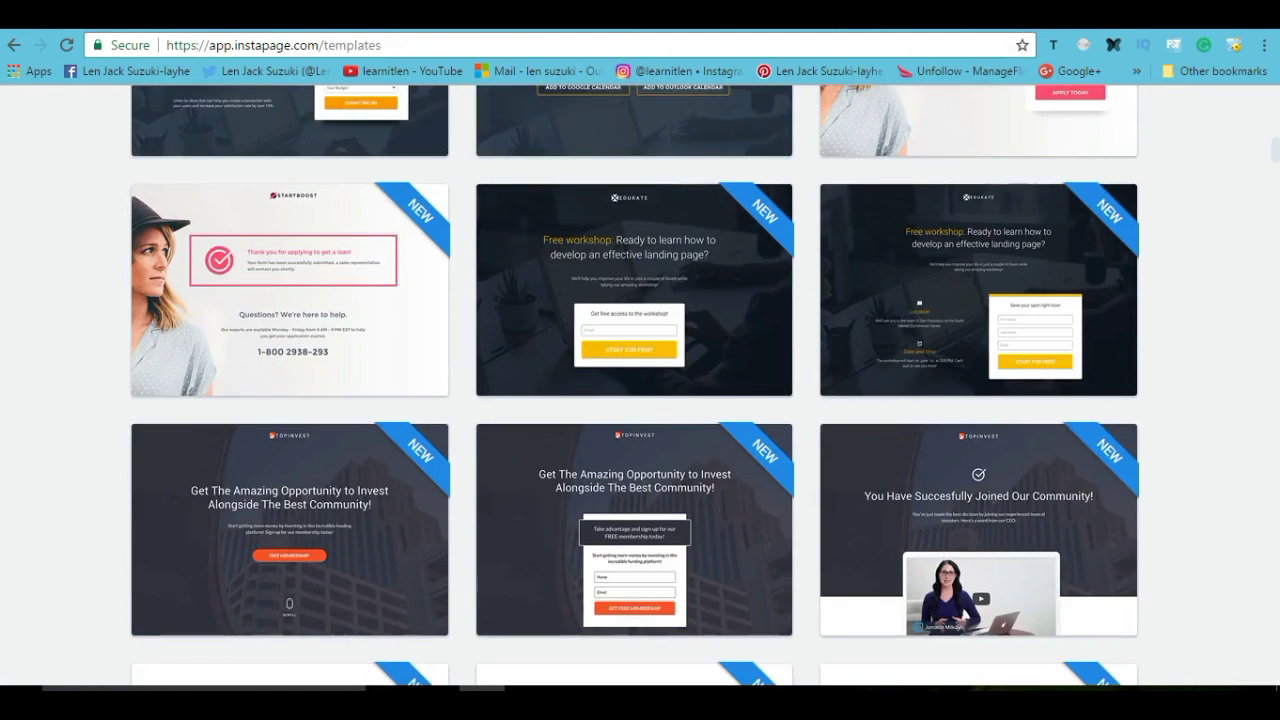
pyautogui.scroll(-3, 636, 385)
pyautogui.scroll(-3, 636, 385)
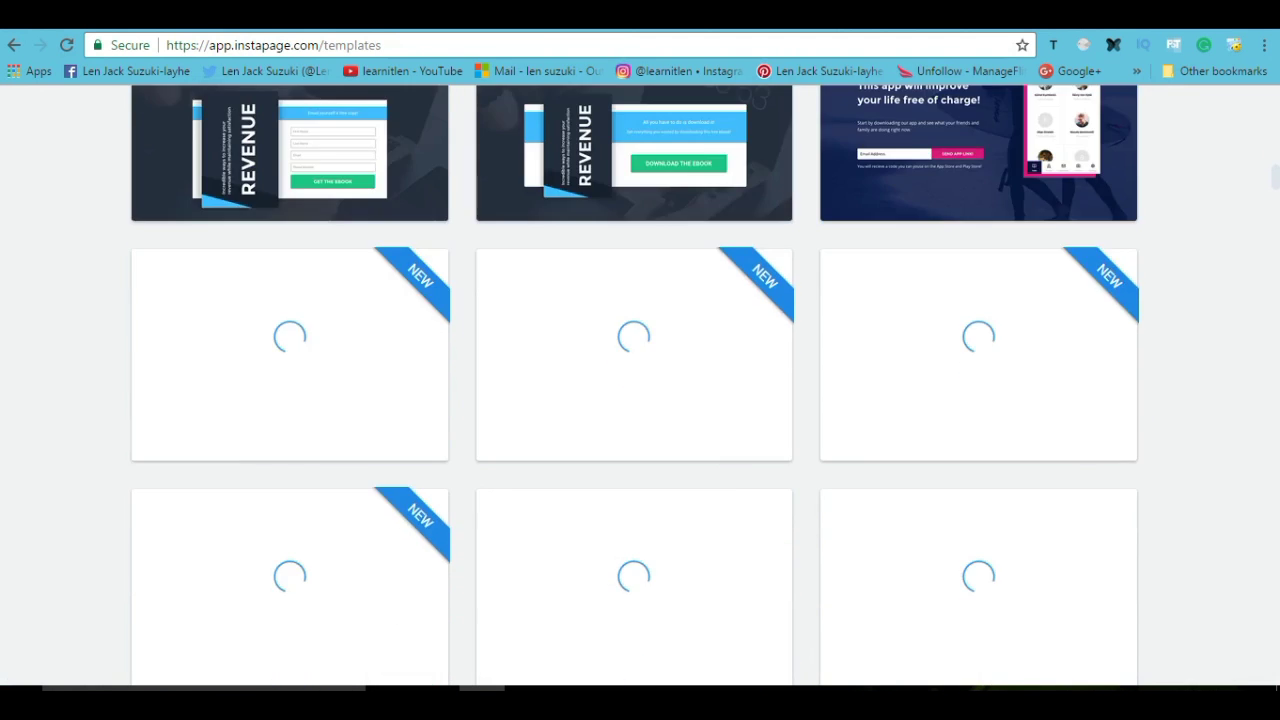
pyautogui.scroll(7, 636, 385)
pyautogui.scroll(6, 634, 540)
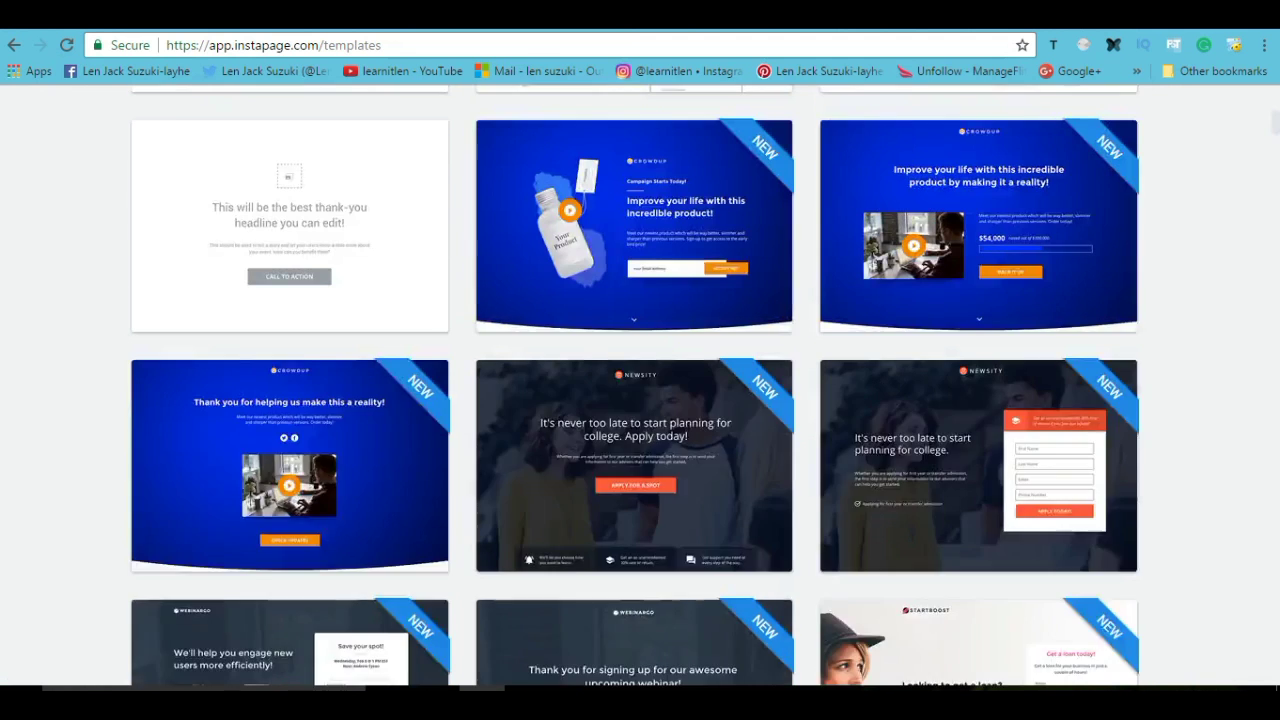
# Choose the Newsity college template with the "Apply for a spot" button and name the new page "Welcome to learnitlen".
pyautogui.click(634, 643)
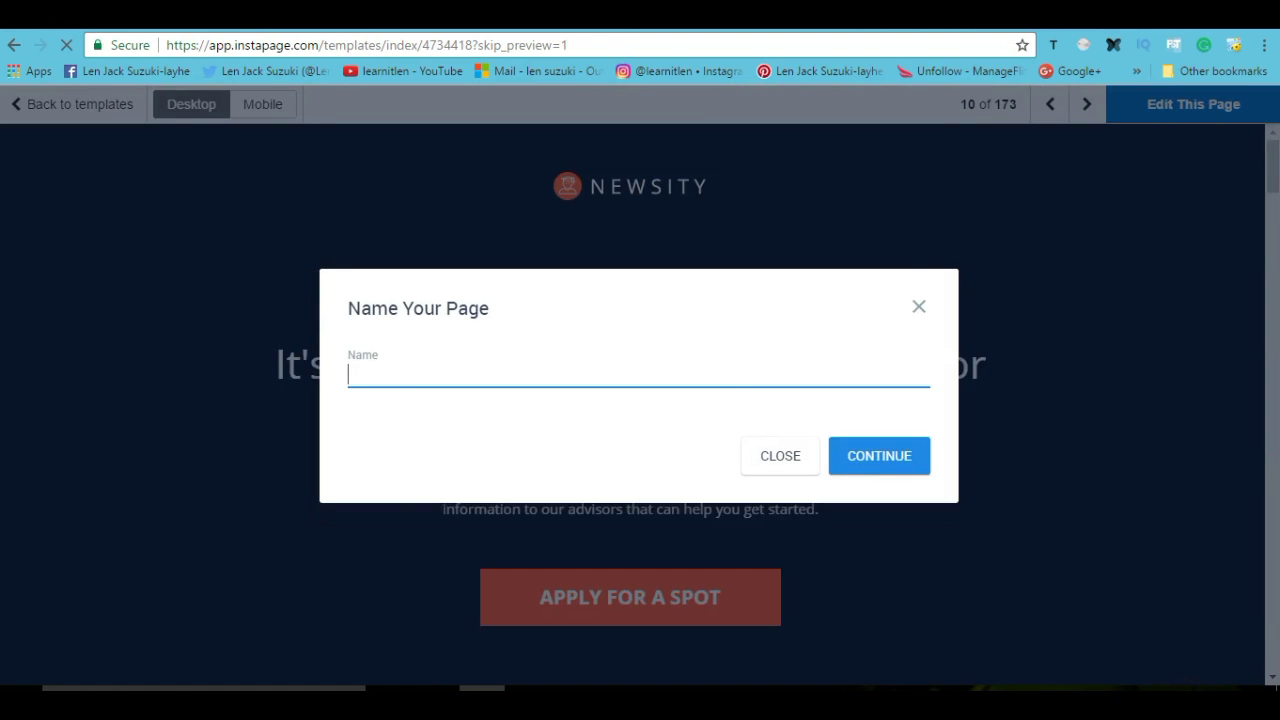
pyautogui.write('W')
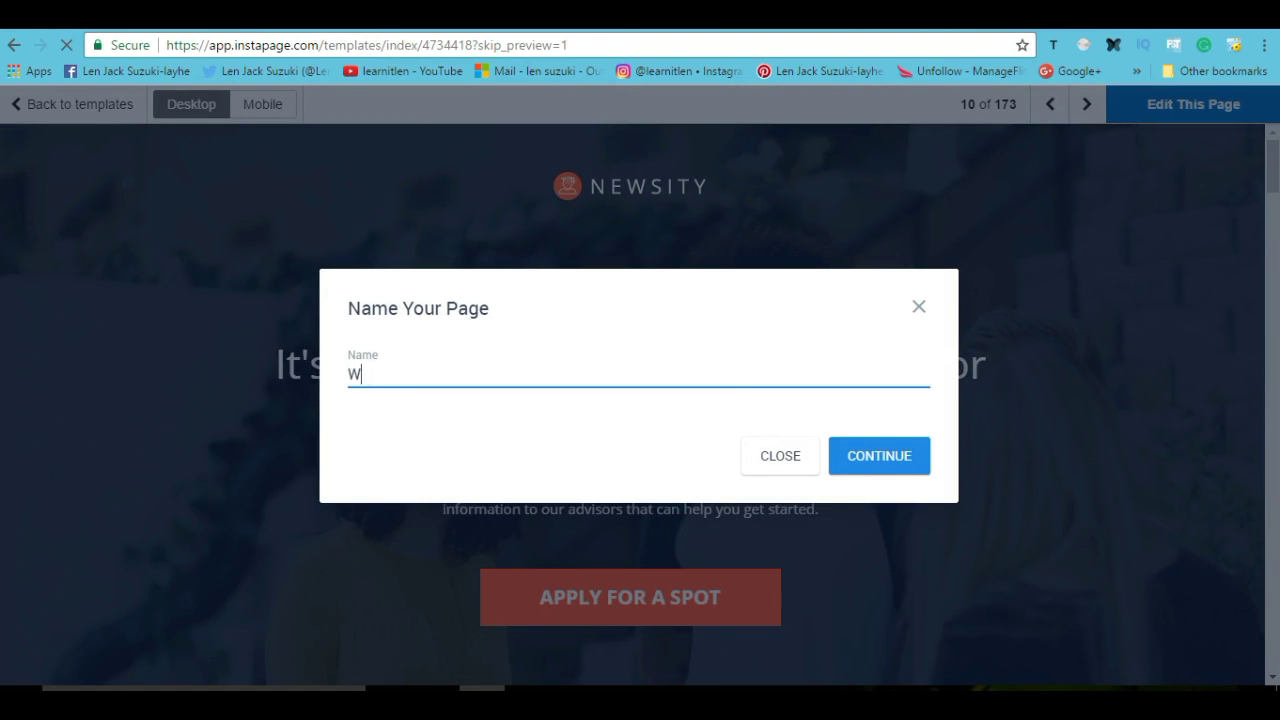
pyautogui.write('elcome to learnitlen')
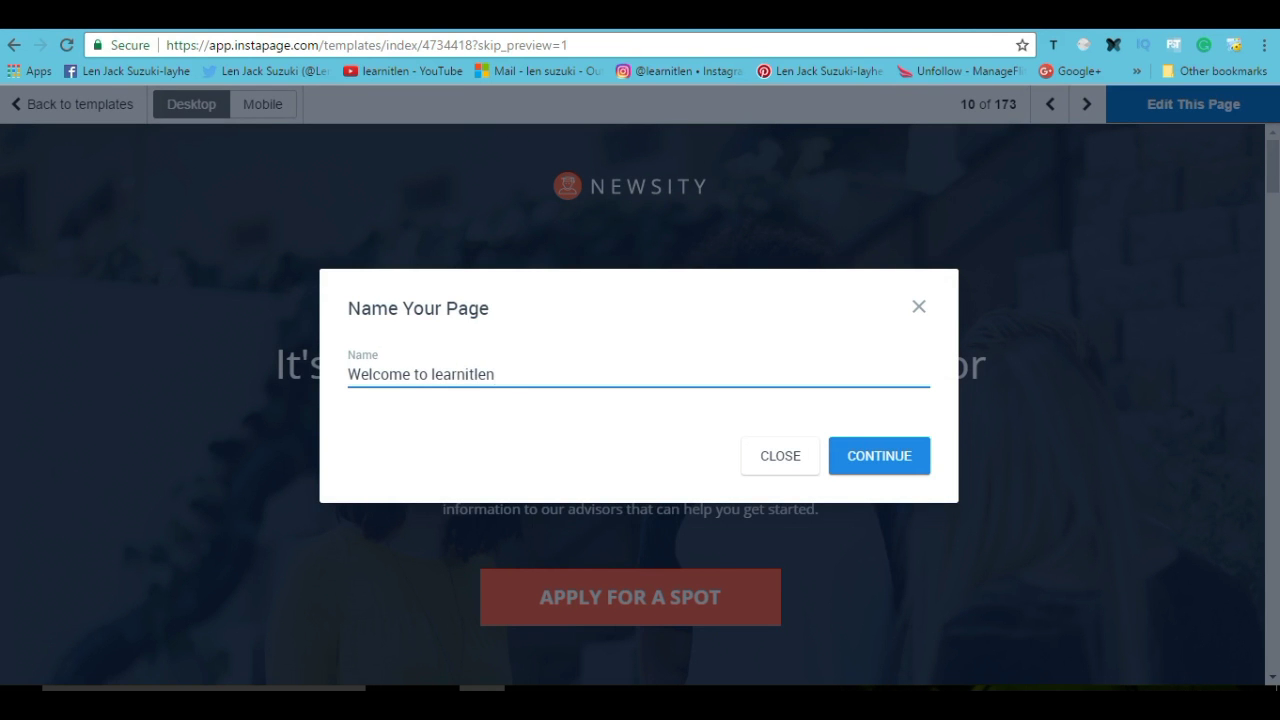
pyautogui.click(879, 456)
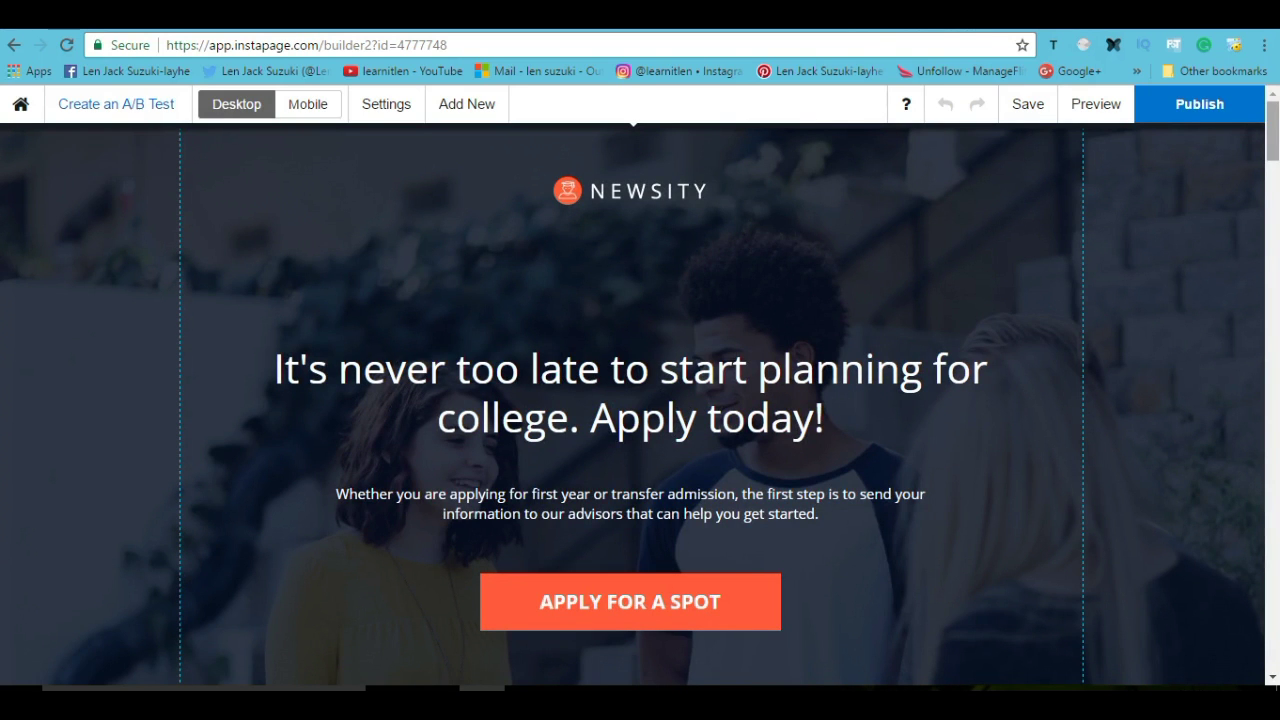
# Look through the Newsity template's sections, from the feature row and academic opportunities to the testimonials and closing call to action.
pyautogui.scroll(-6, 633, 405)
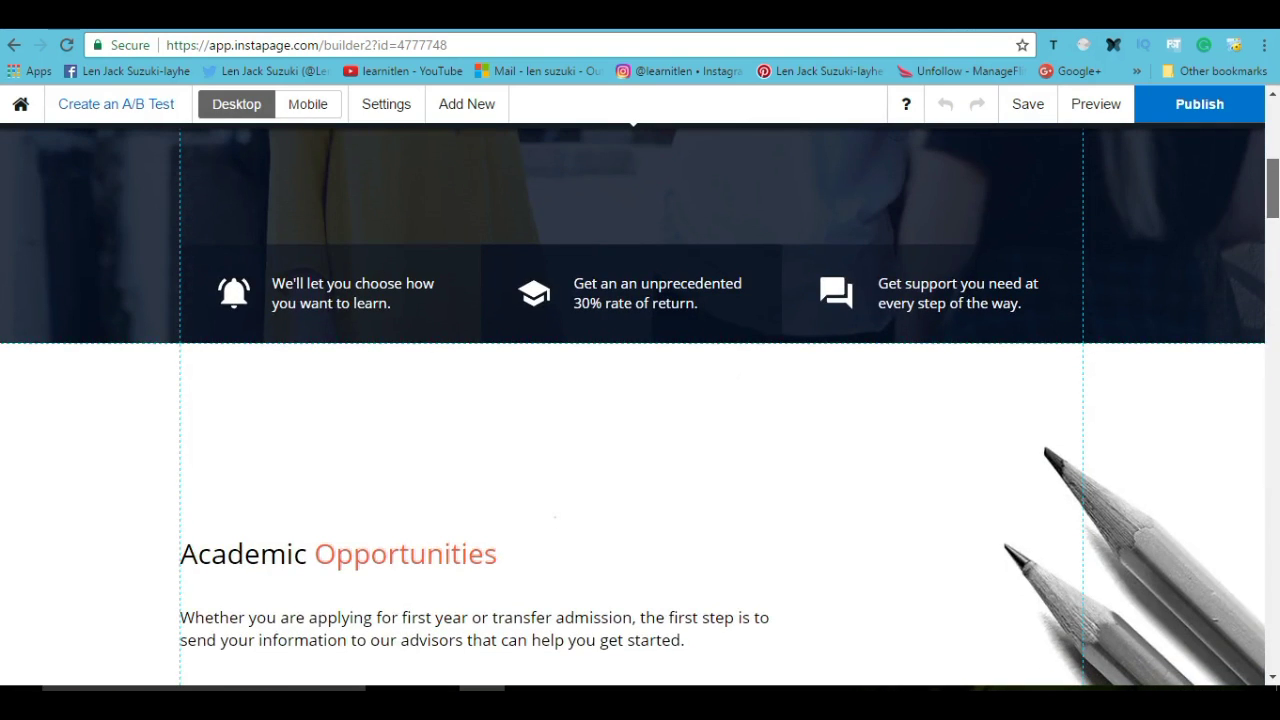
pyautogui.scroll(-4, 633, 405)
pyautogui.scroll(-4, 633, 405)
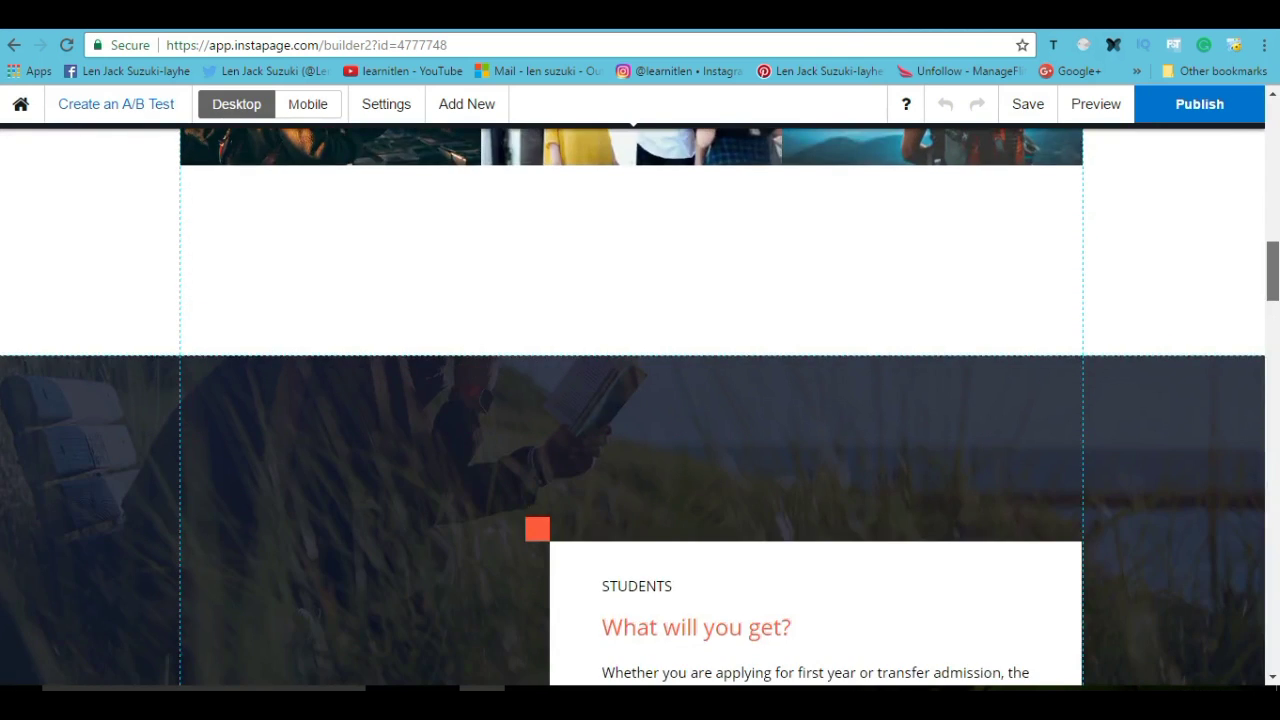
pyautogui.scroll(-10, 633, 405)
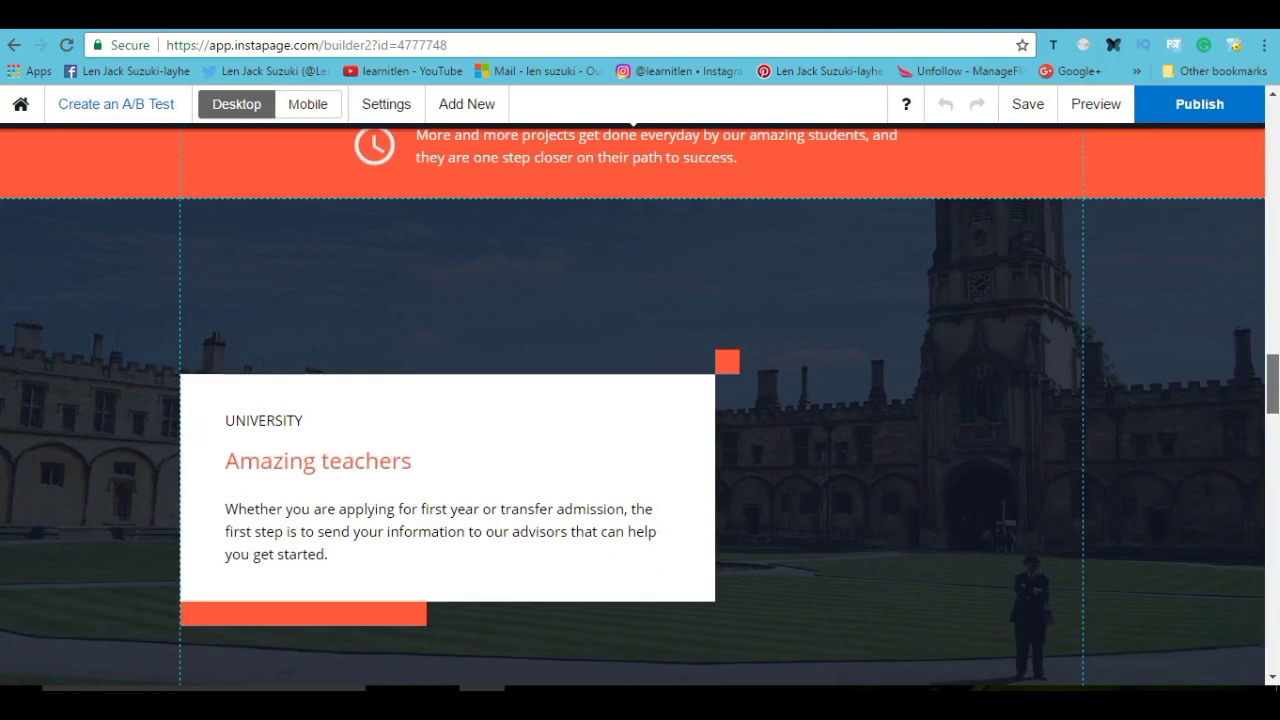
pyautogui.scroll(-8, 633, 405)
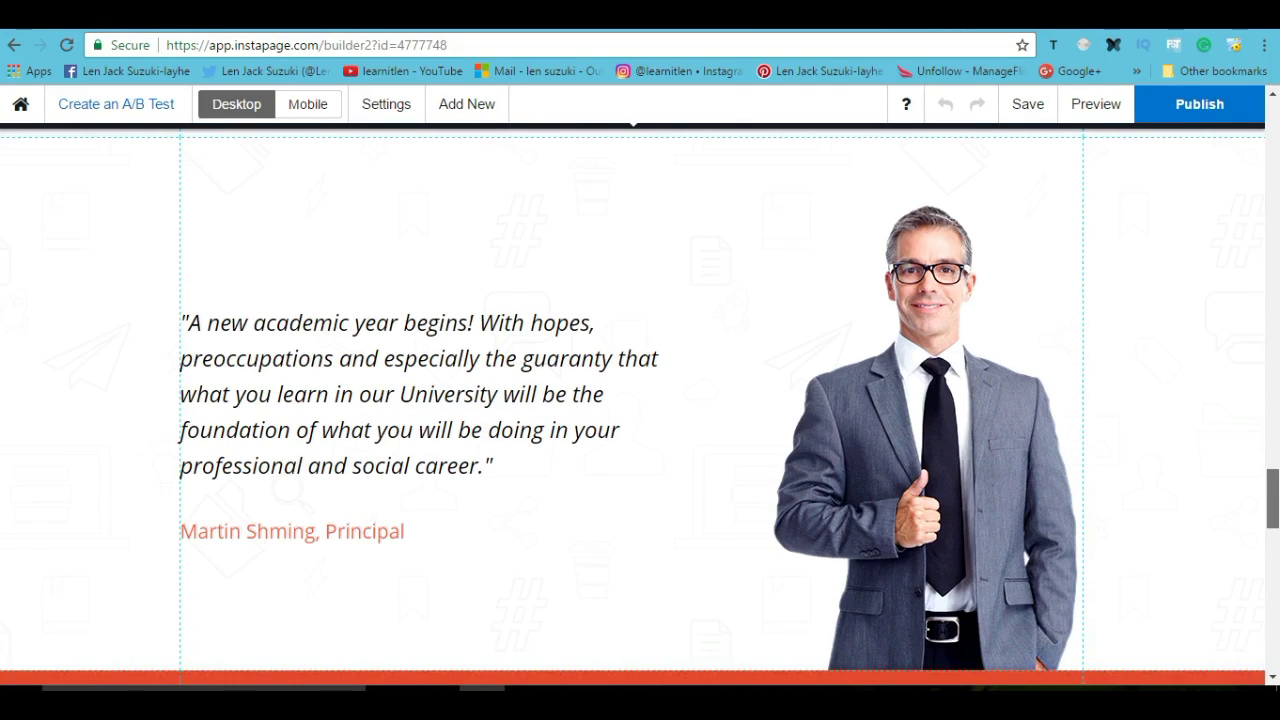
pyautogui.scroll(-6, 640, 400)
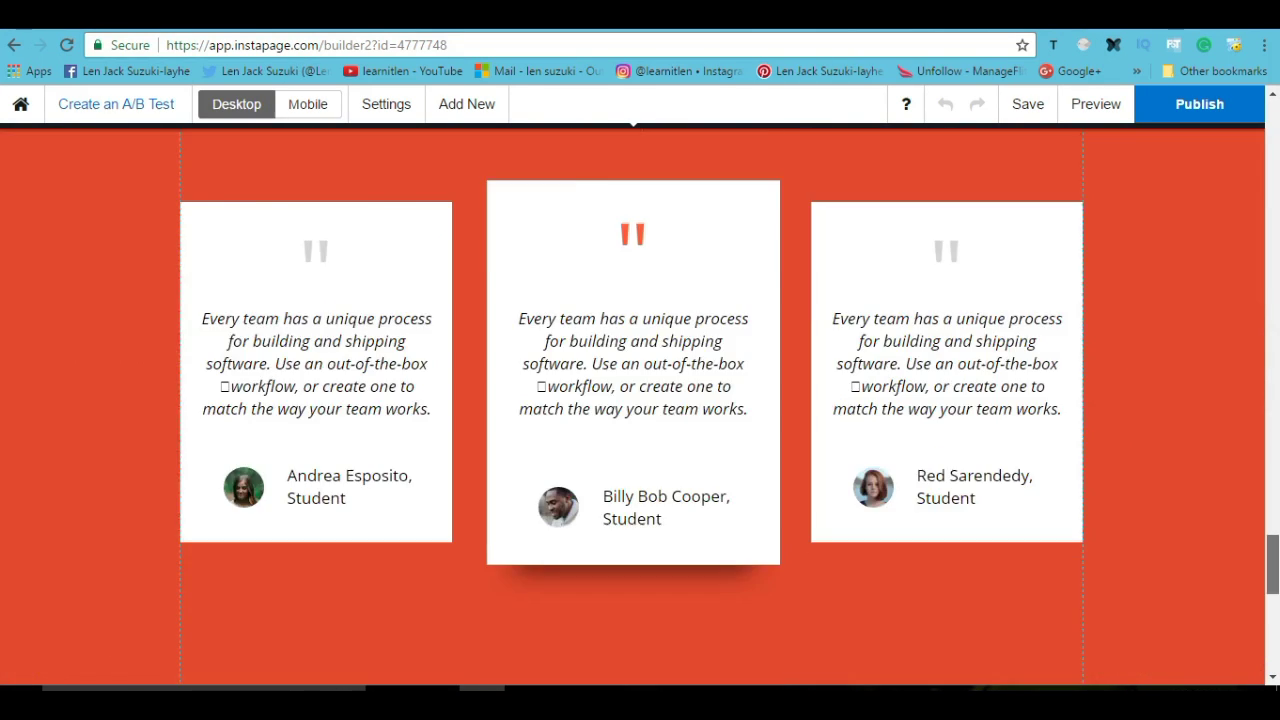
pyautogui.scroll(-5, 640, 400)
pyautogui.scroll(1, 640, 400)
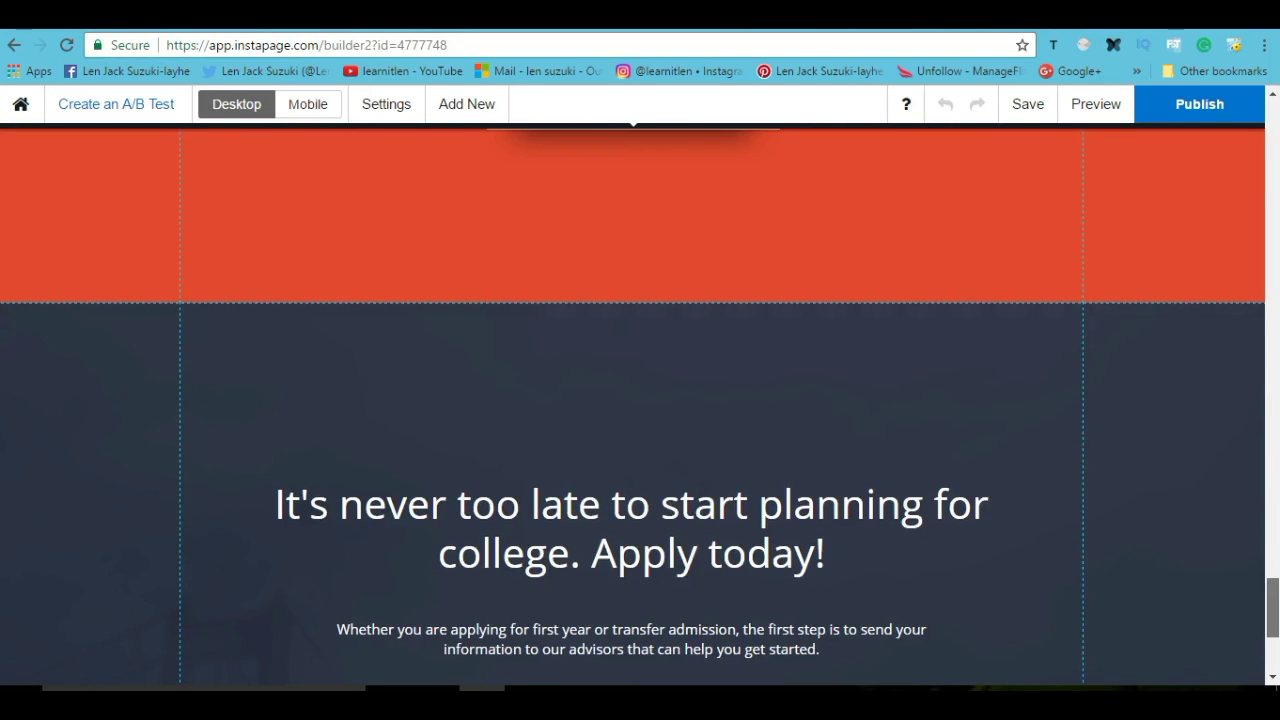
# Select the Newsity logo image to show its editing options, and add a new headline element between the logo and main headline.
pyautogui.moveTo(1272, 607); pyautogui.dragTo(1272, 130)
pyautogui.click(630, 190)
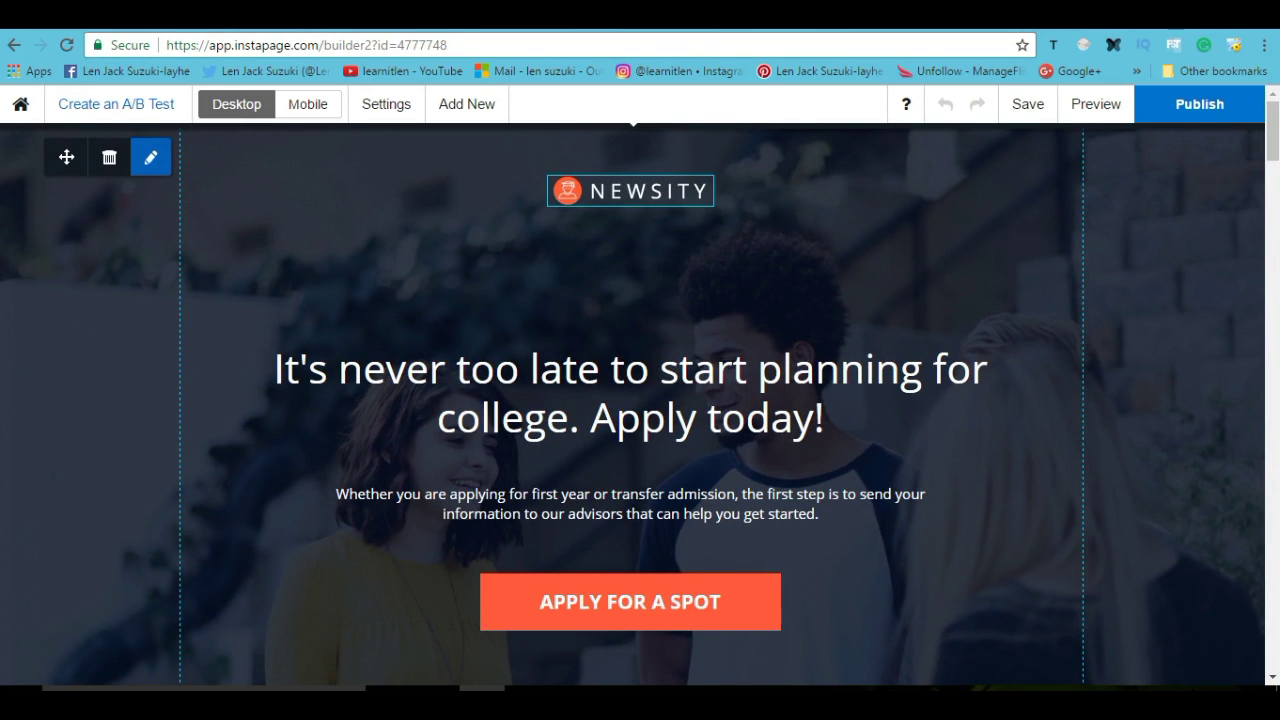
pyautogui.click(630, 190)
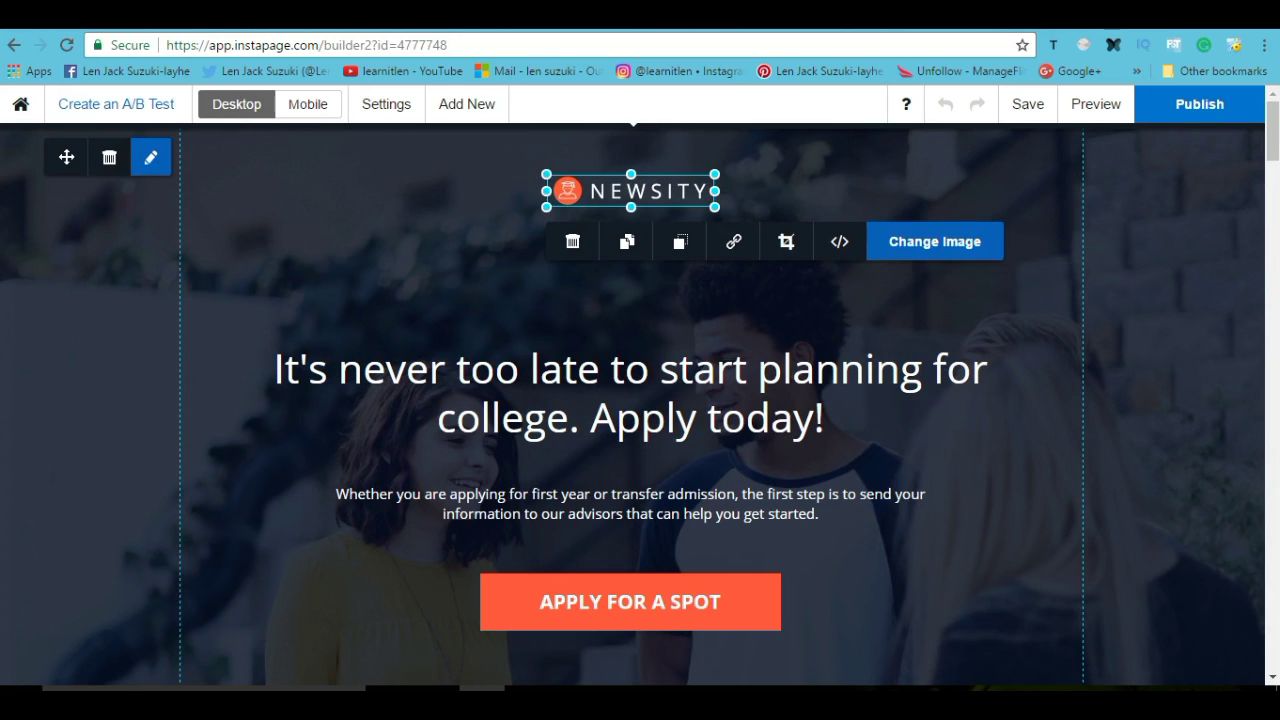
pyautogui.click(466, 104)
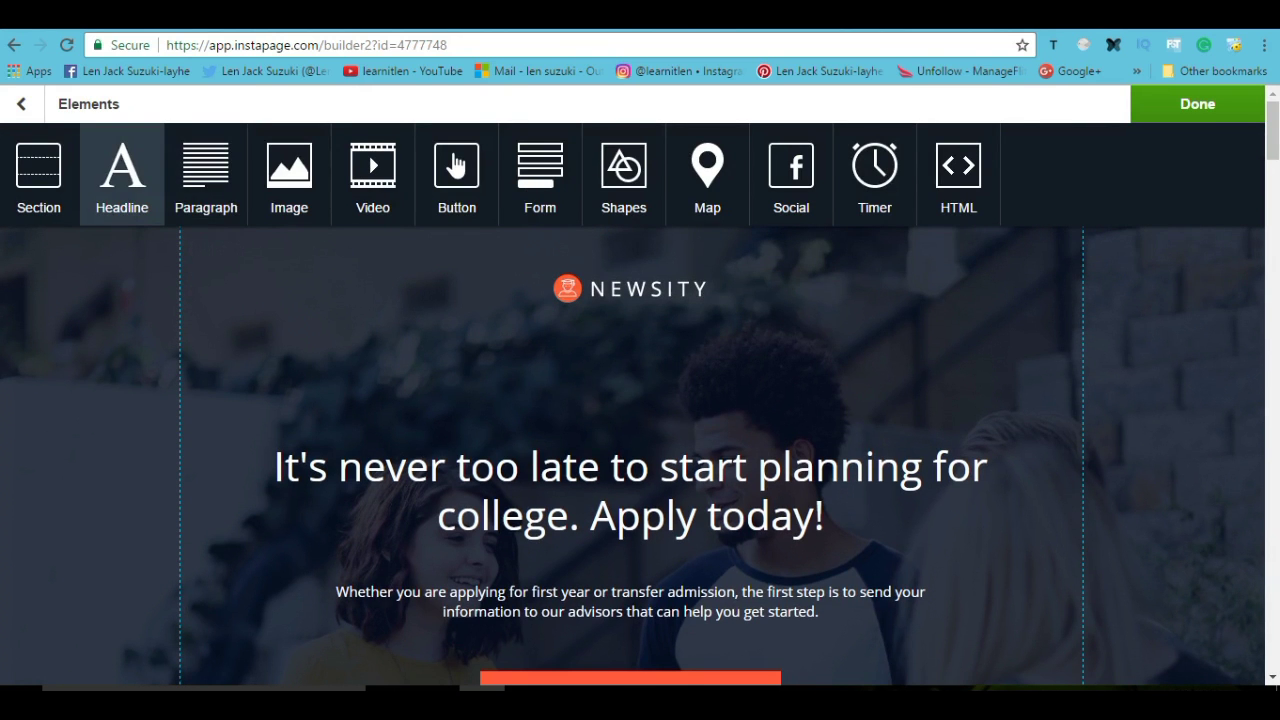
pyautogui.click(122, 175)
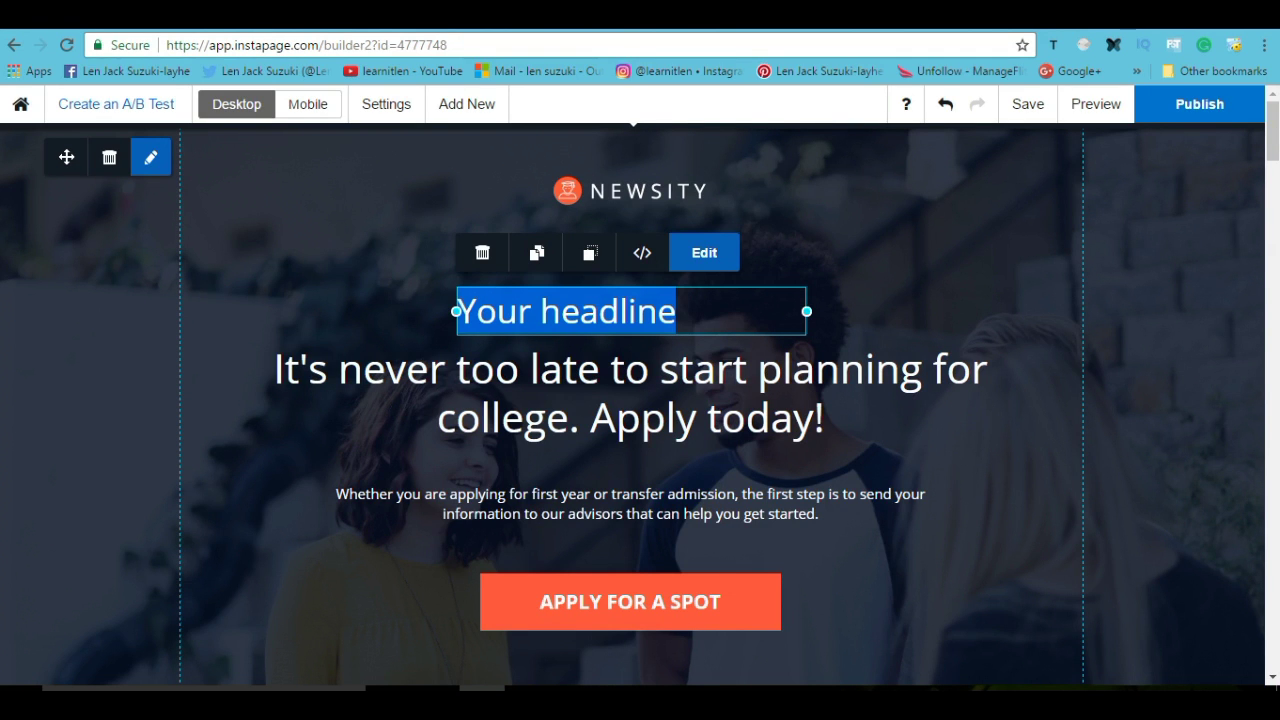
# Delete the new placeholder headline and undo the changes back to before it was added.
pyautogui.press('Delete')
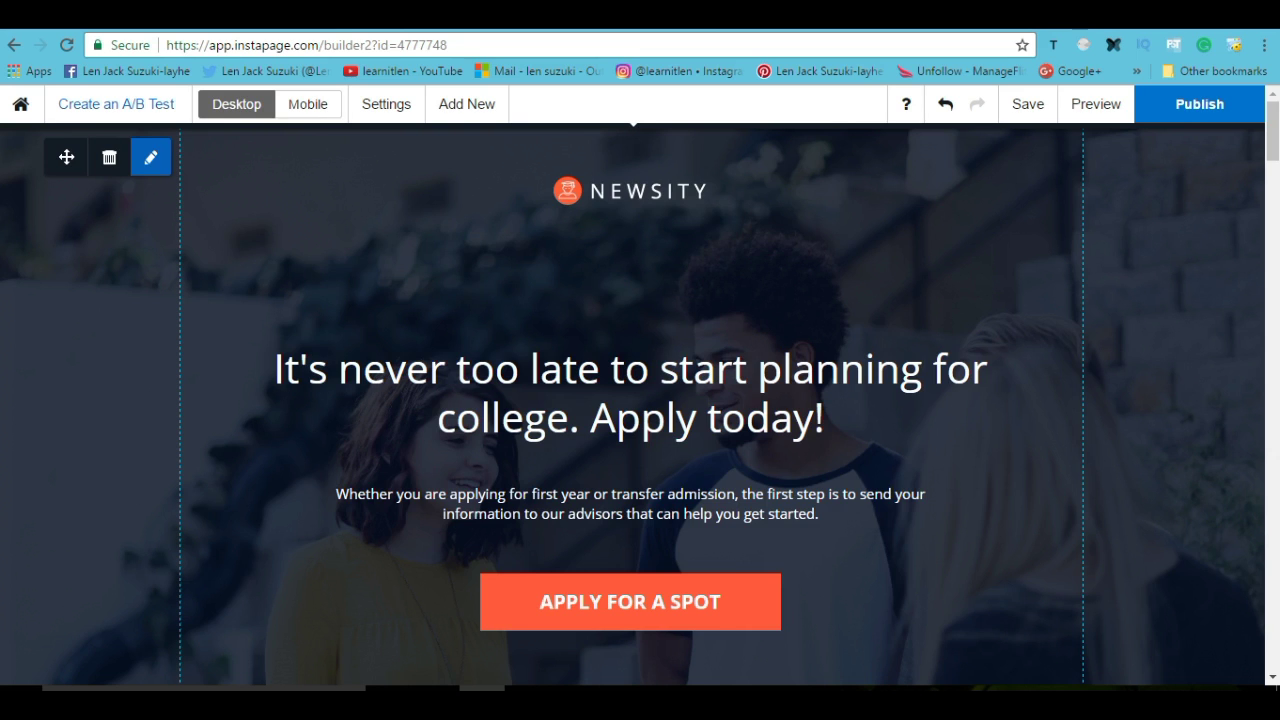
pyautogui.hotkey('ctrl', 'z')
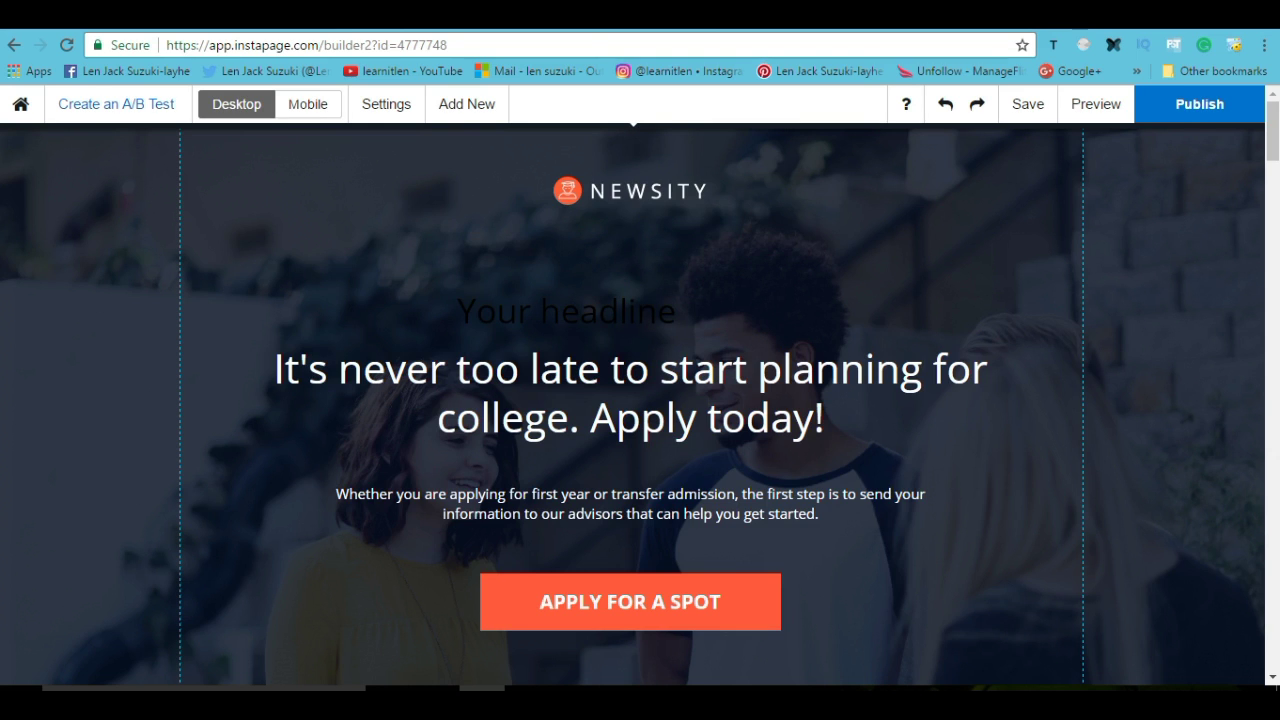
pyautogui.hotkey('ctrl', 'z')
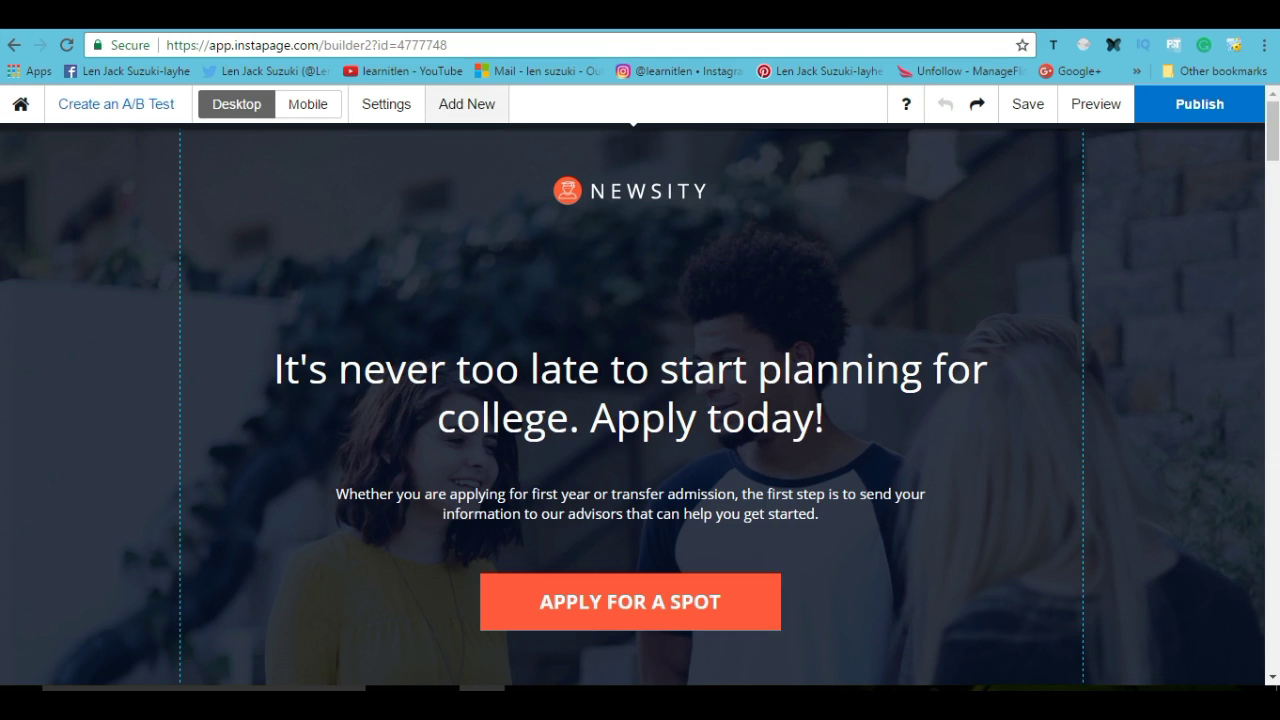
# Add a headline element between the Newsity logo and the main headline, and replace its placeholder text with "learnitlen".
pyautogui.click(466, 104)
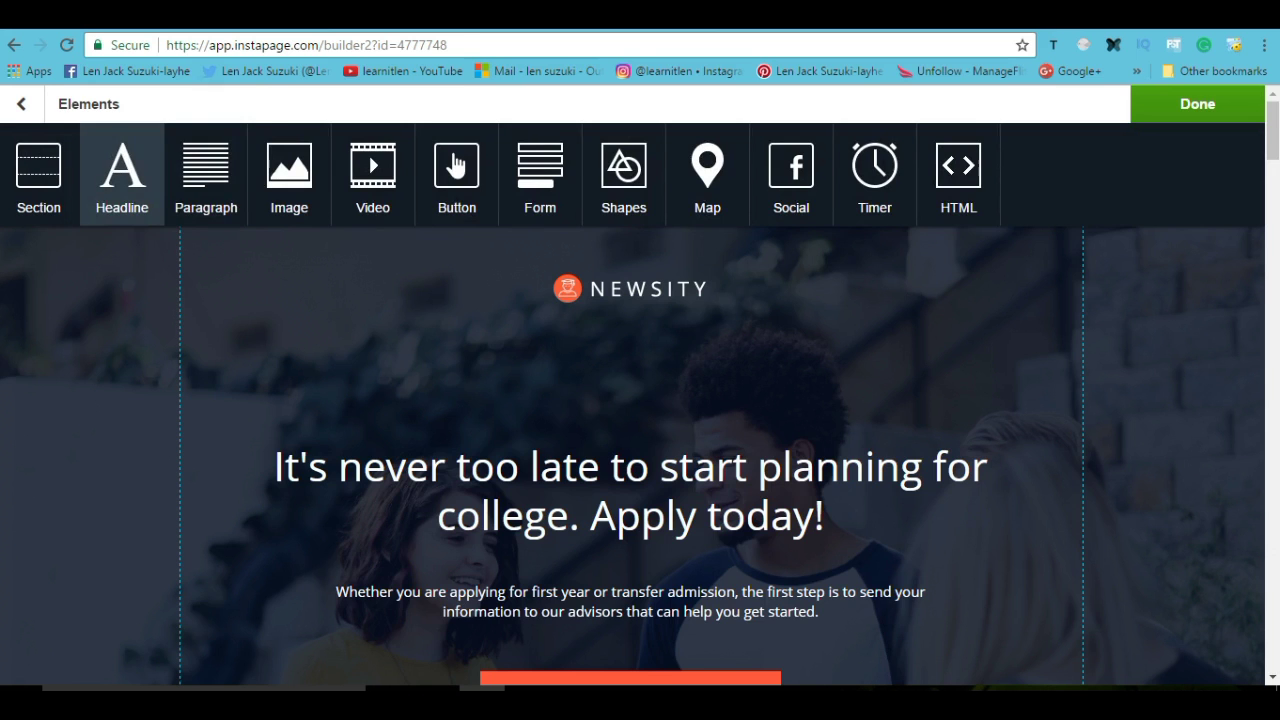
pyautogui.click(121, 170)
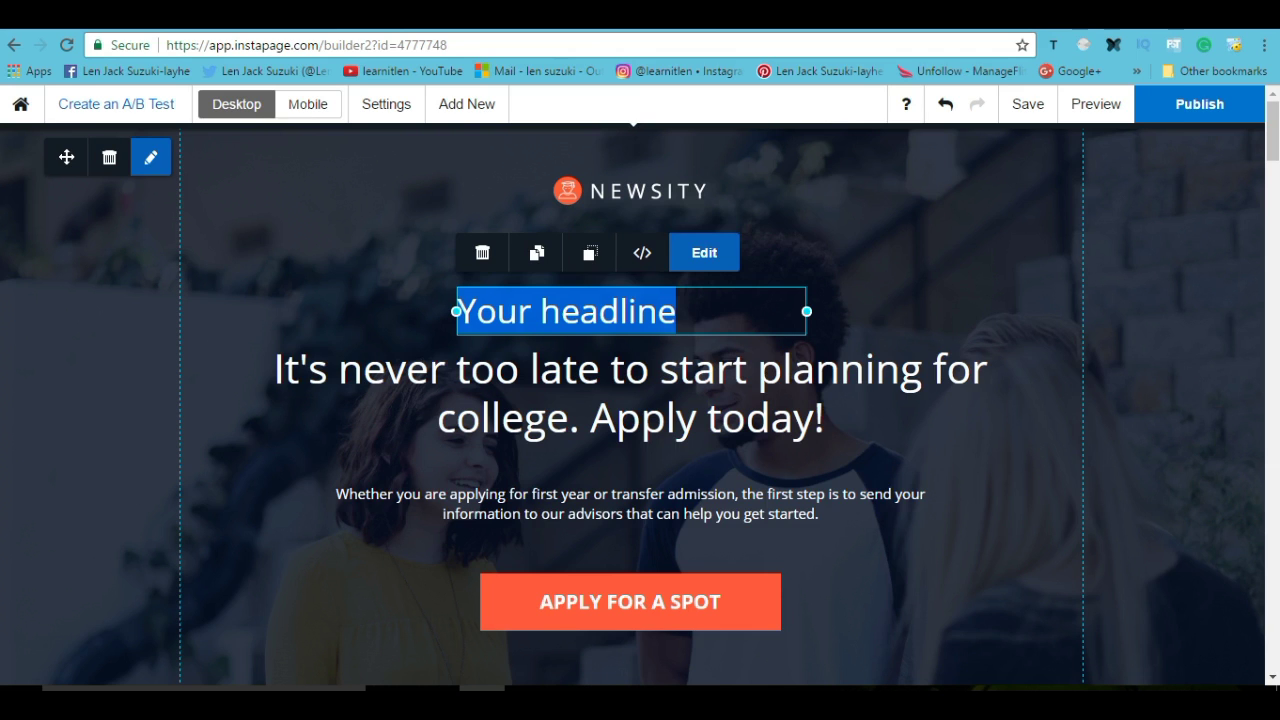
pyautogui.click(676, 311)
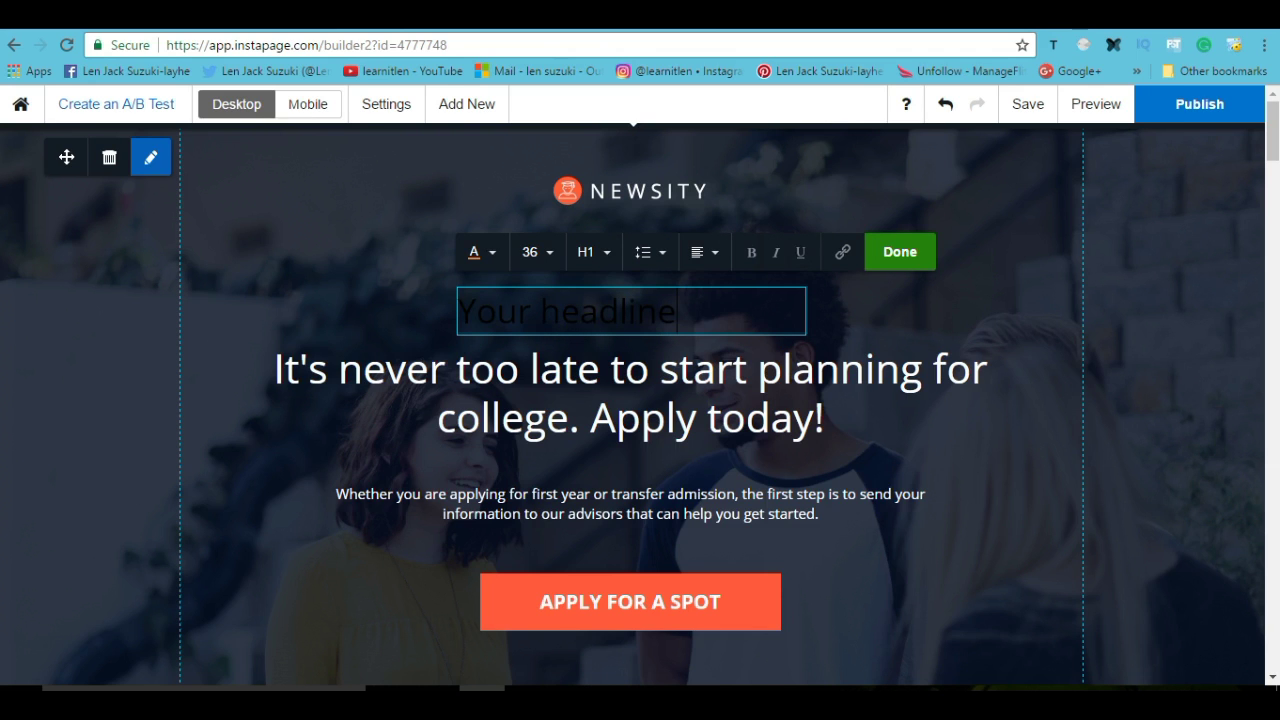
pyautogui.moveTo(676, 311); pyautogui.dragTo(450, 348)
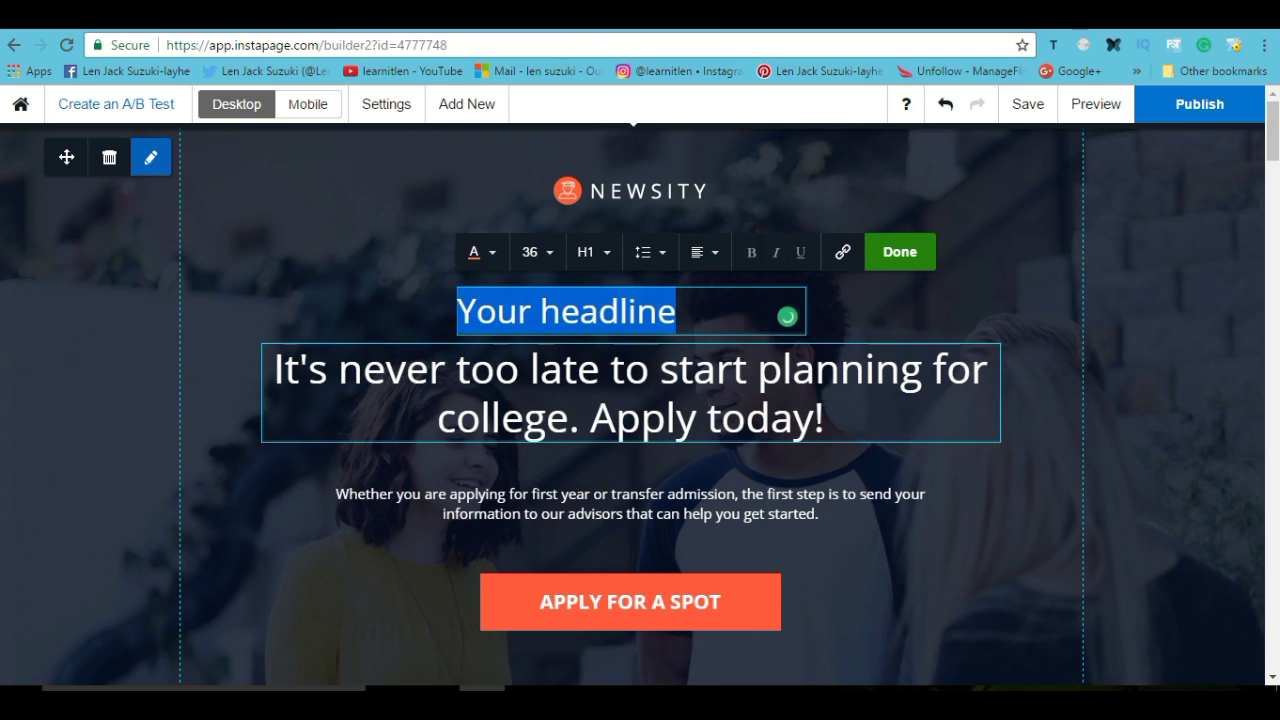
pyautogui.press('BackSpace')
pyautogui.write('learnitl')
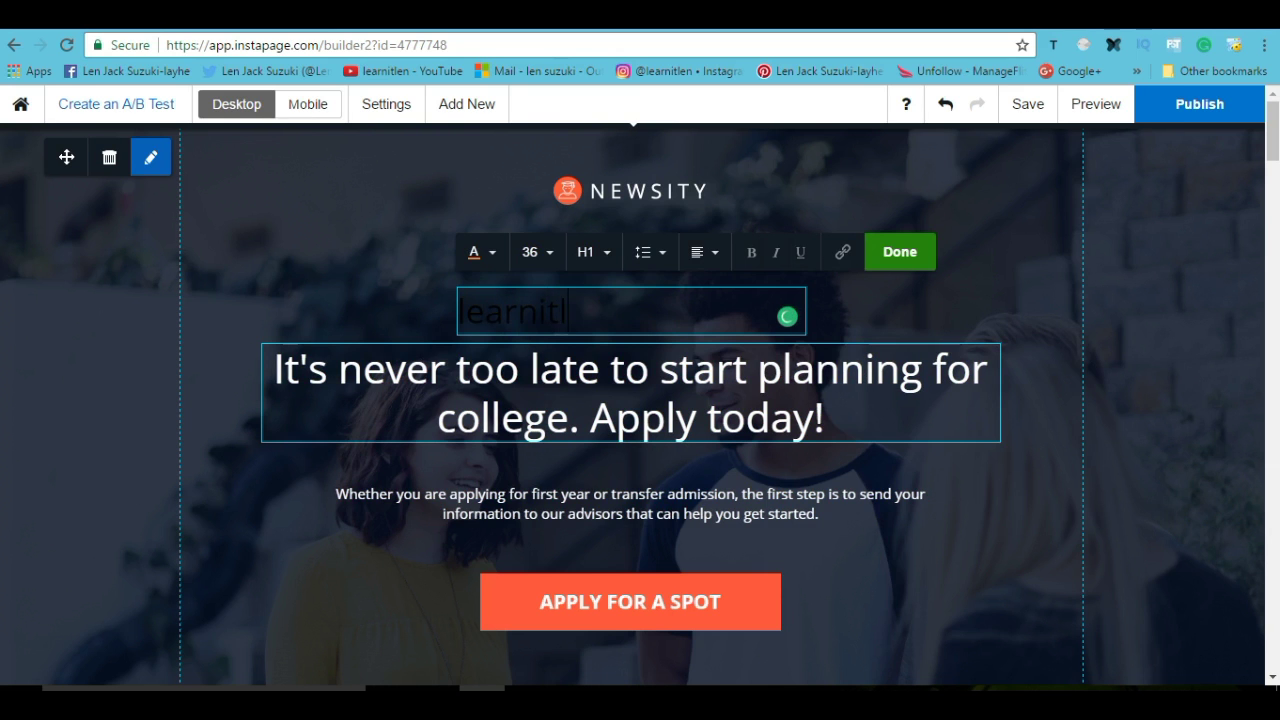
pyautogui.write('en')
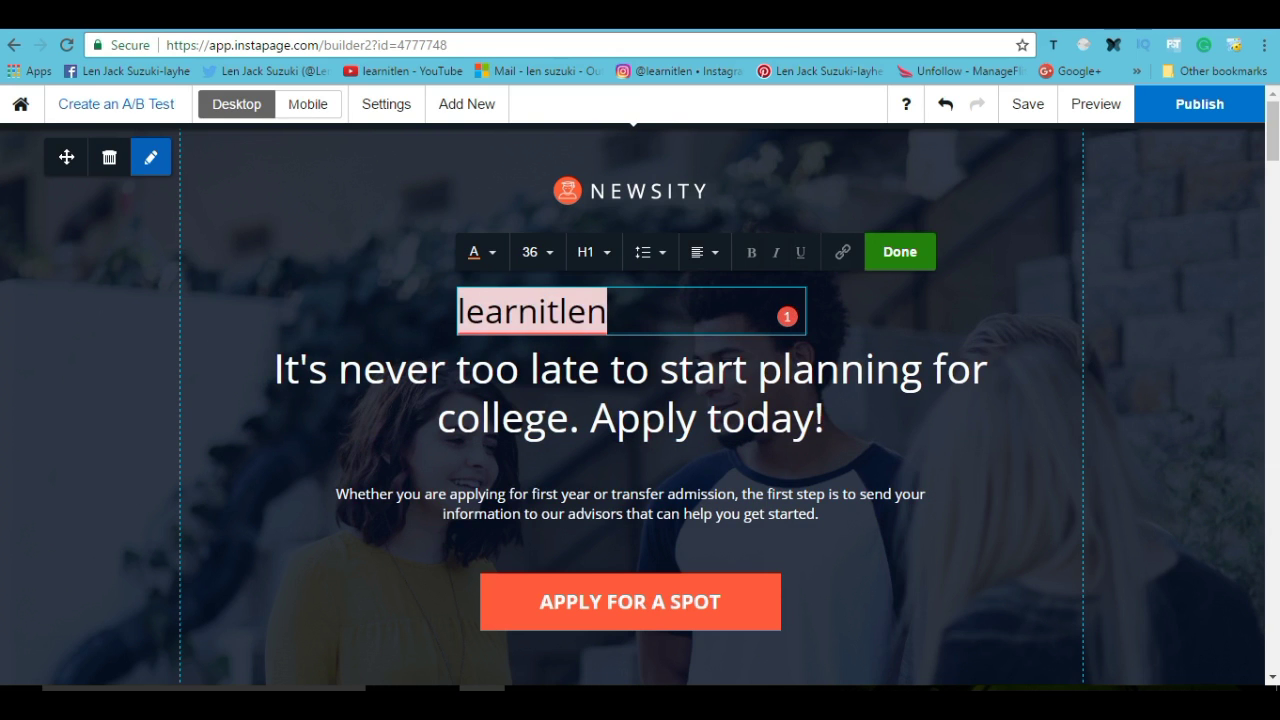
# Change the text colour of the "learnitlen" headline to red.
pyautogui.doubleClick(531, 311)
pyautogui.click(482, 252)
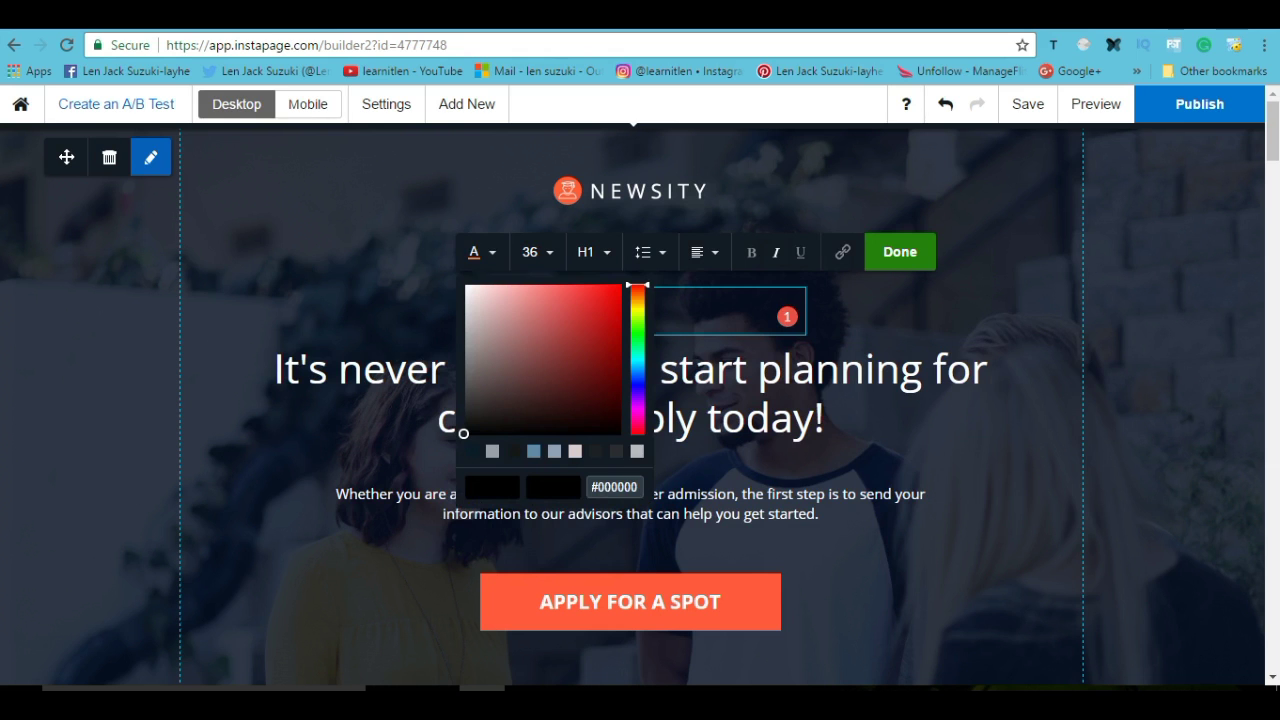
pyautogui.click(583, 324)
pyautogui.click(899, 252)
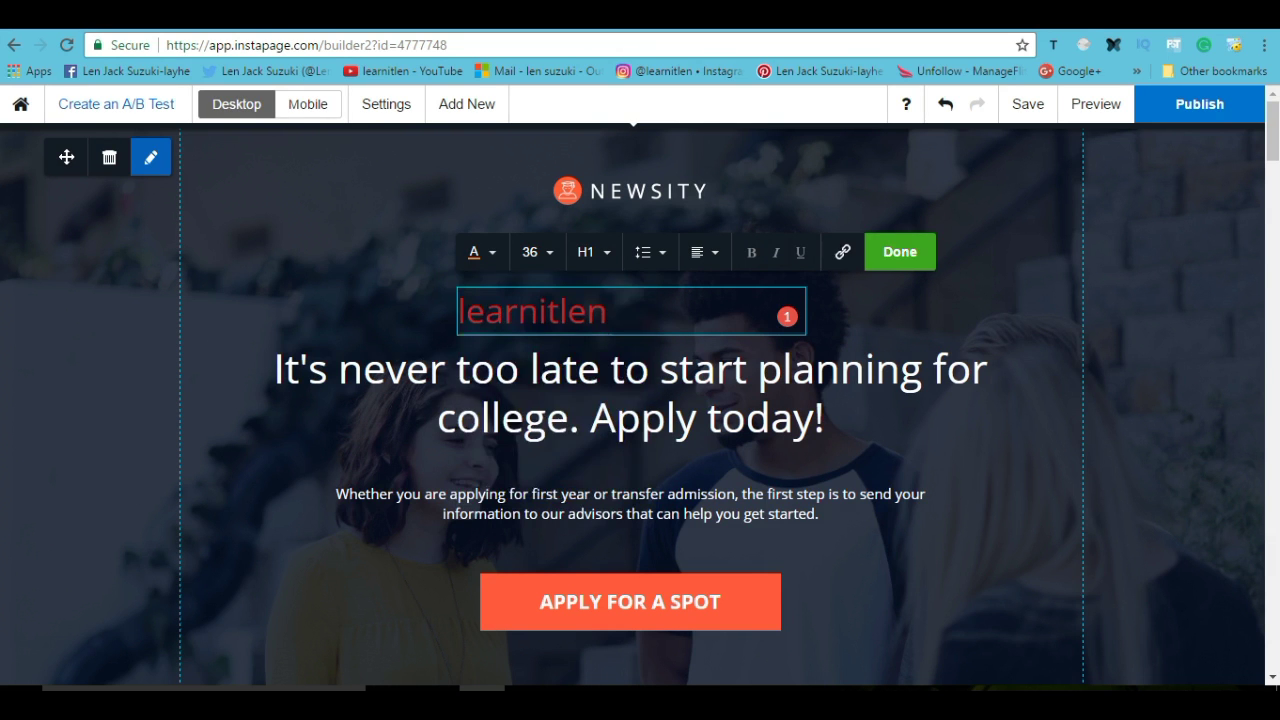
# Set the "learnitlen" headline's font size to 44 and move it up so it sits centred just below the Newsity logo.
pyautogui.click(530, 252)
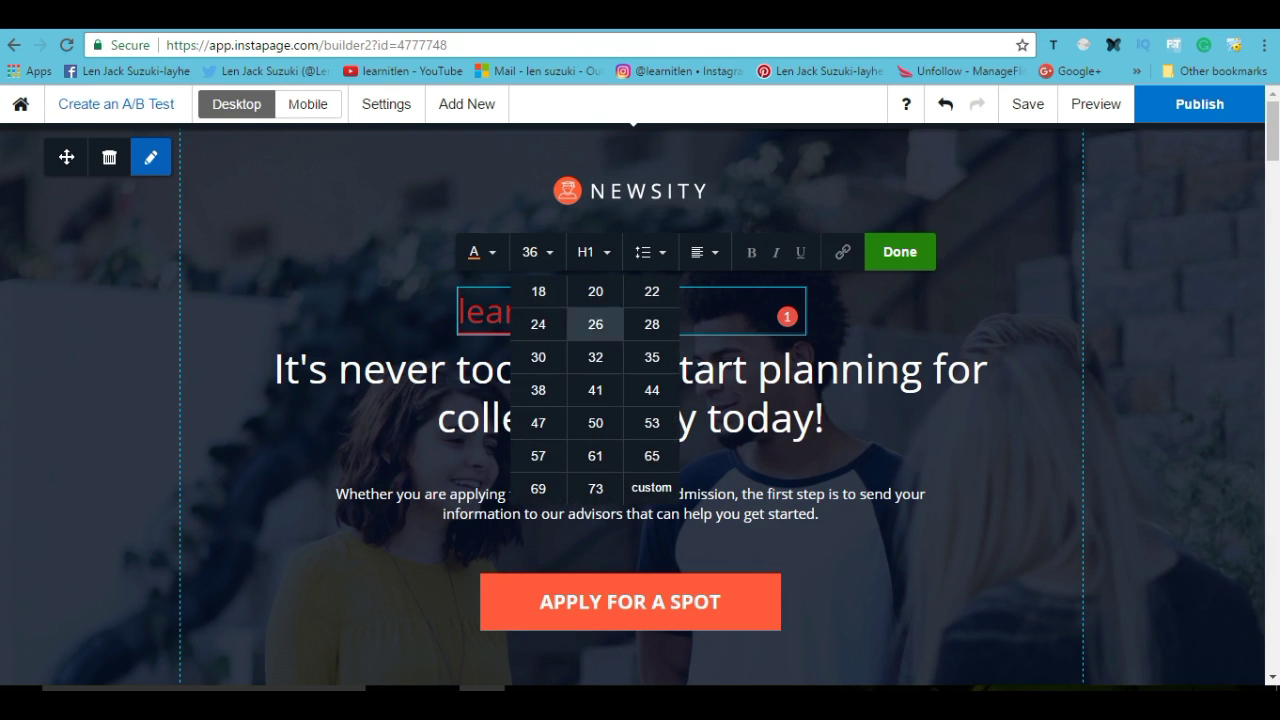
pyautogui.click(652, 390)
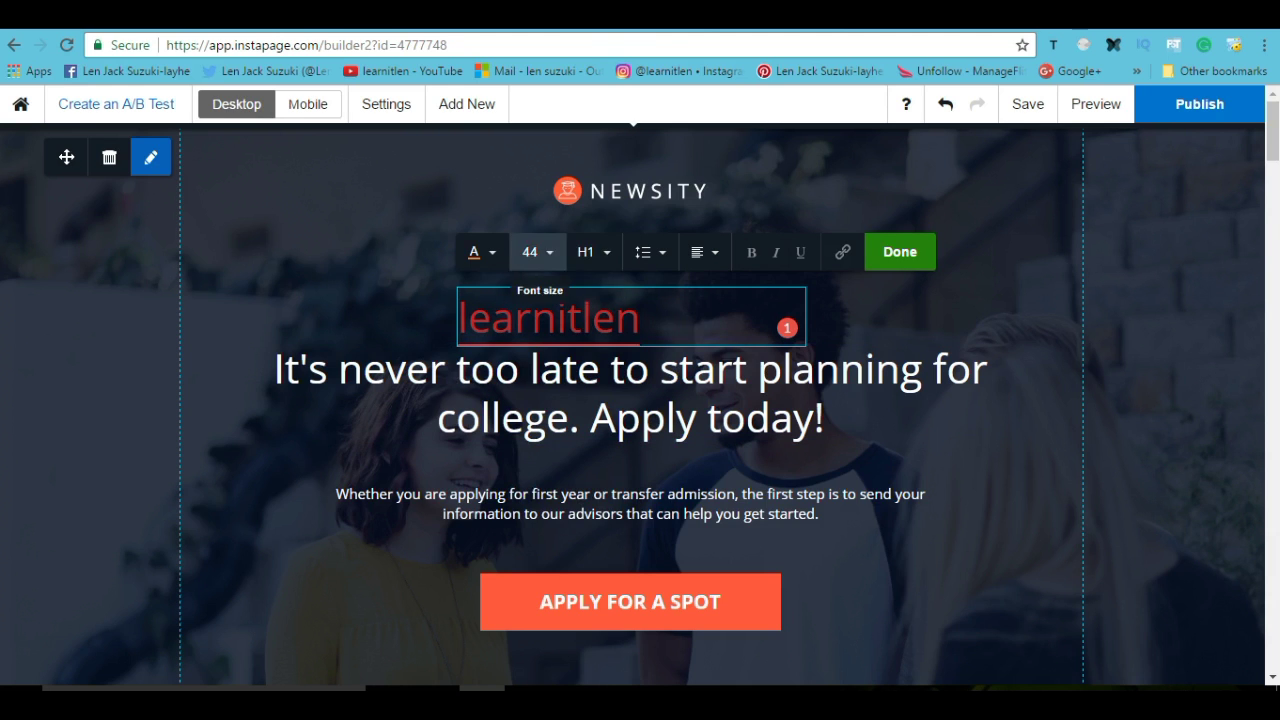
pyautogui.click(648, 252)
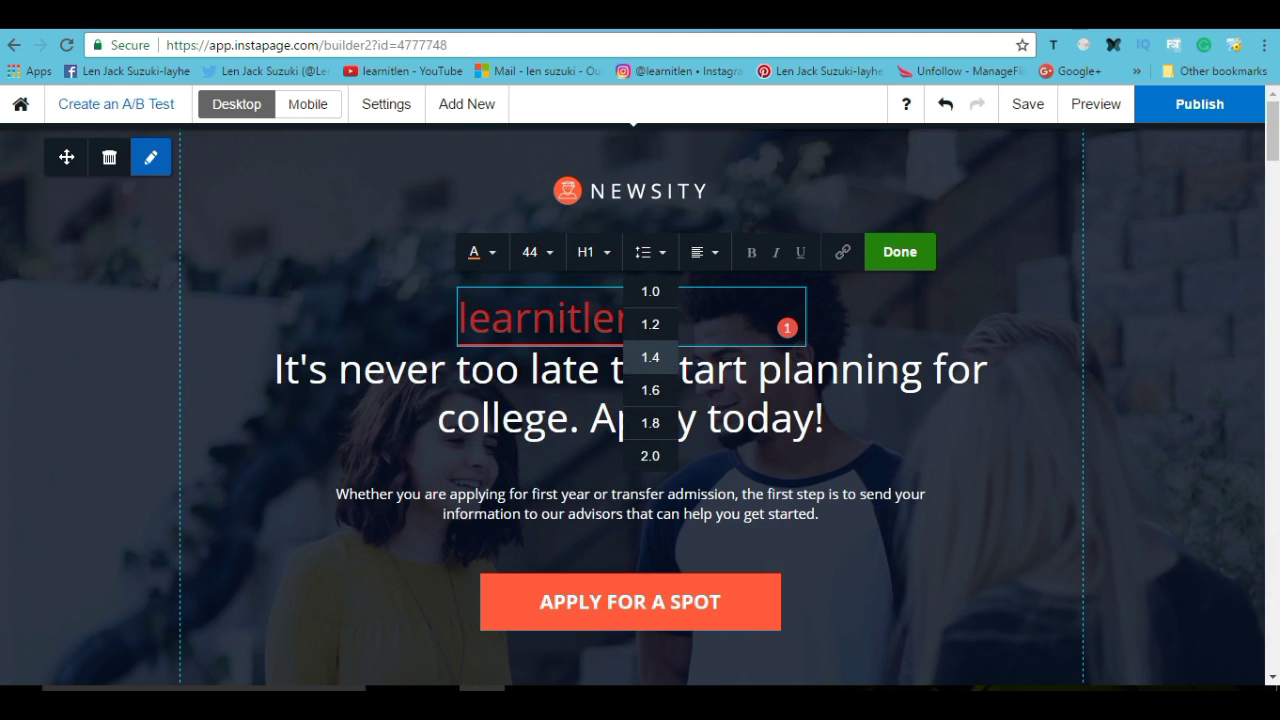
pyautogui.click(899, 252)
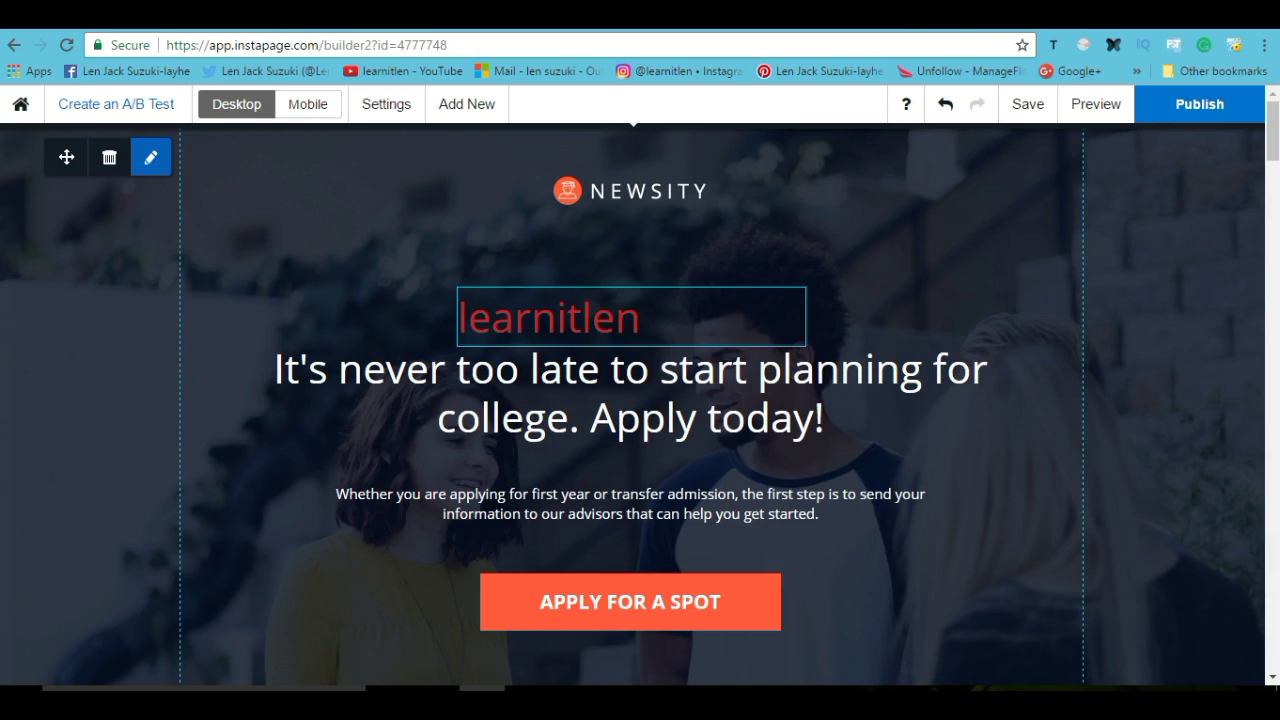
pyautogui.moveTo(631, 316); pyautogui.dragTo(729, 248)
pyautogui.press('Escape')
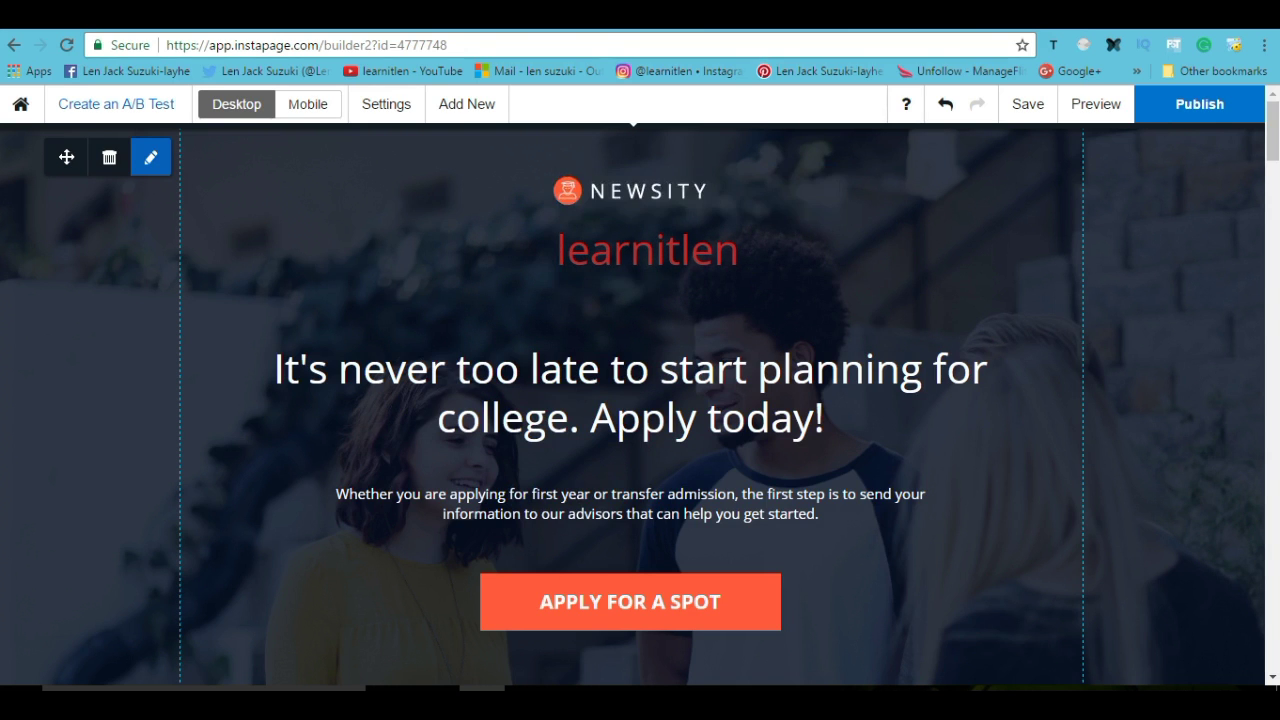
# Try to replace the Newsity logo by uploading the "coding pt3e" image from the Desktop's youtube > images folder.
pyautogui.click(630, 191)
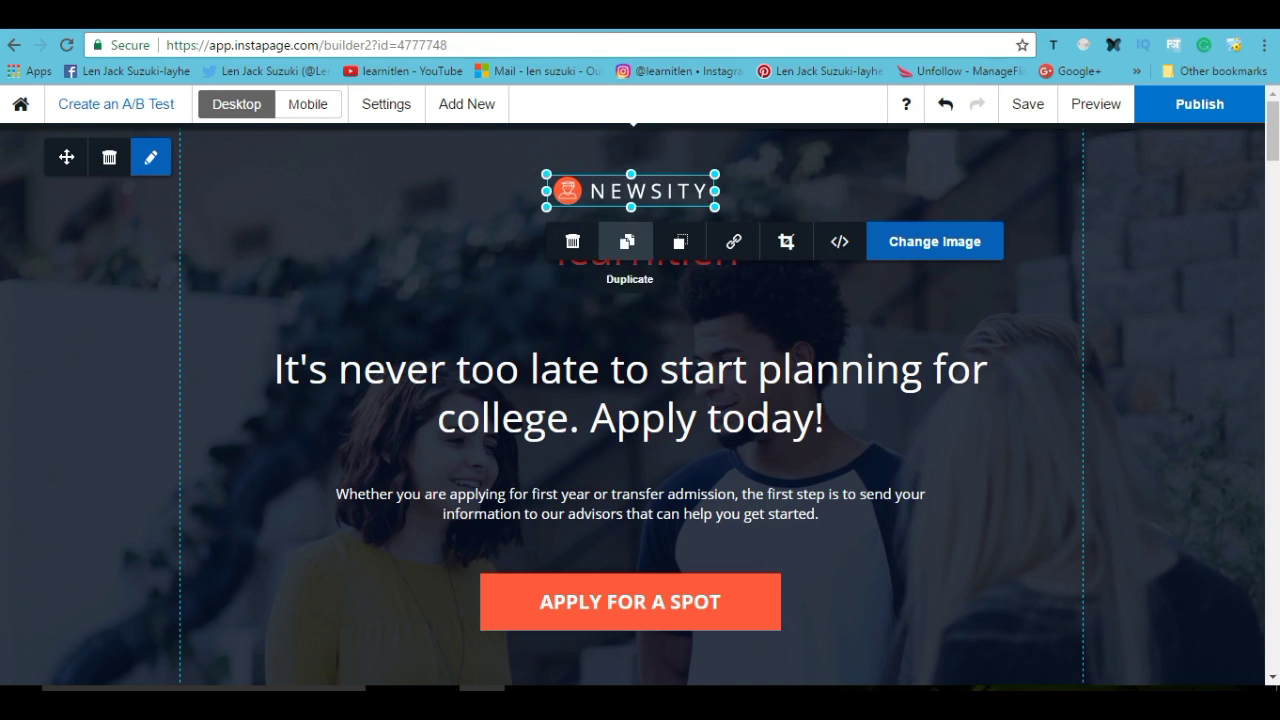
pyautogui.click(934, 241)
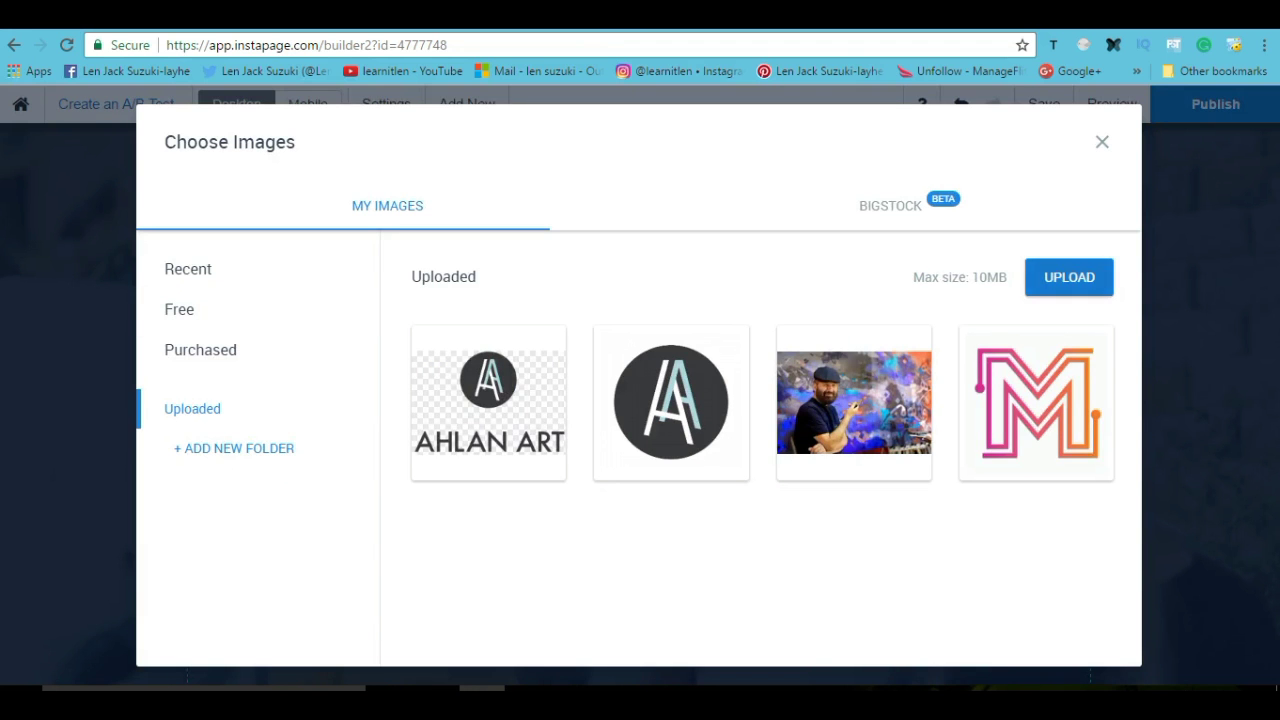
pyautogui.click(1062, 278)
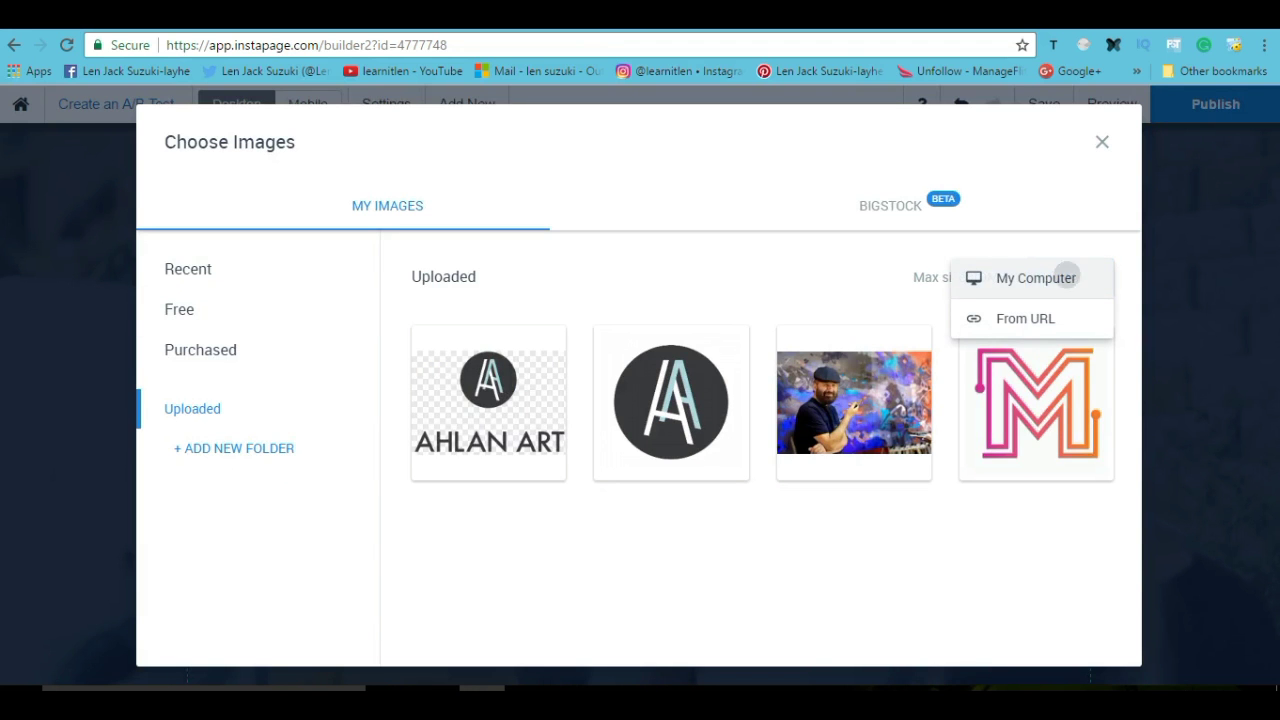
pyautogui.click(1036, 278)
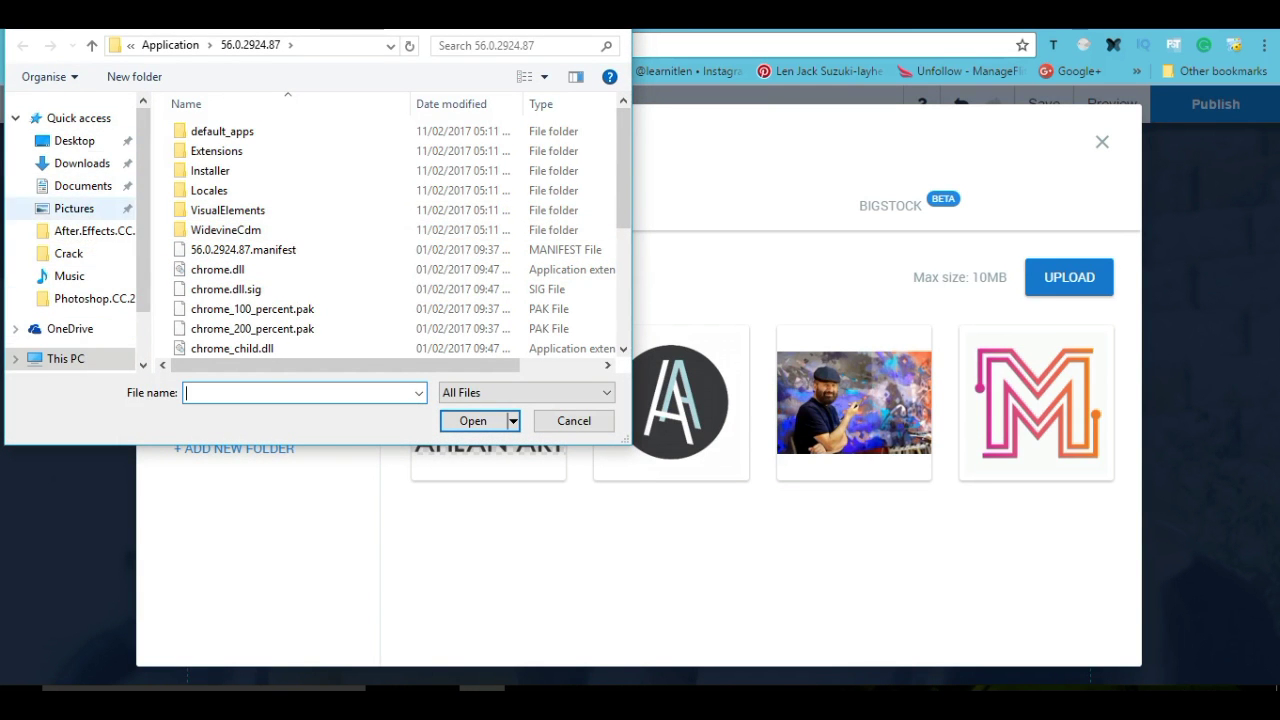
pyautogui.click(74, 140)
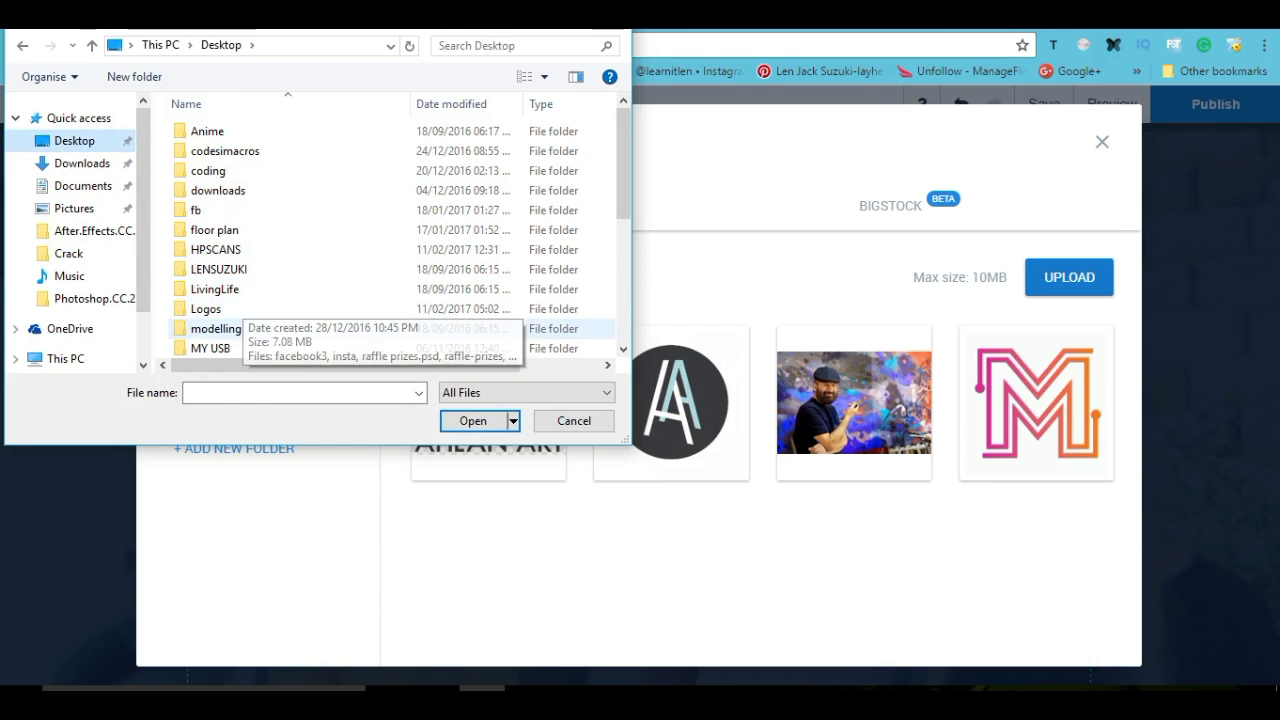
pyautogui.scroll(-4, 390, 230)
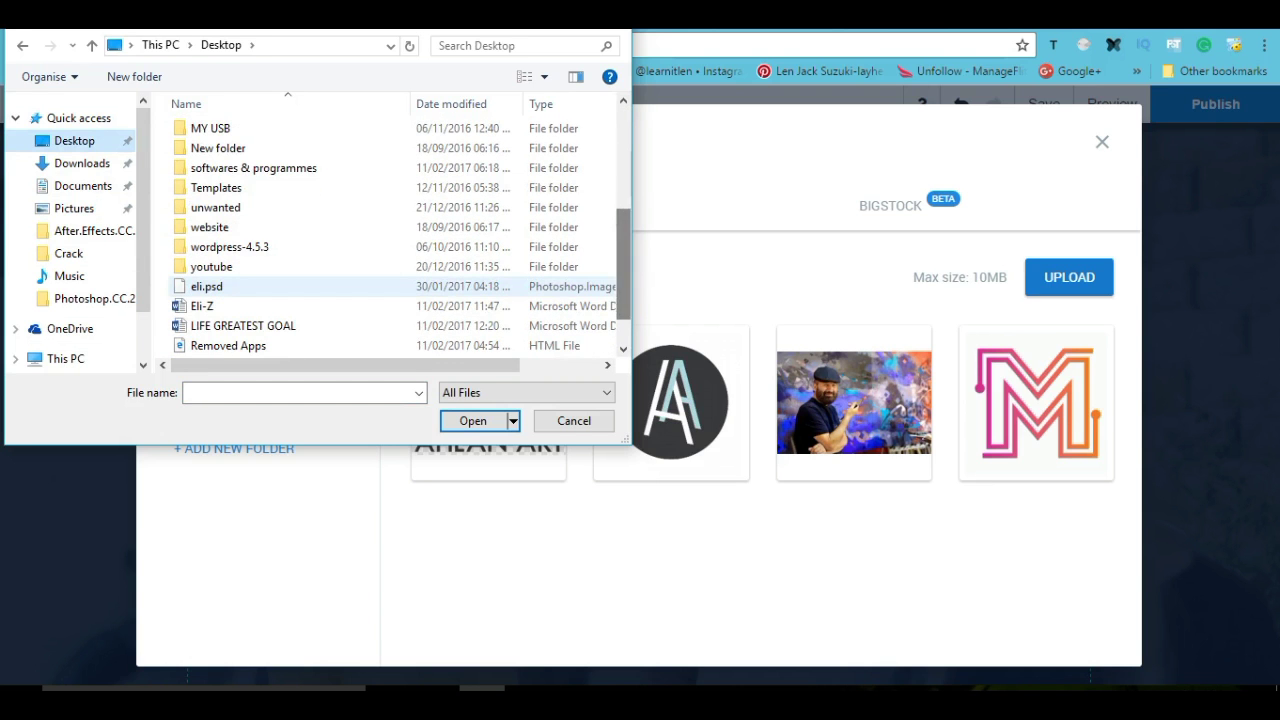
pyautogui.click(211, 266)
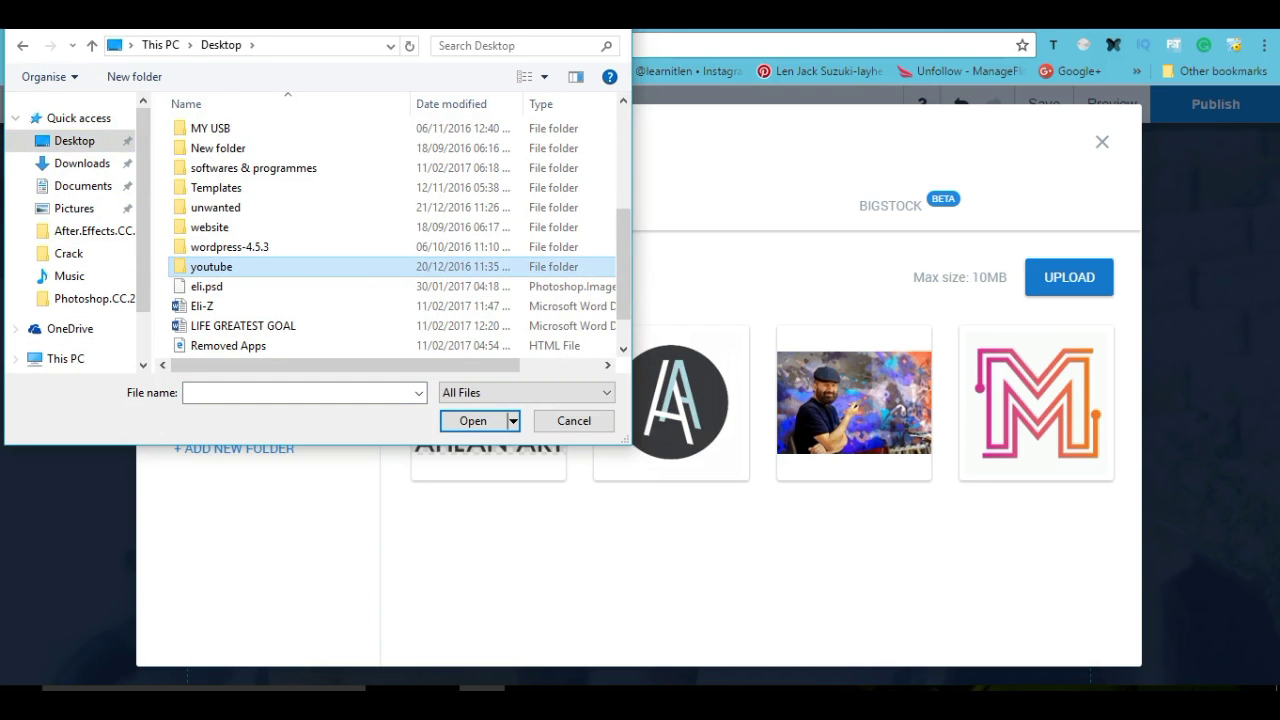
pyautogui.doubleClick(211, 266)
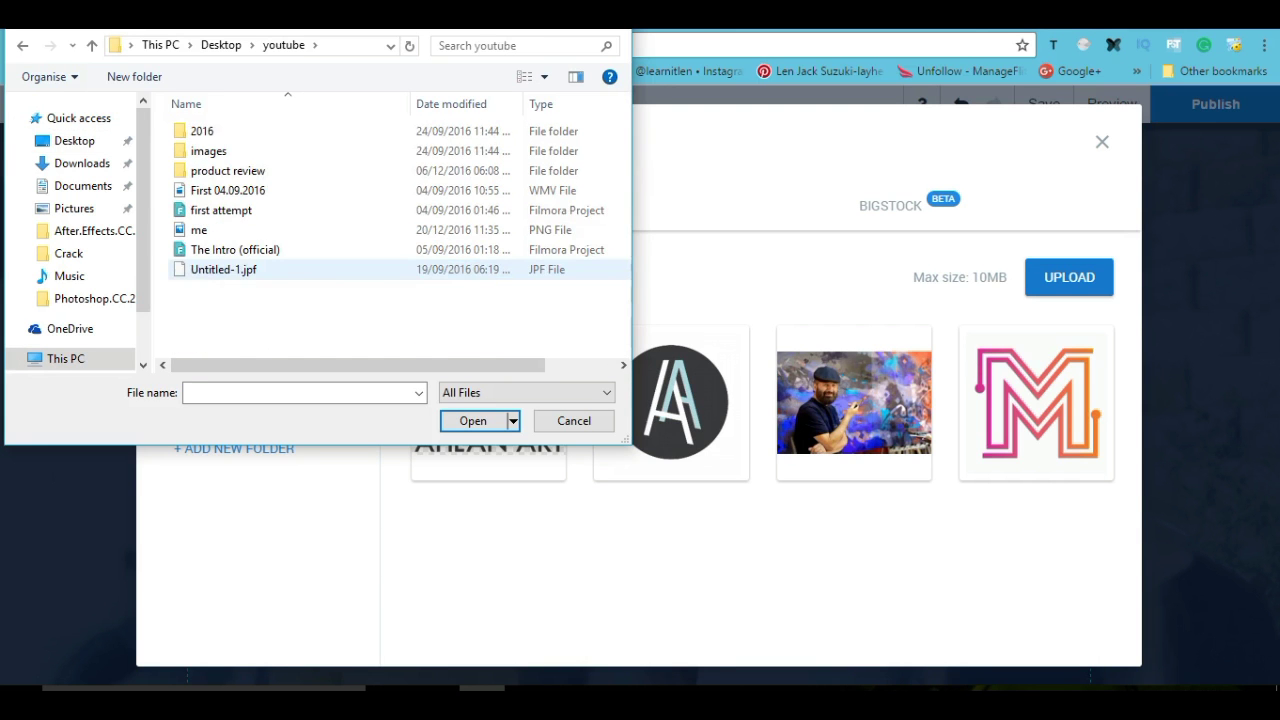
pyautogui.doubleClick(208, 151)
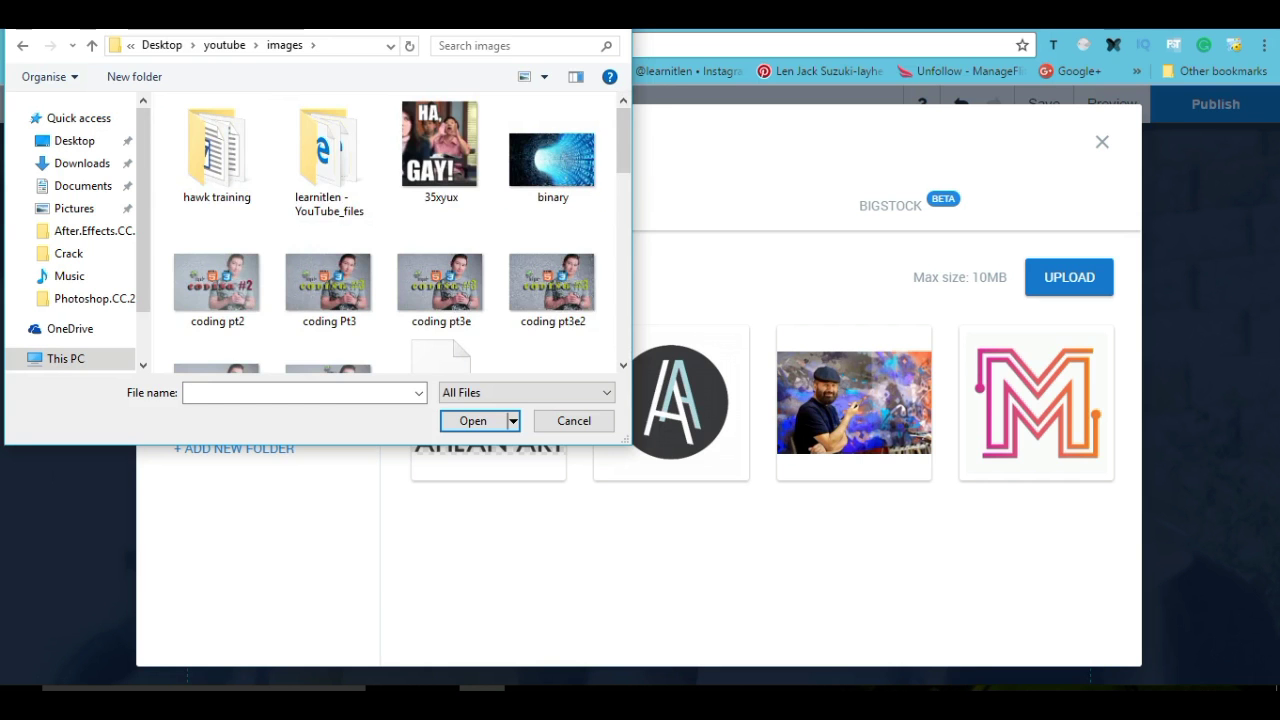
pyautogui.scroll(-3, 390, 230)
pyautogui.scroll(1, 390, 230)
pyautogui.scroll(1, 390, 230)
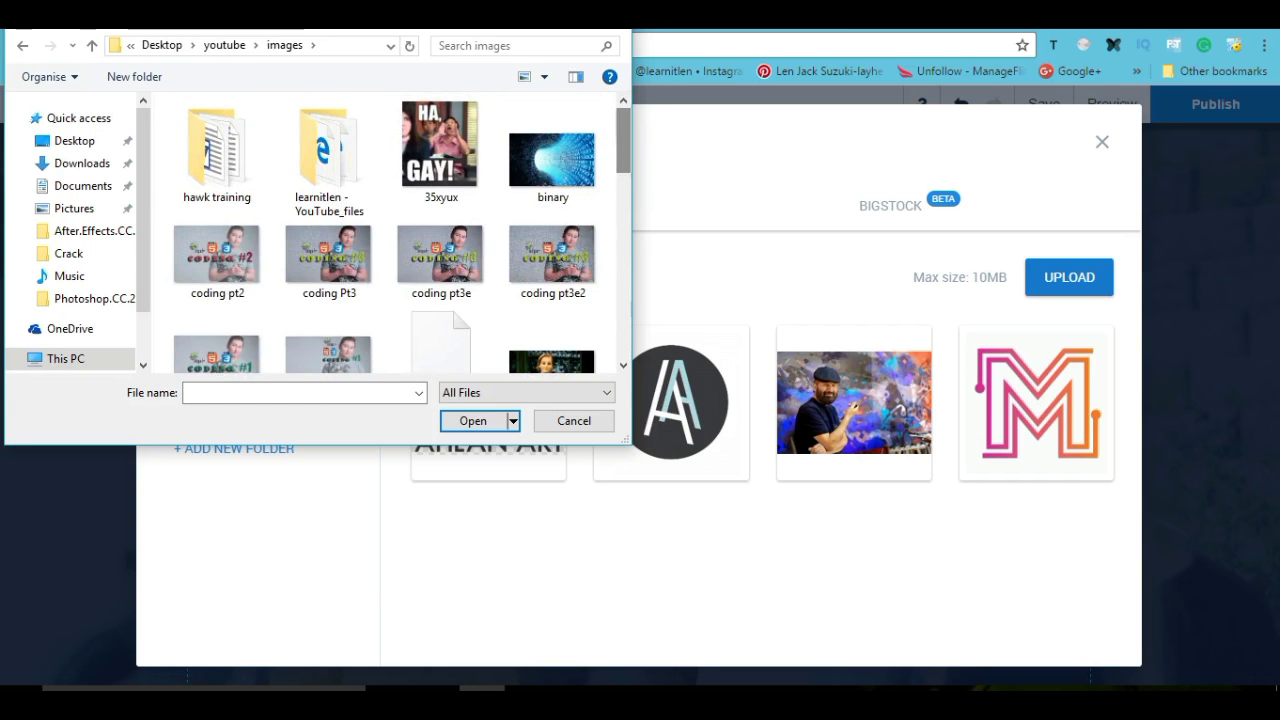
pyautogui.click(441, 260)
pyautogui.click(473, 420)
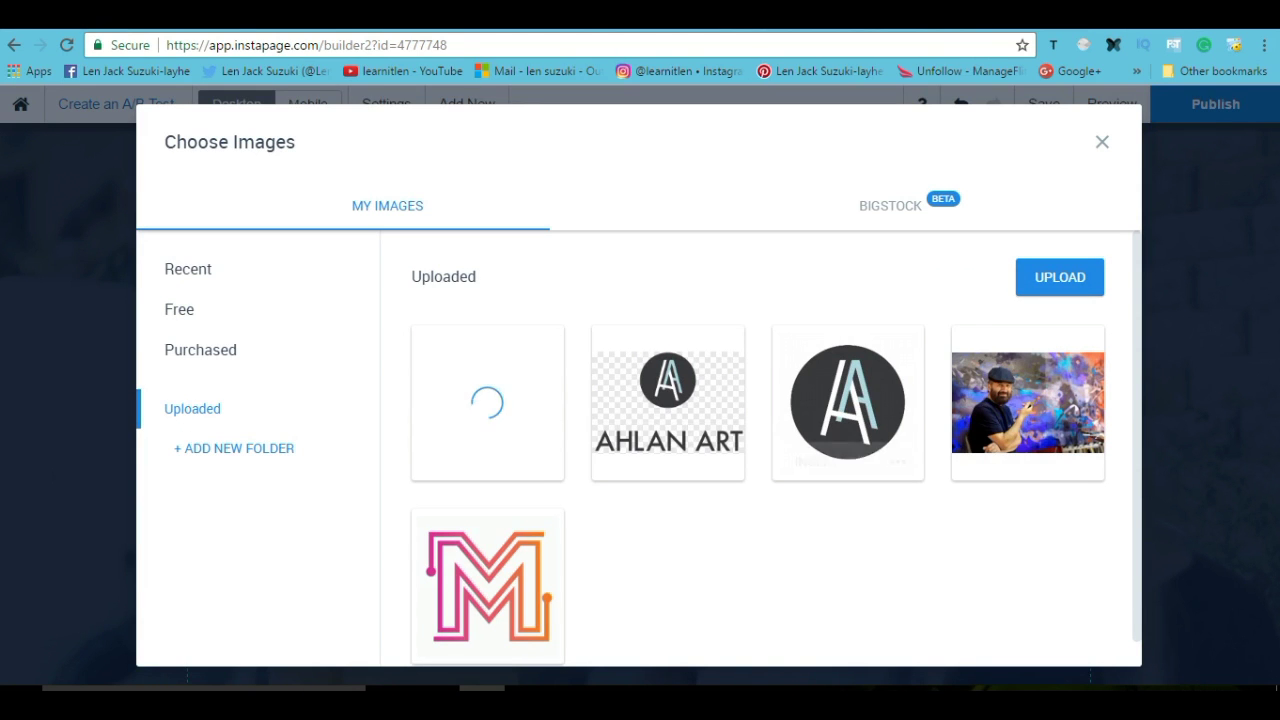
# Give the uploaded round AA logo image eL2Lqd0h_400x400.png the description "hello" and save it.
pyautogui.click(1059, 277)
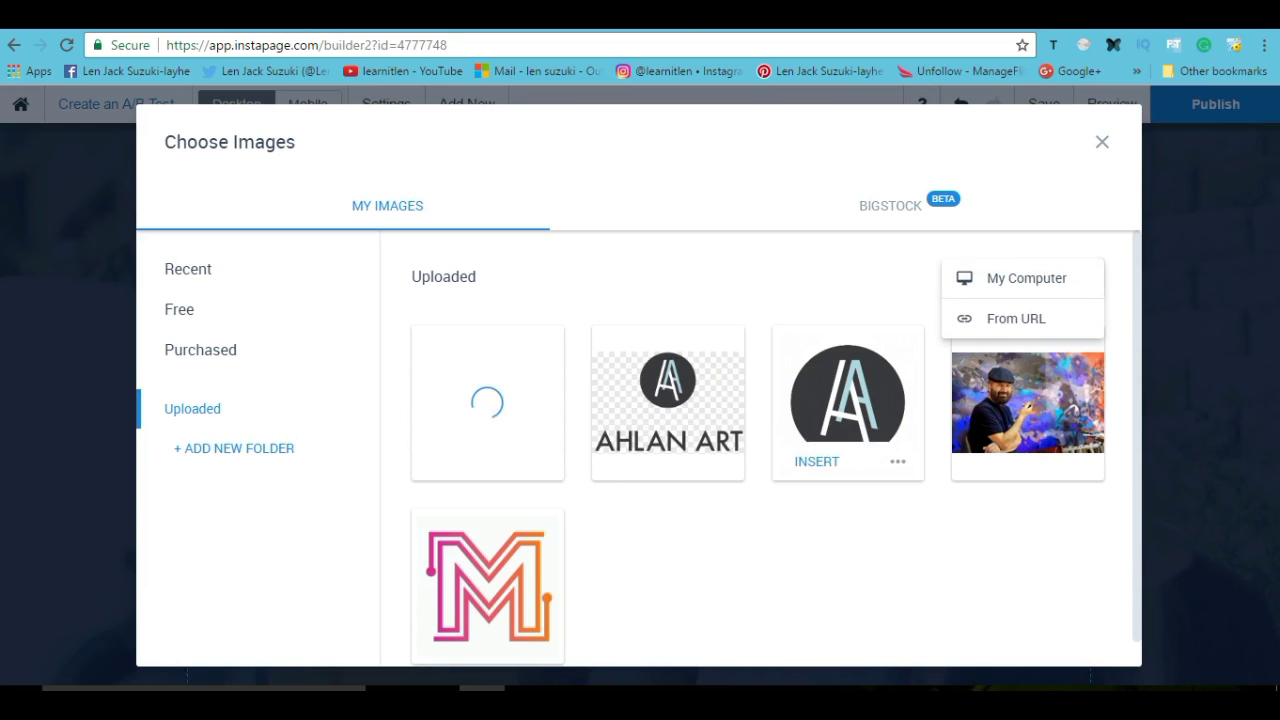
pyautogui.click(848, 402)
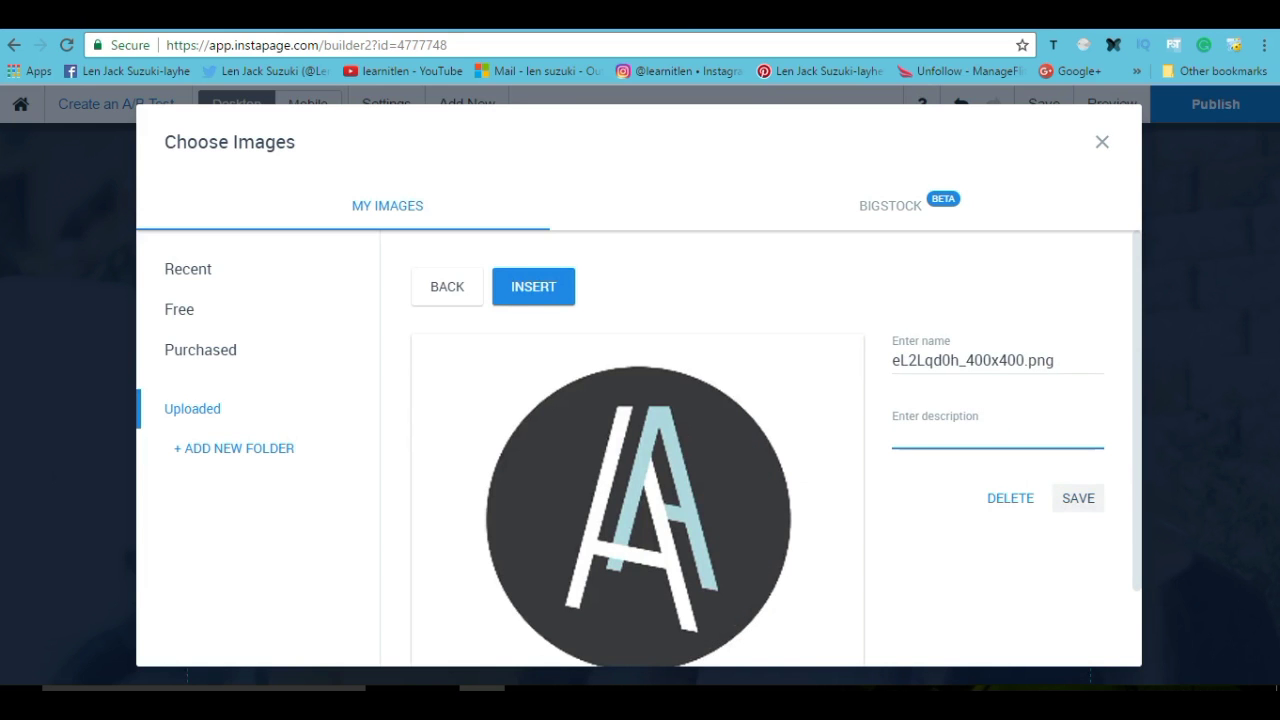
pyautogui.write('hello')
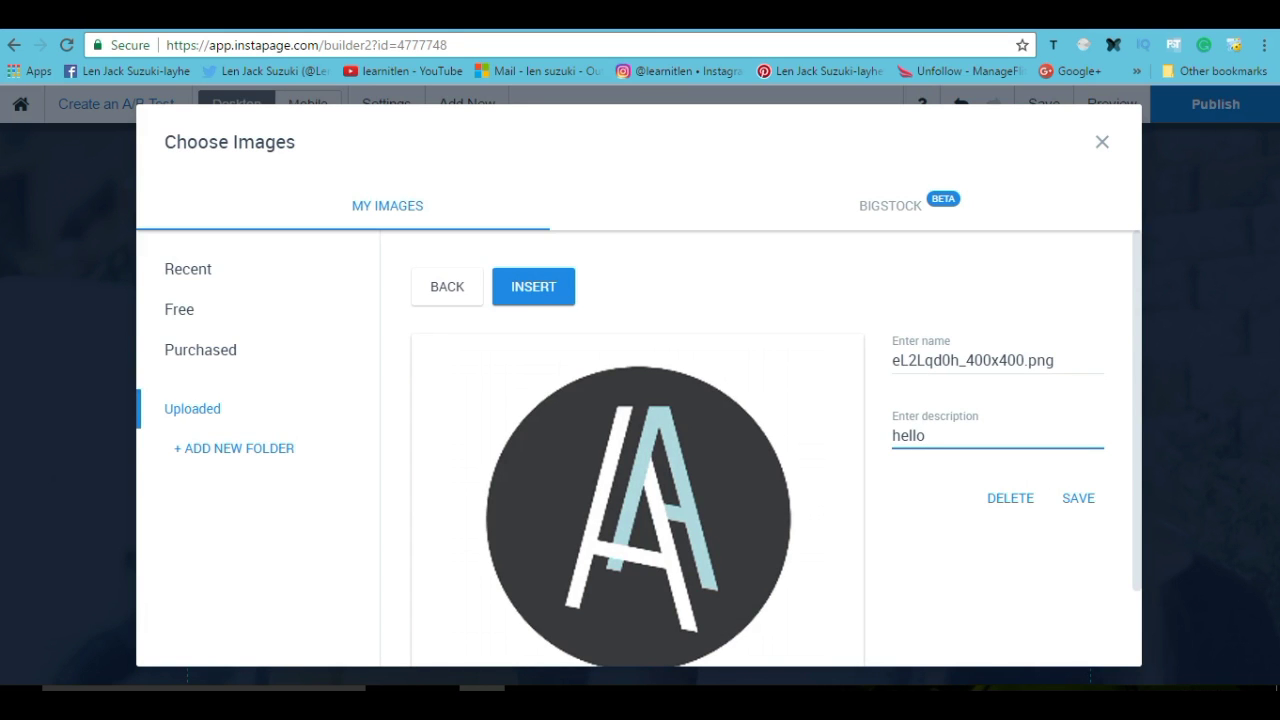
pyautogui.click(1078, 498)
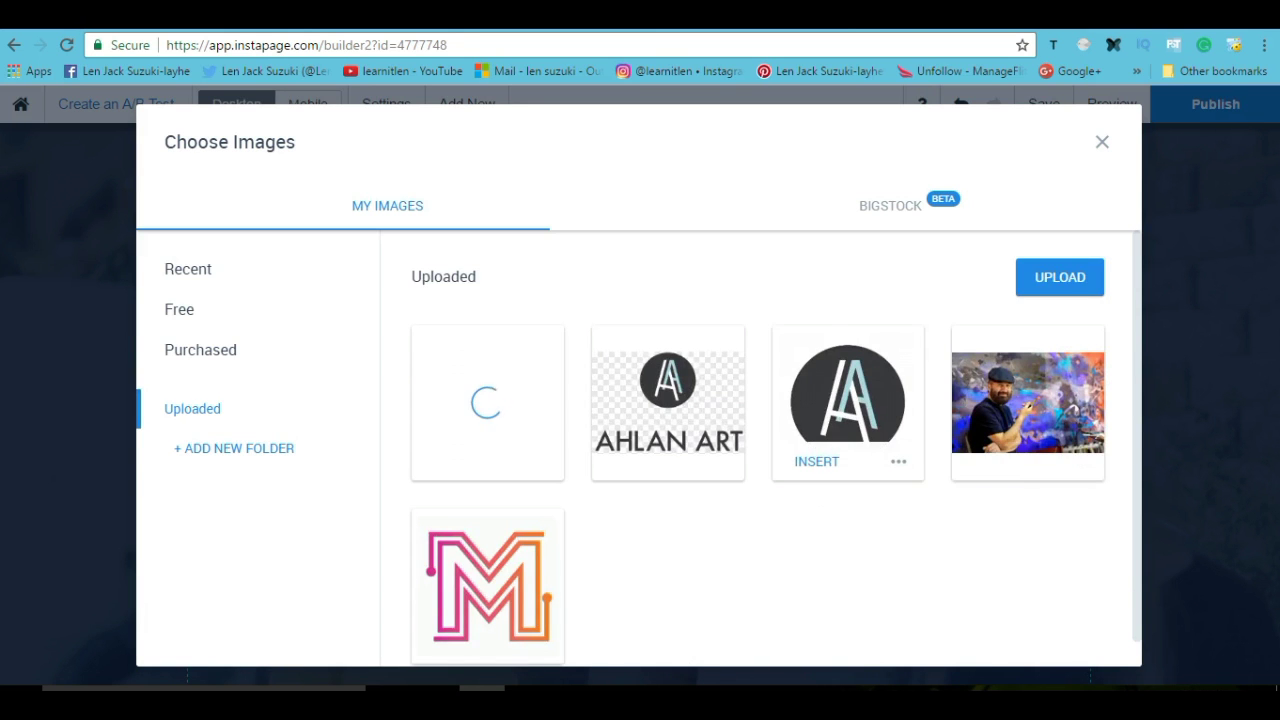
# Replace the Newsity logo with the uploaded round AA image eL2Lqd0h_400x400.png.
pyautogui.click(897, 461)
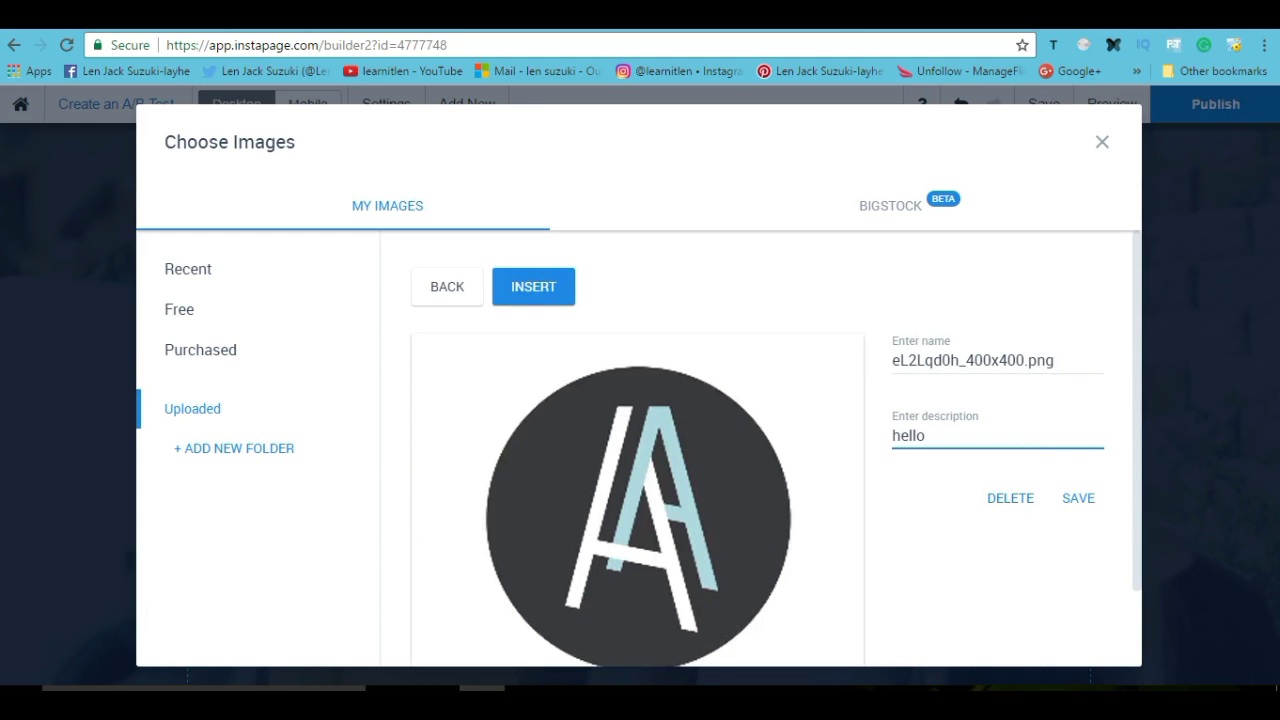
pyautogui.click(1102, 142)
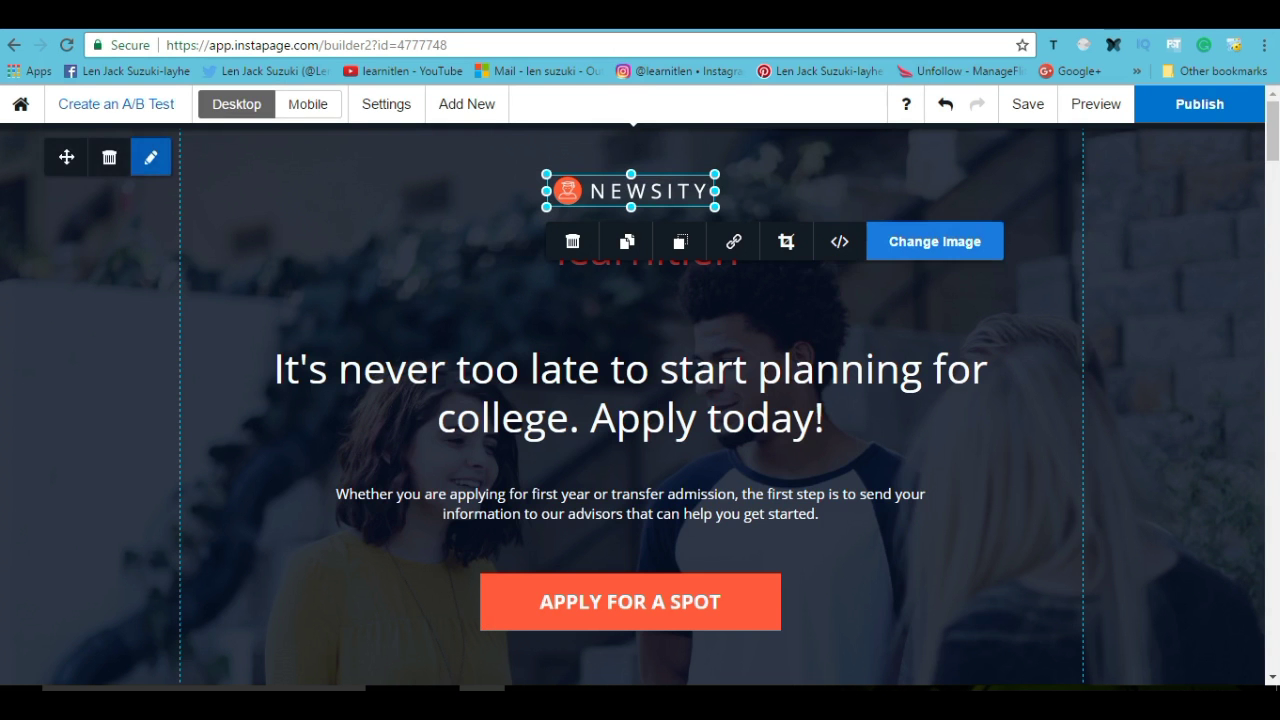
pyautogui.click(934, 241)
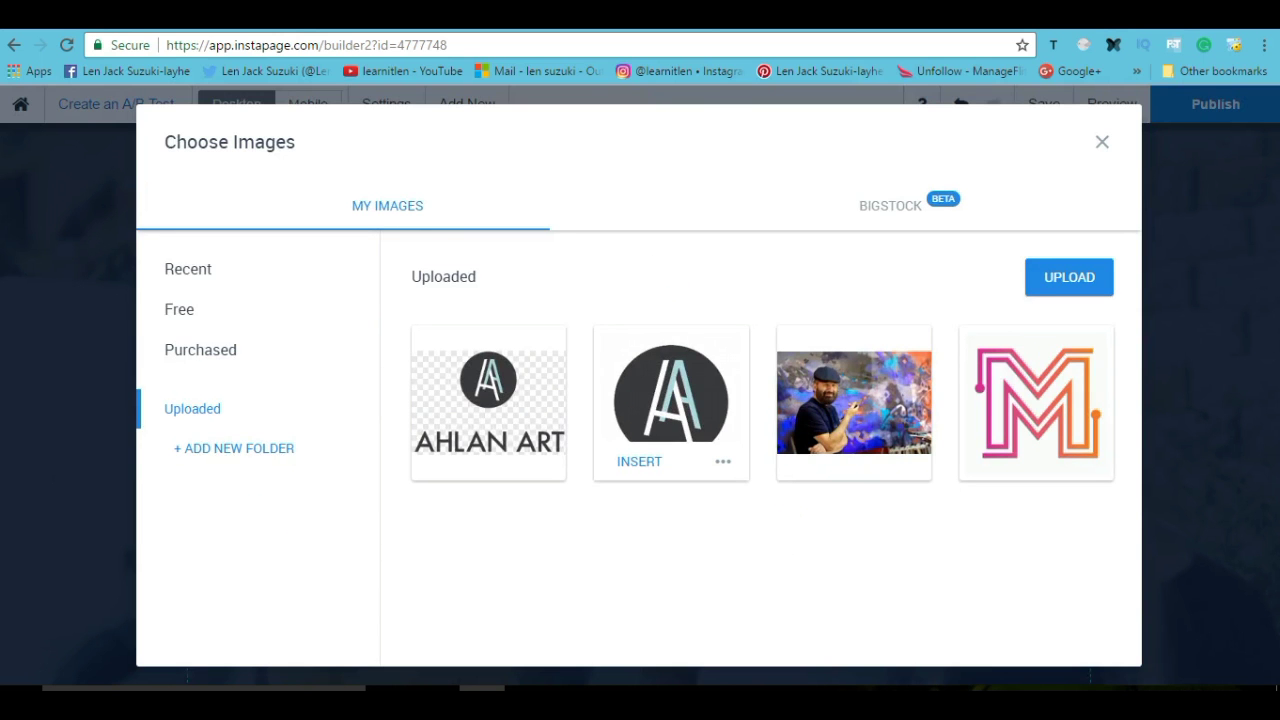
pyautogui.click(722, 461)
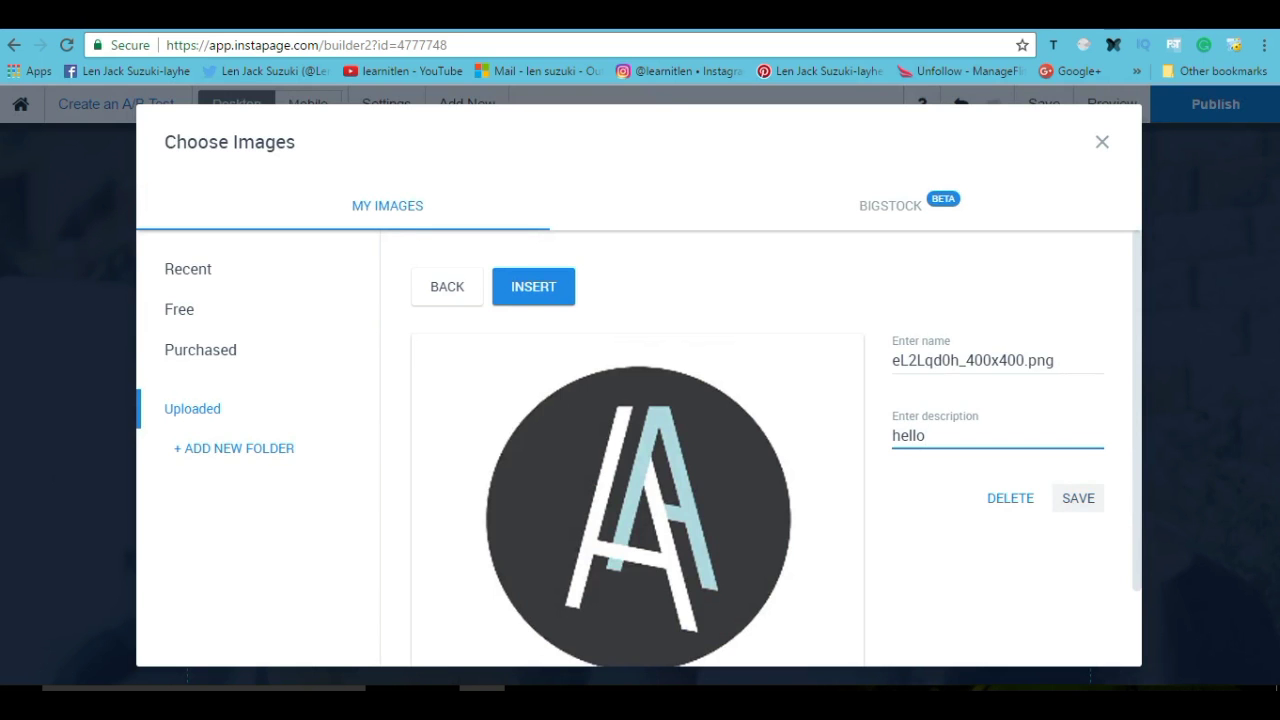
pyautogui.click(533, 286)
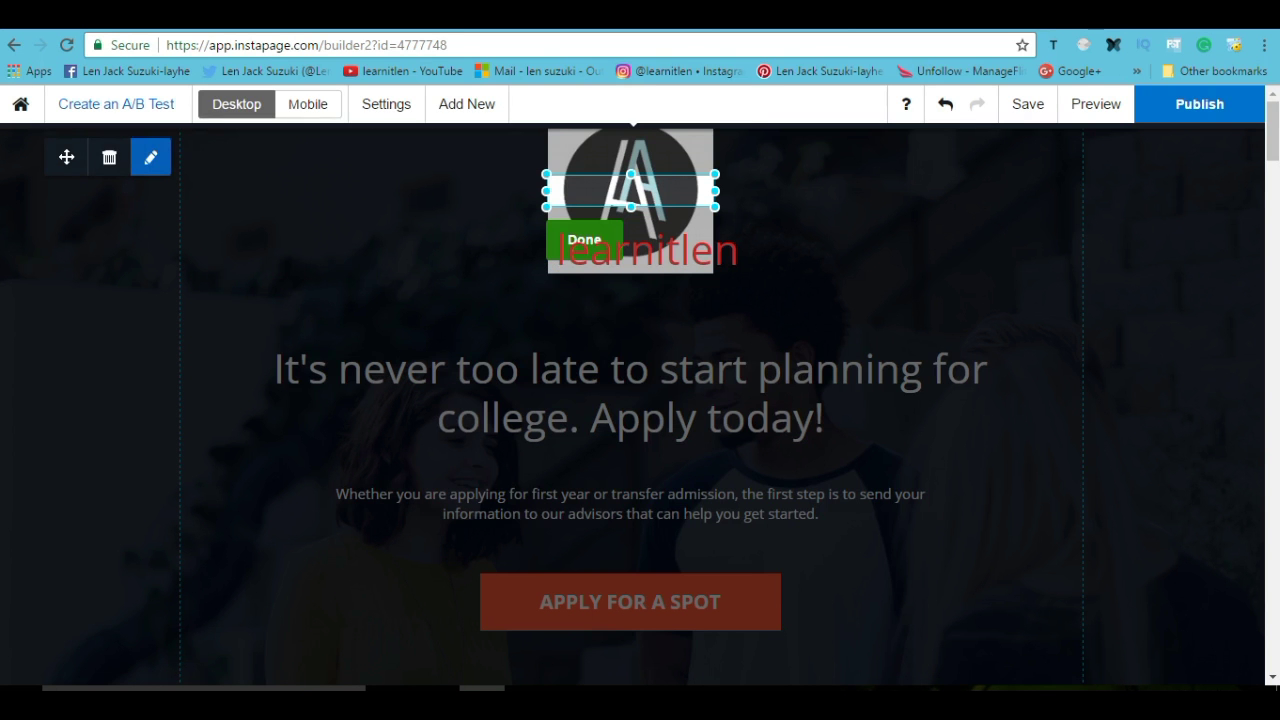
# Enlarge the AA logo's crop frame upward and downward, shift the image within it to show most of the circle, and finish cropping.
pyautogui.moveTo(631, 207); pyautogui.dragTo(631, 257)
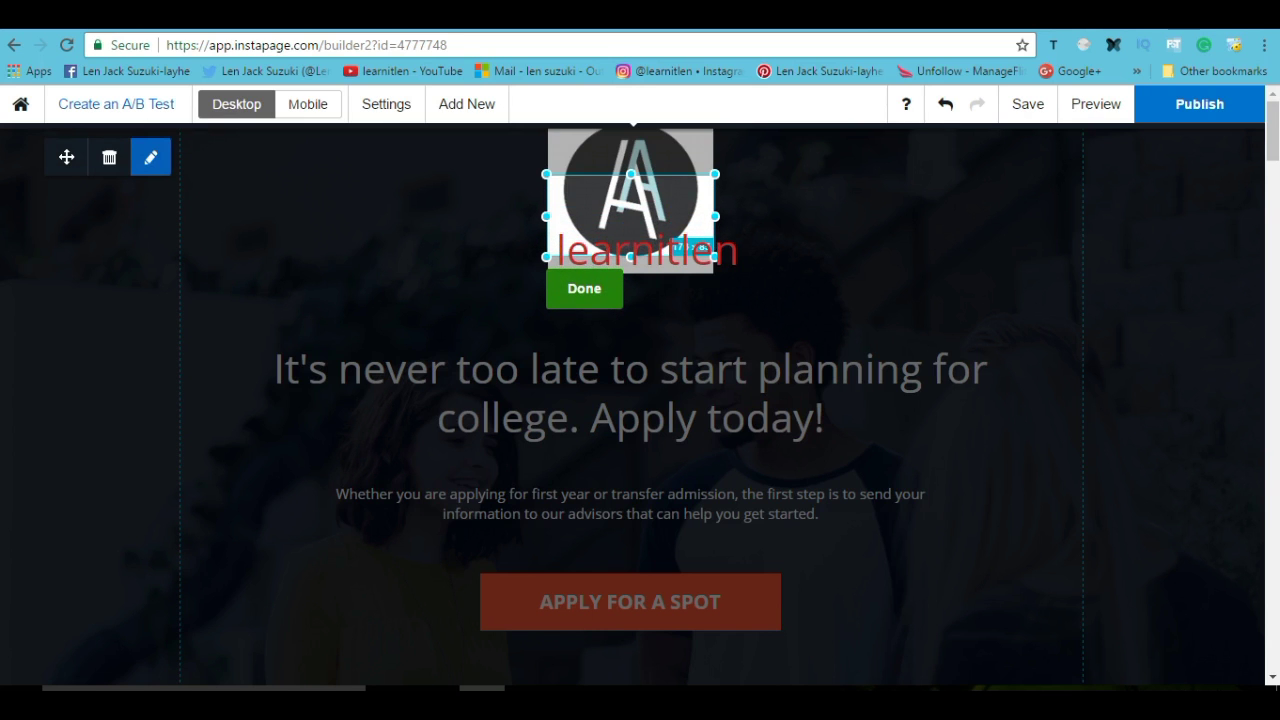
pyautogui.moveTo(715, 256); pyautogui.dragTo(715, 257)
pyautogui.moveTo(631, 174); pyautogui.dragTo(631, 129)
pyautogui.moveTo(630, 189); pyautogui.dragTo(628, 200)
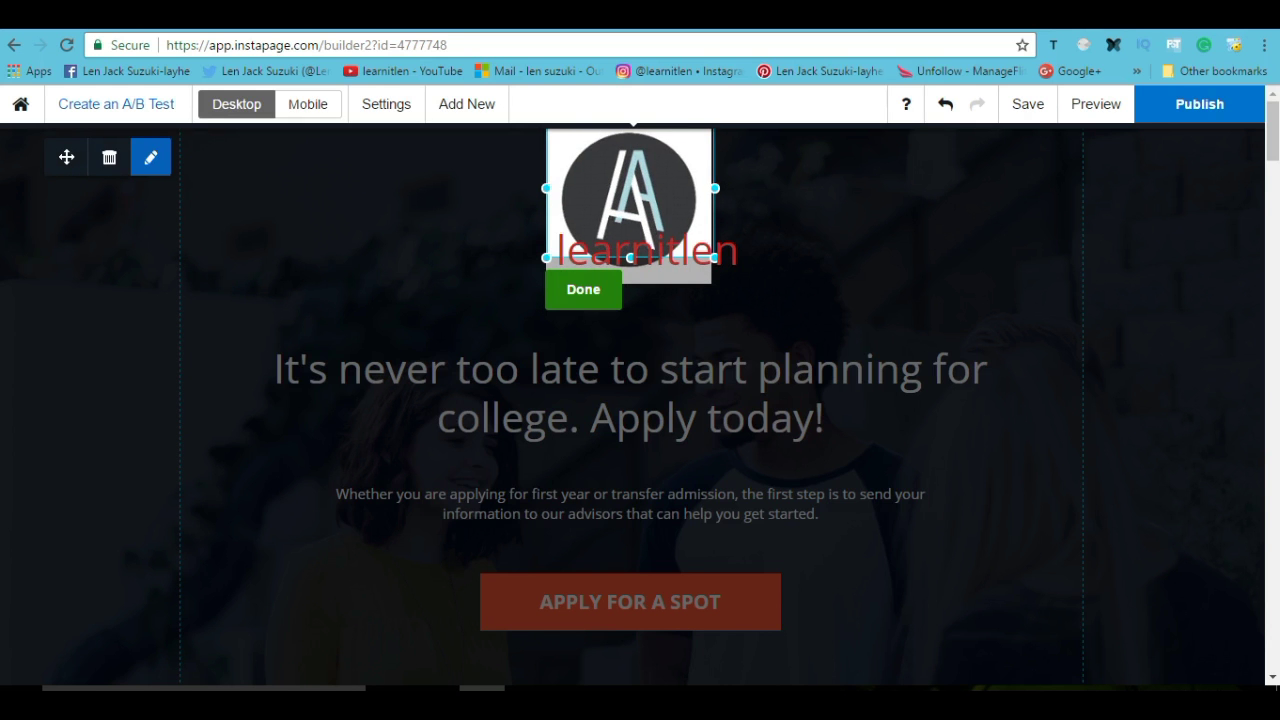
pyautogui.click(583, 289)
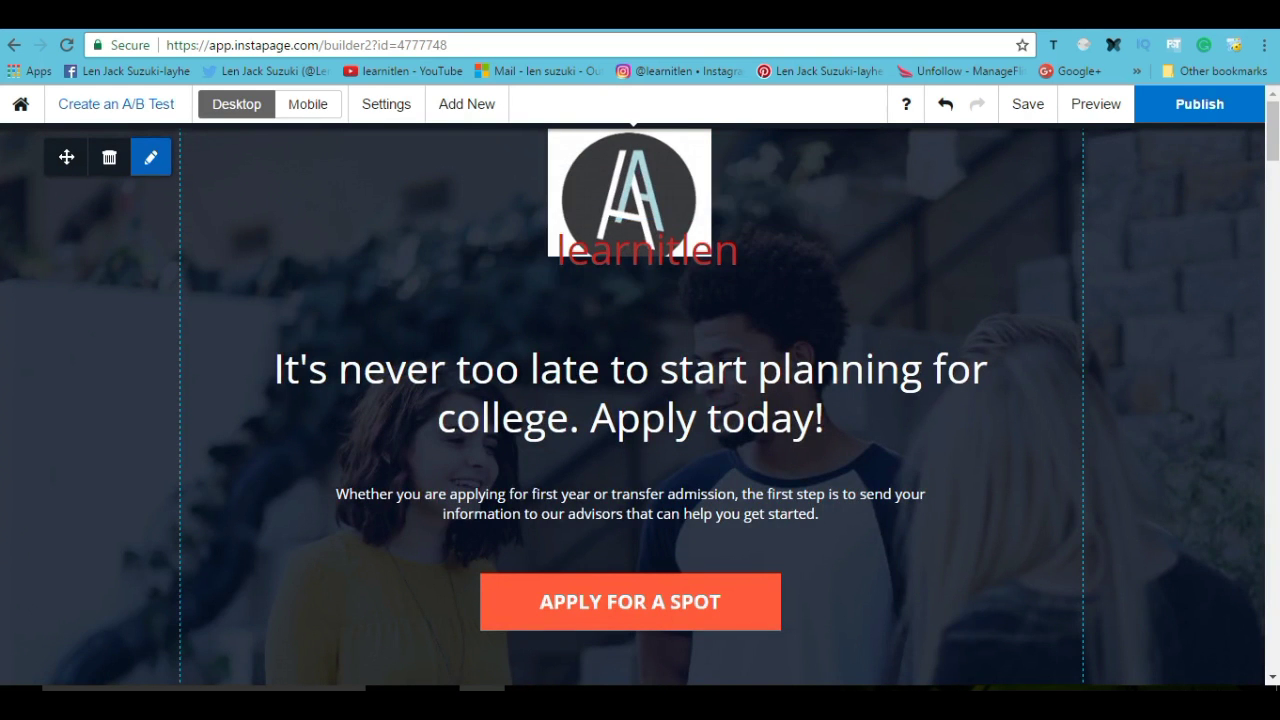
# Move the AA logo to the left of the "learnitlen" headline so they no longer overlap.
pyautogui.moveTo(630, 190); pyautogui.dragTo(451, 210)
pyautogui.click(646, 249)
pyautogui.press('Escape')
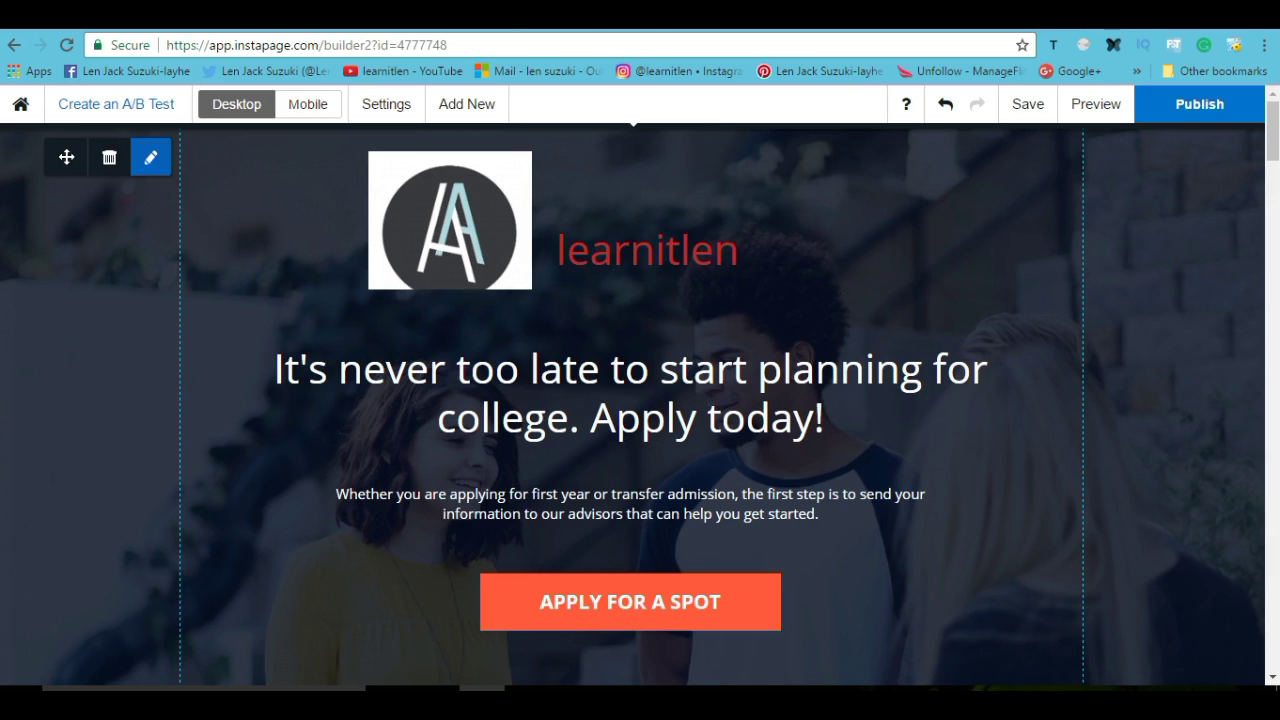
# Replace the top page section's background image with the uploaded coding pt3e.JPG.
pyautogui.click(150, 157)
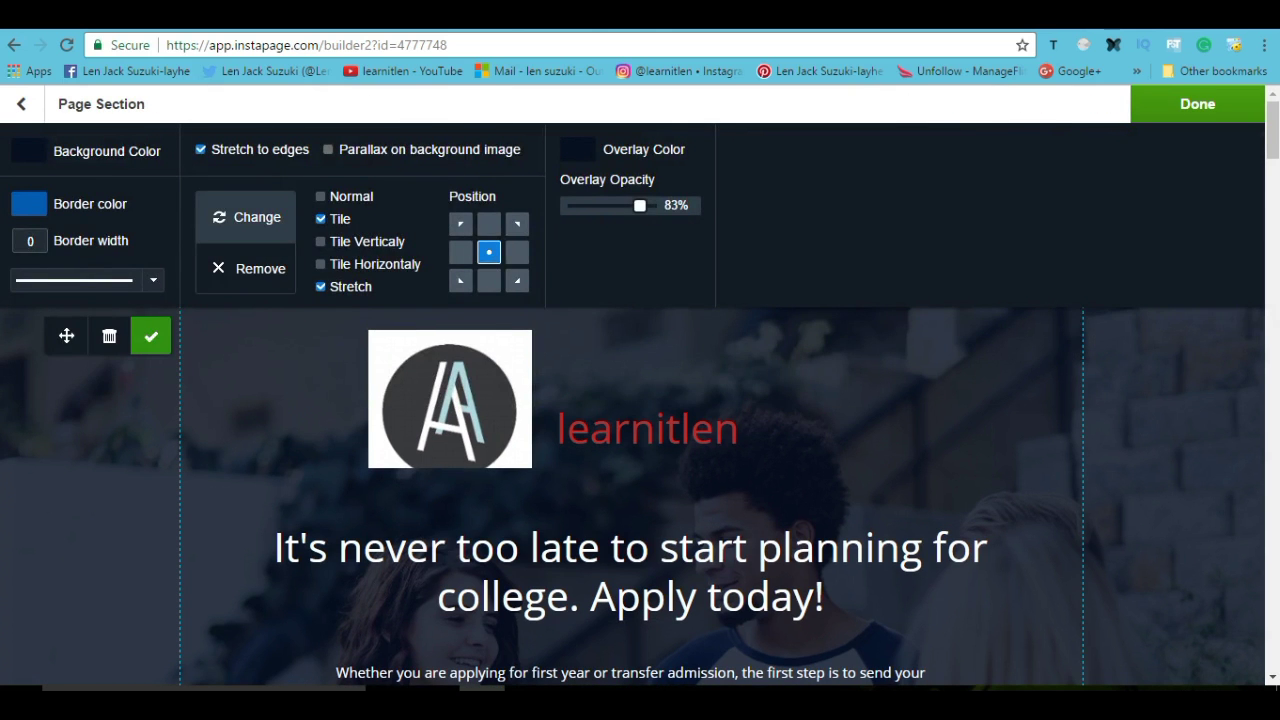
pyautogui.click(245, 217)
pyautogui.moveTo(487, 402)
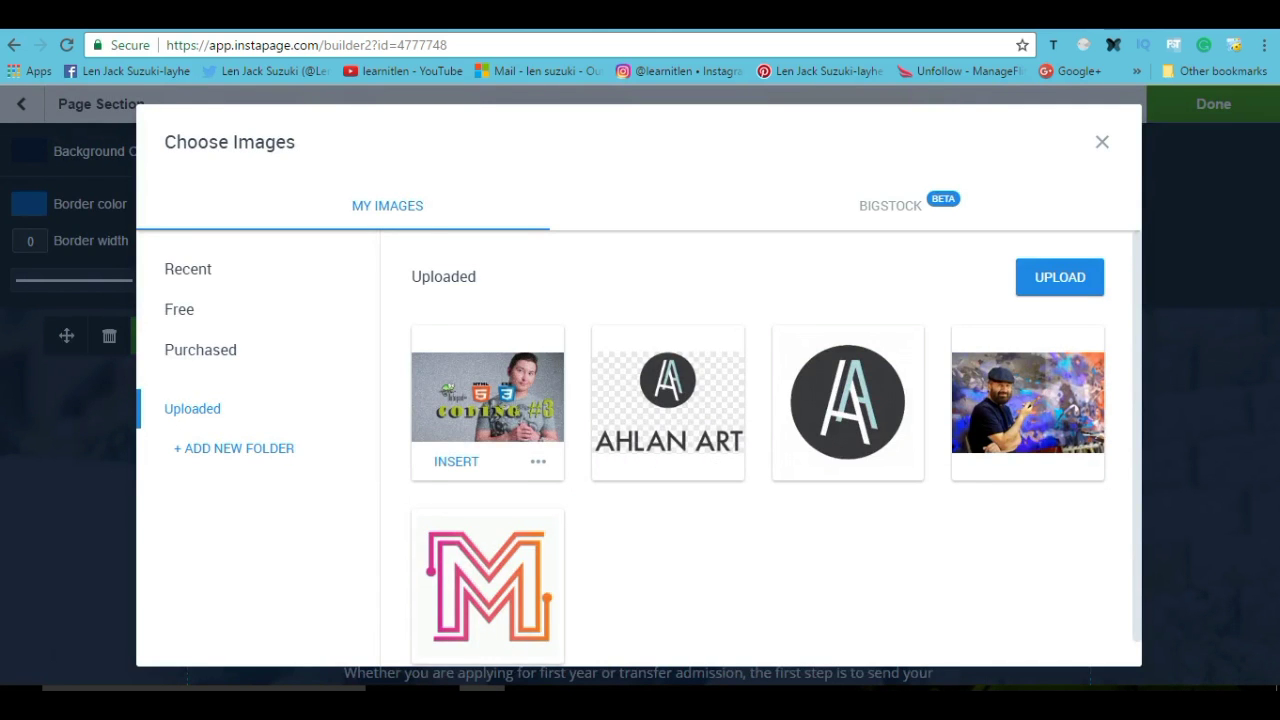
pyautogui.click(537, 461)
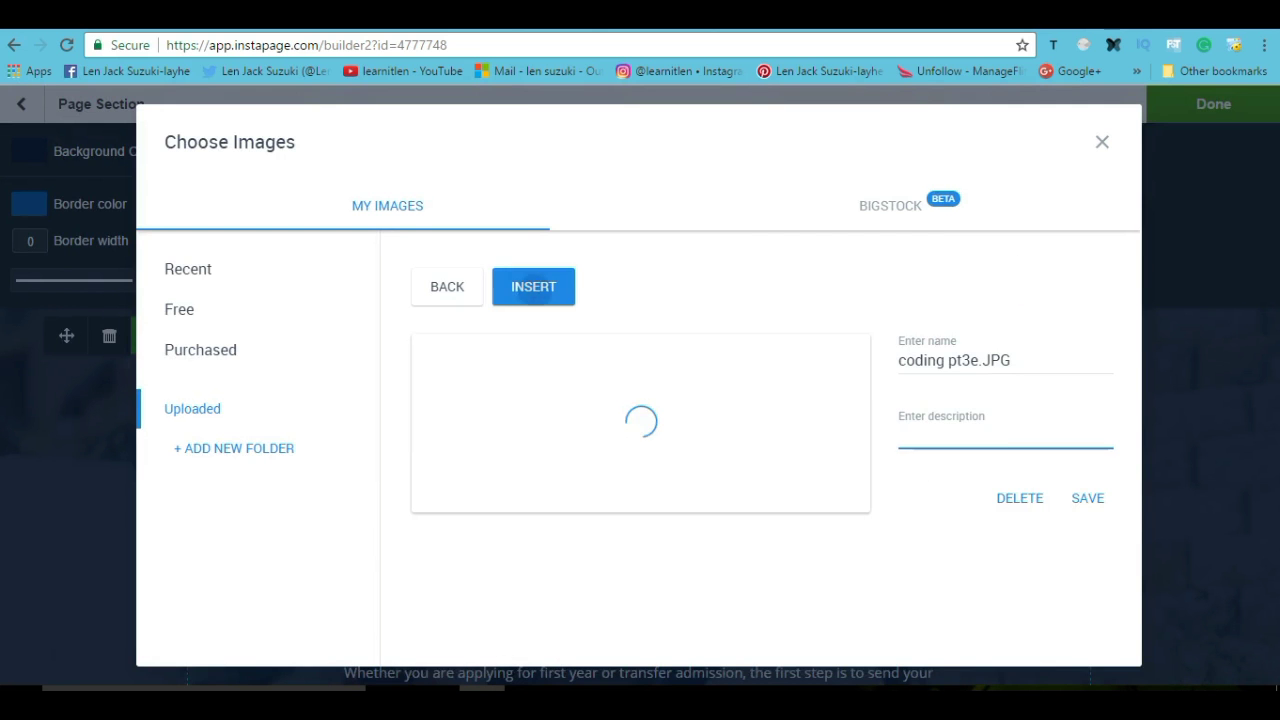
pyautogui.click(515, 287)
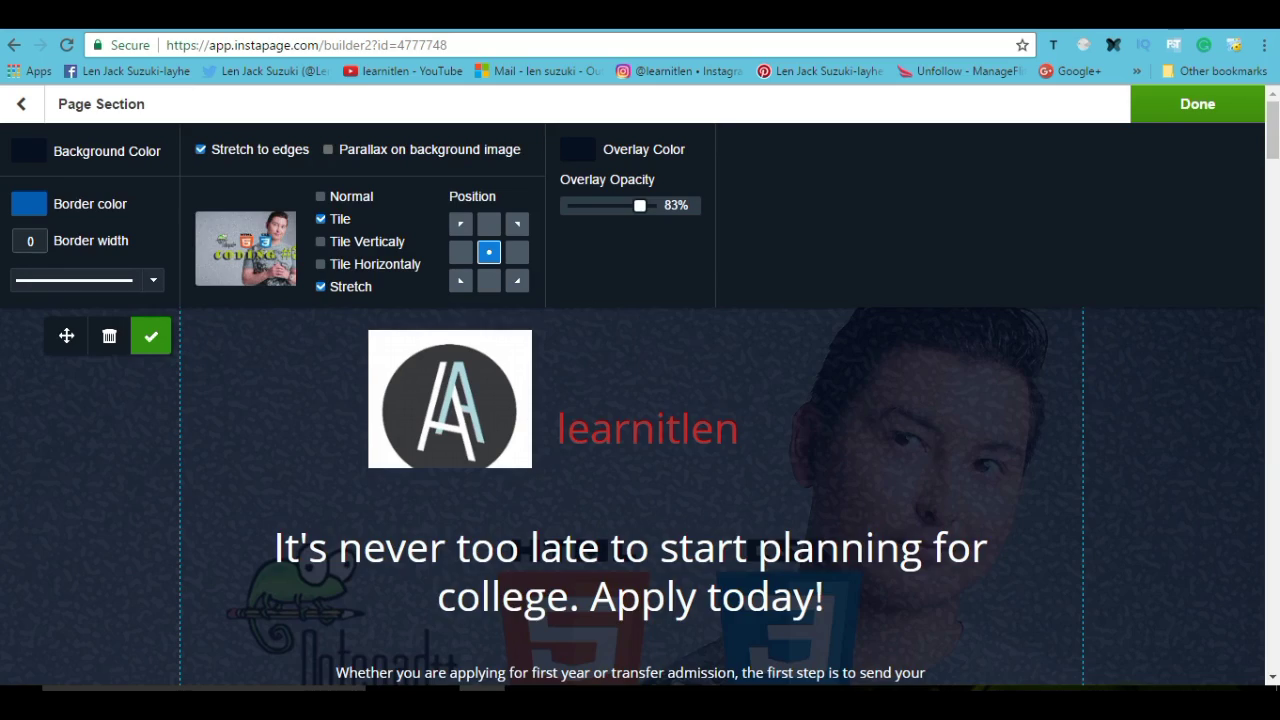
# Lower the section's overlay opacity to 44% and set the overlay color to red #b92b2b.
pyautogui.moveTo(640, 205); pyautogui.dragTo(610, 205)
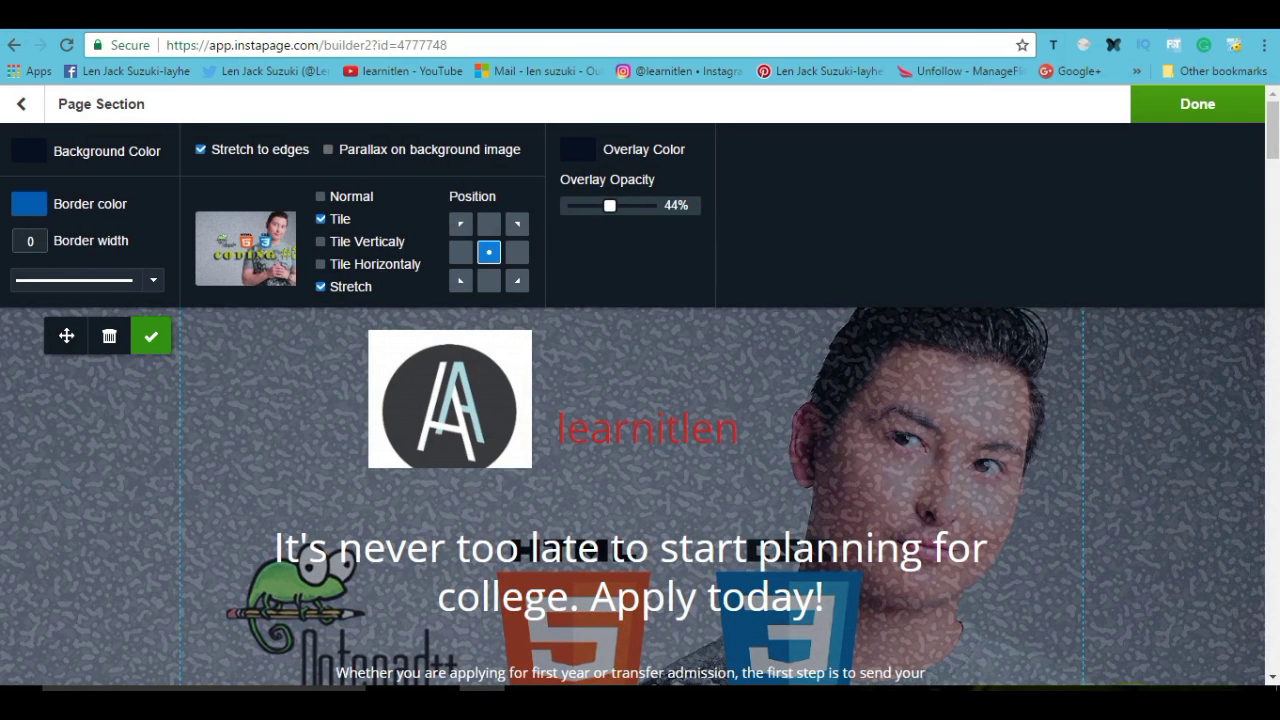
pyautogui.click(578, 149)
pyautogui.click(600, 230)
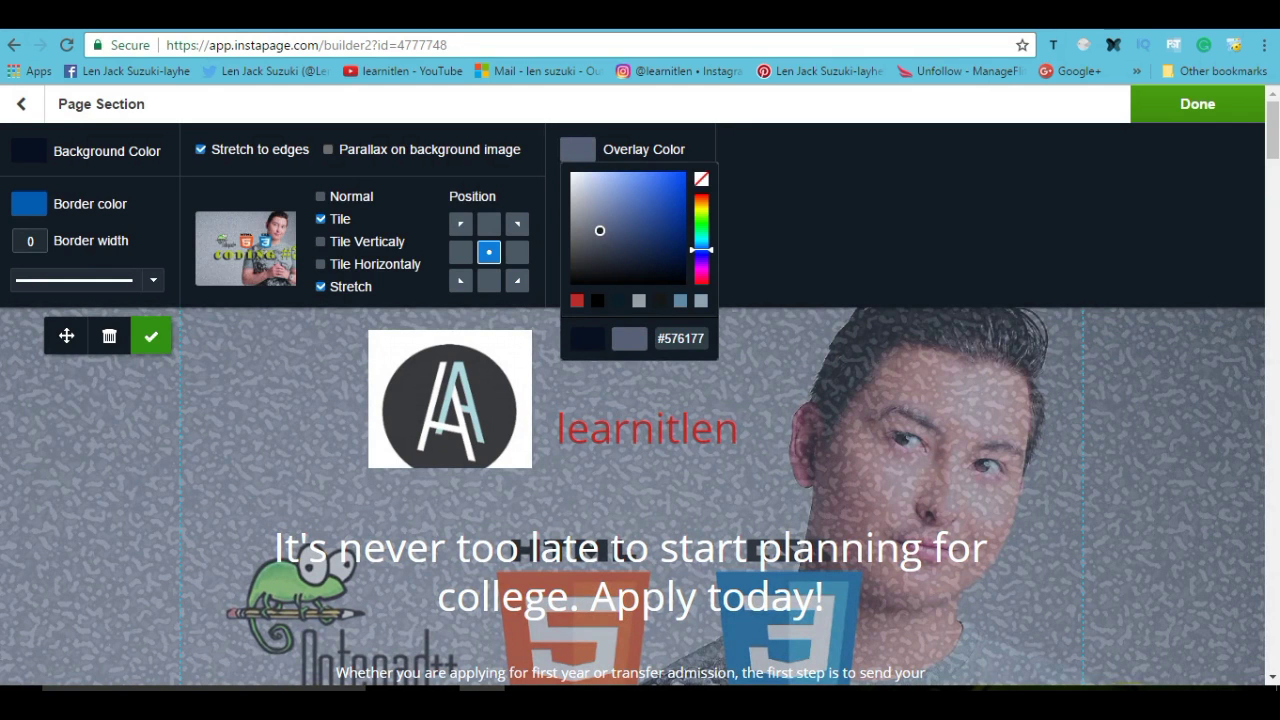
pyautogui.click(577, 300)
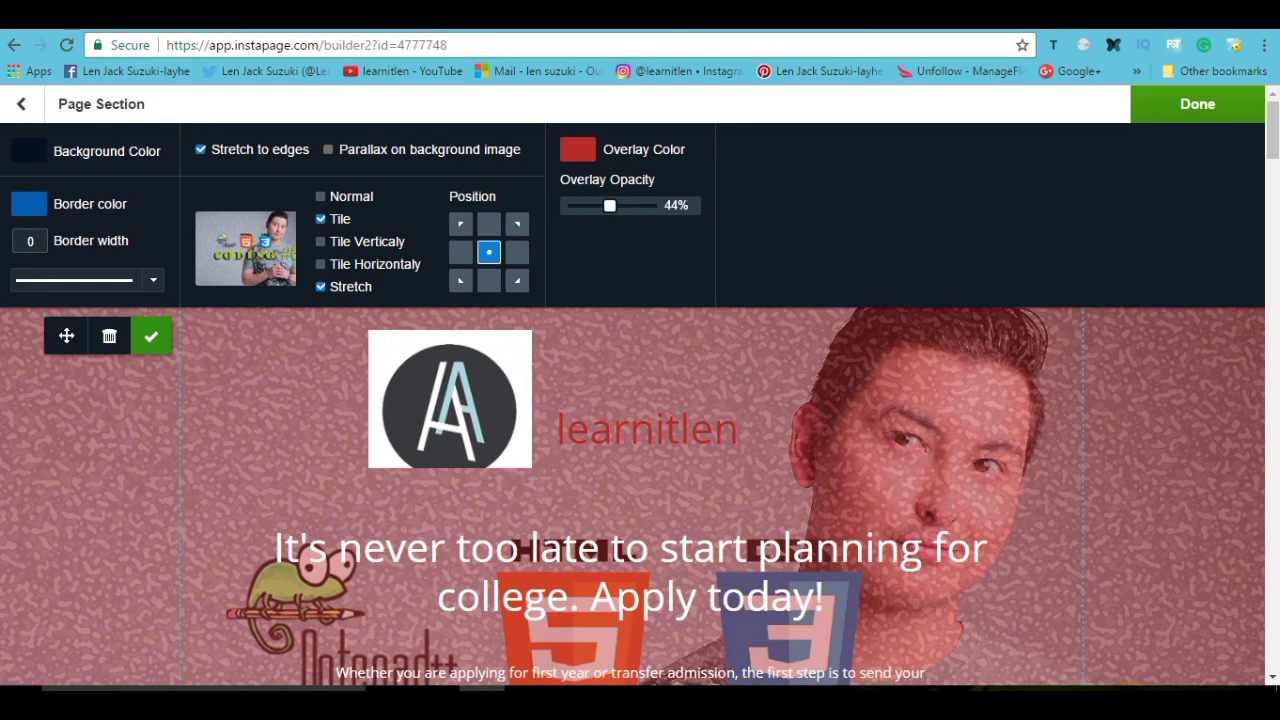
pyautogui.click(578, 149)
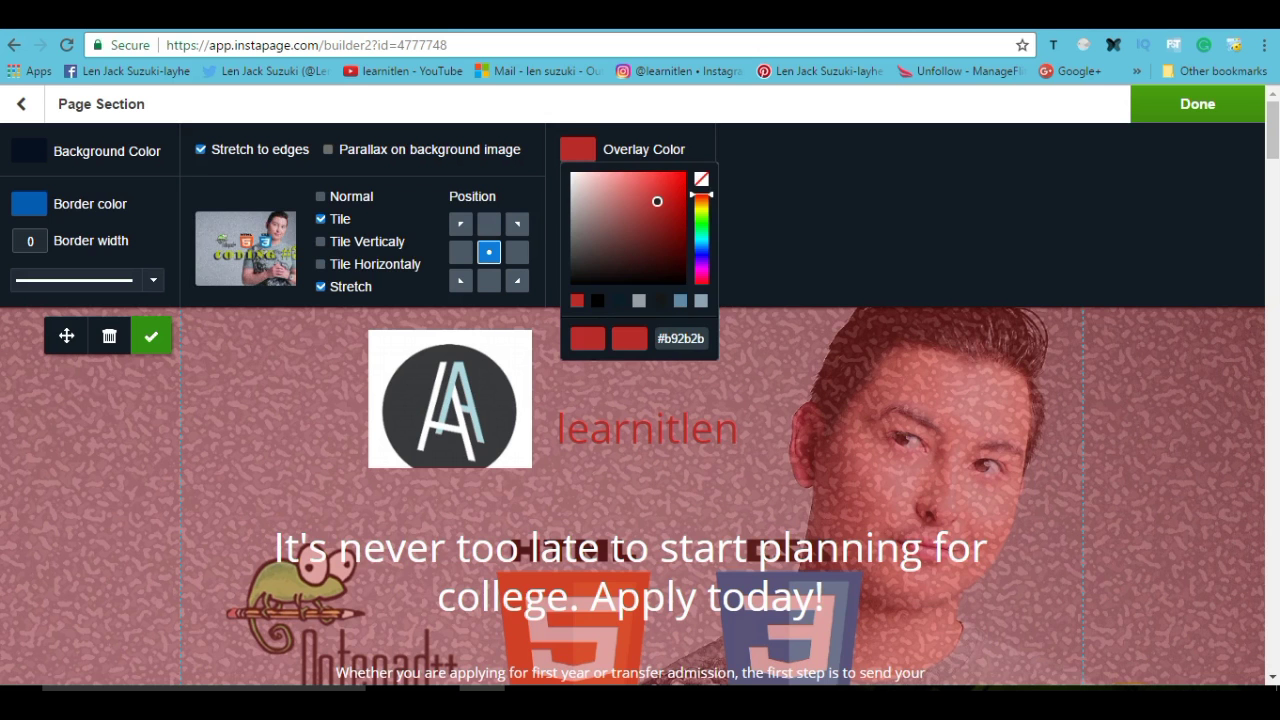
pyautogui.press('Escape')
# Soften the section's overlay color to a paler red, set the overlay opacity to 56%, and finish editing the section.
pyautogui.moveTo(609, 205); pyautogui.dragTo(632, 205)
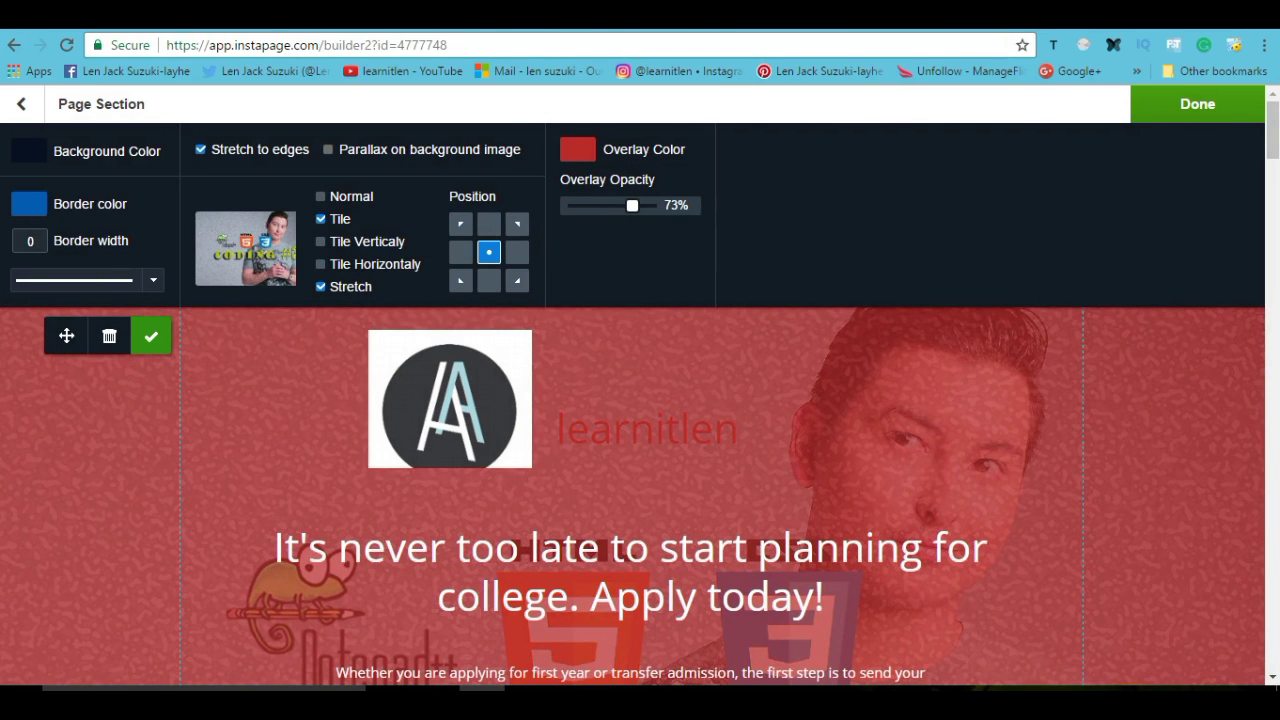
pyautogui.click(578, 149)
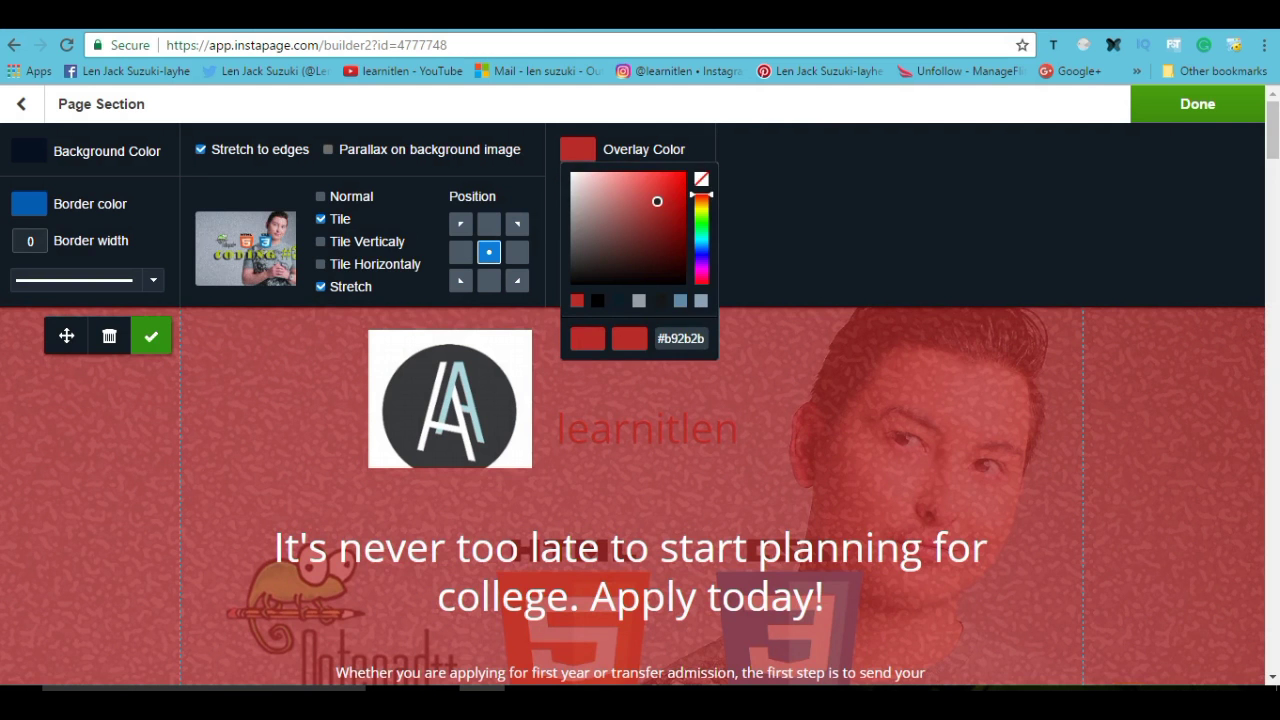
pyautogui.moveTo(657, 201); pyautogui.dragTo(624, 205)
pyautogui.press('Escape')
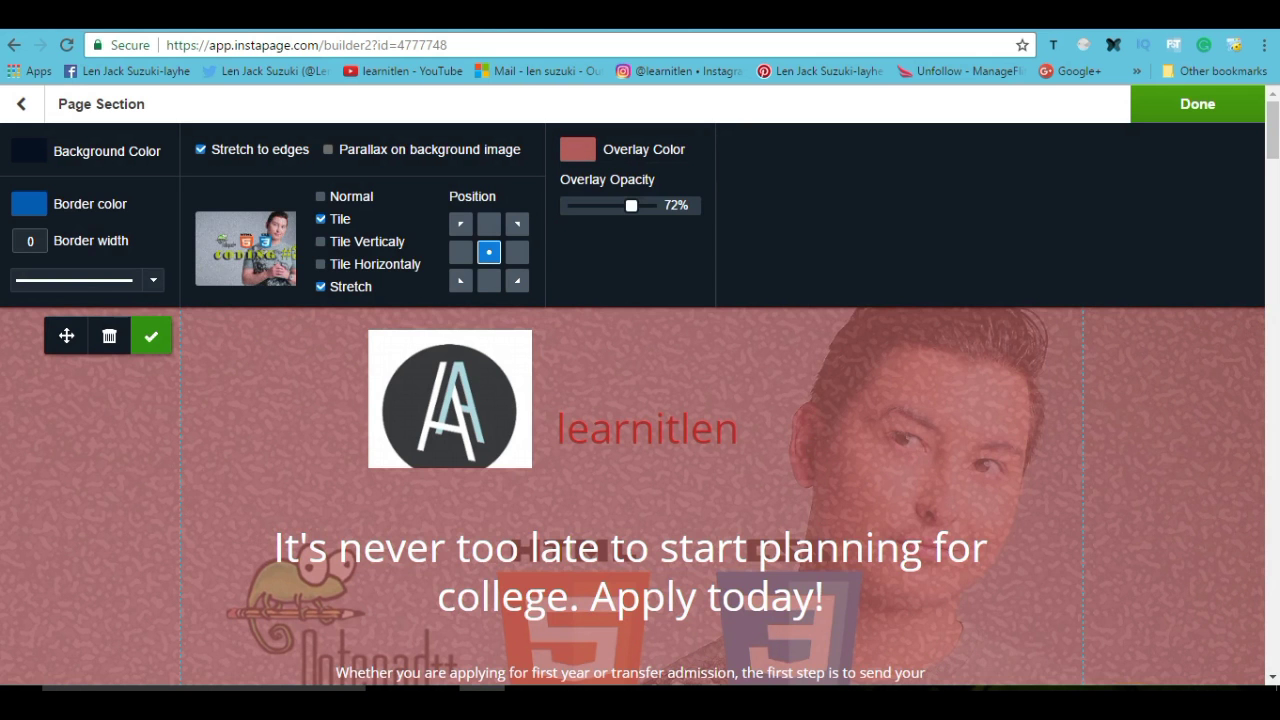
pyautogui.moveTo(631, 205); pyautogui.dragTo(619, 205)
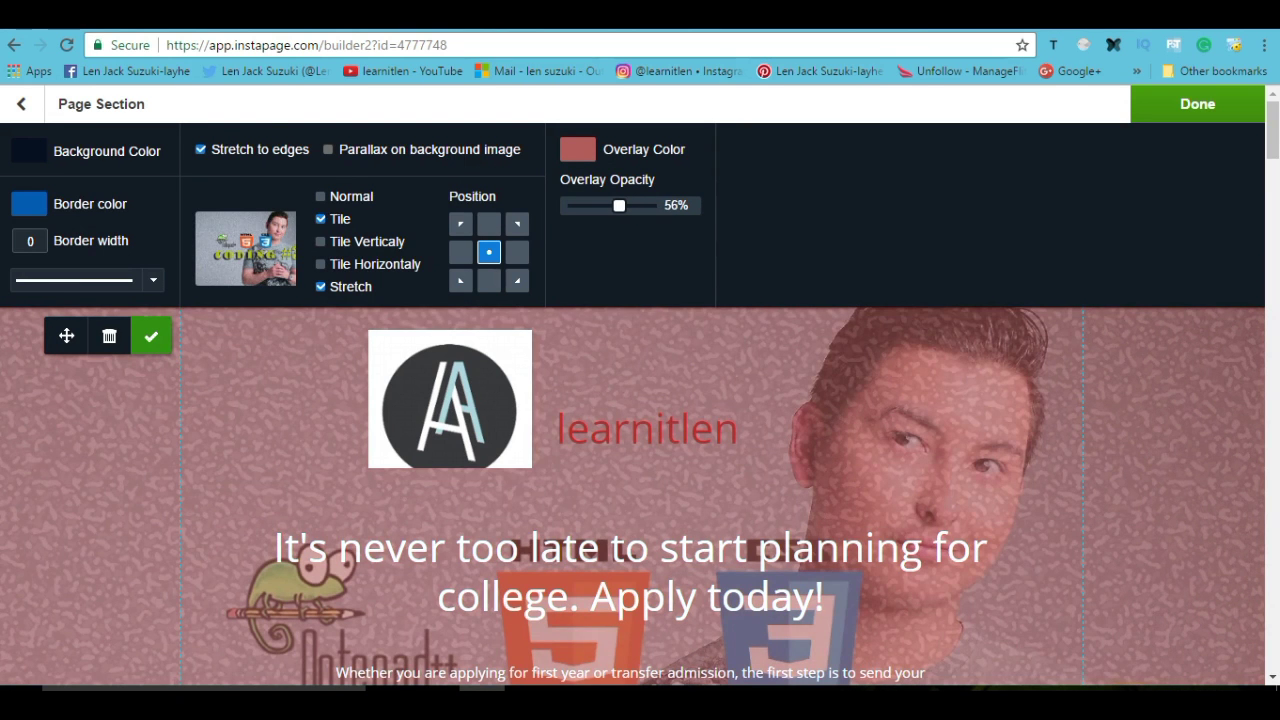
pyautogui.click(1197, 104)
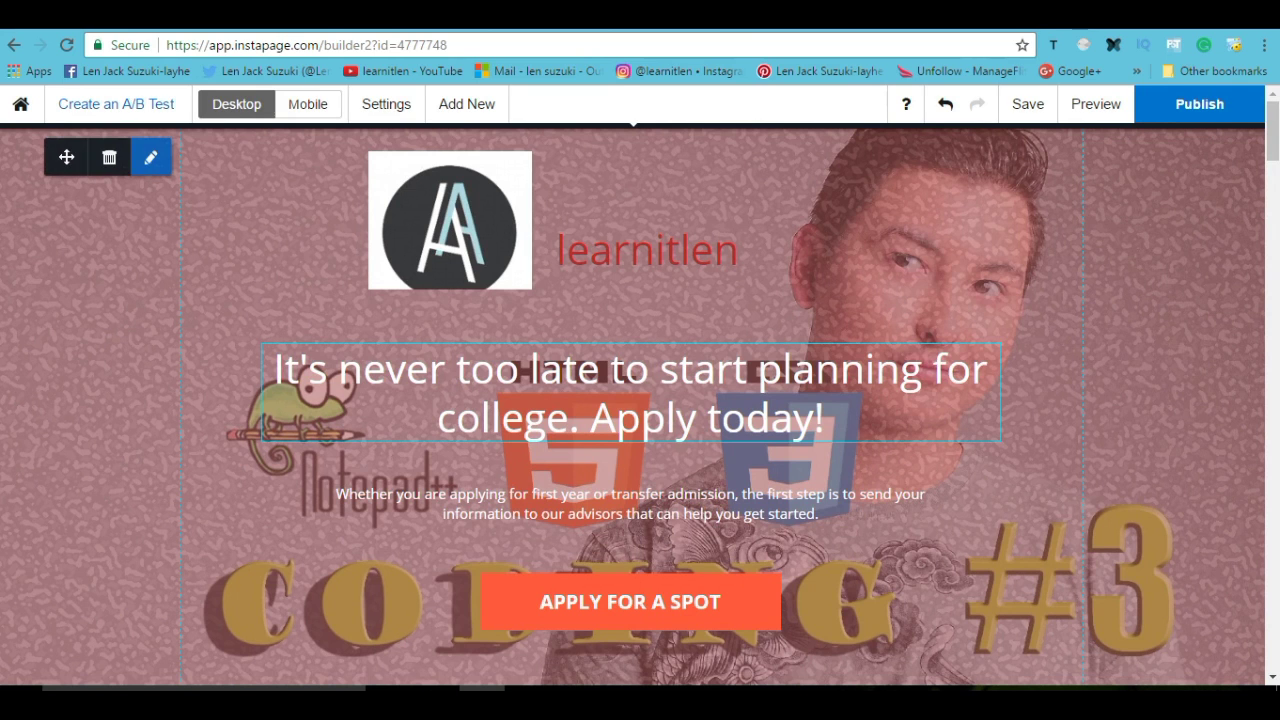
# Open the "It's never too late to start planning for college. Apply today!" headline for text editing.
pyautogui.click(630, 393)
pyautogui.click(509, 309)
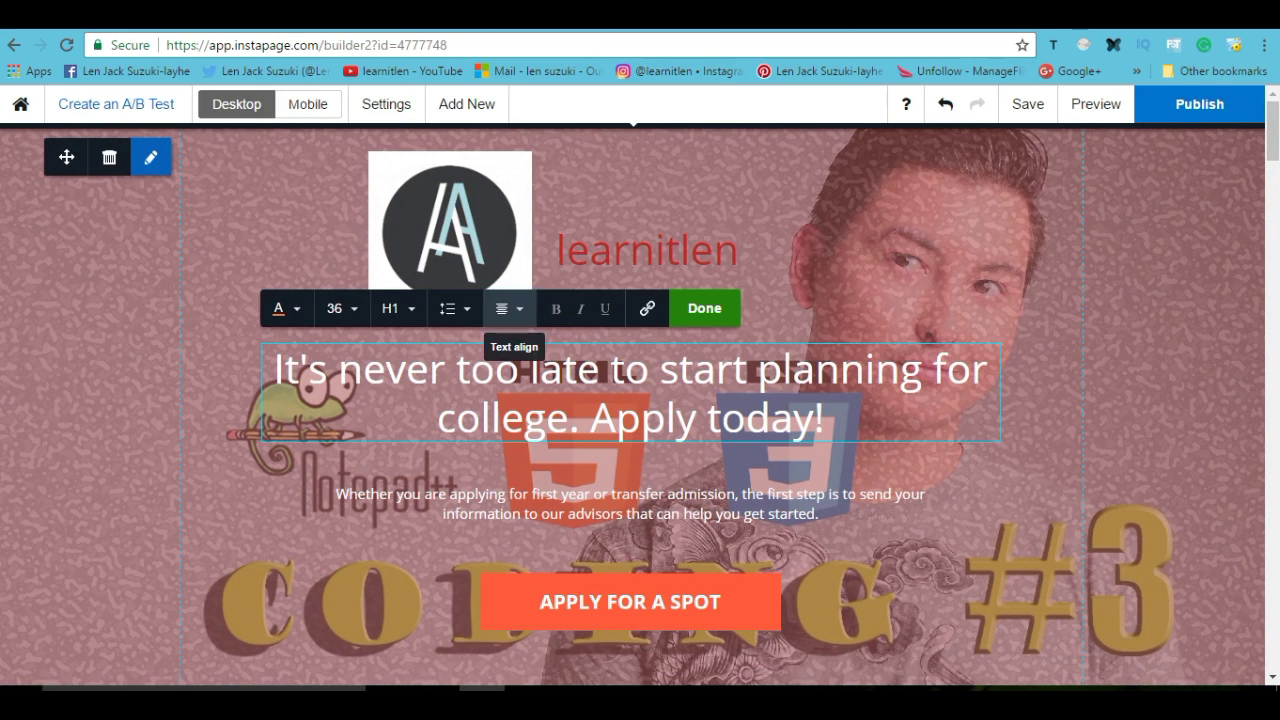
pyautogui.click(730, 249)
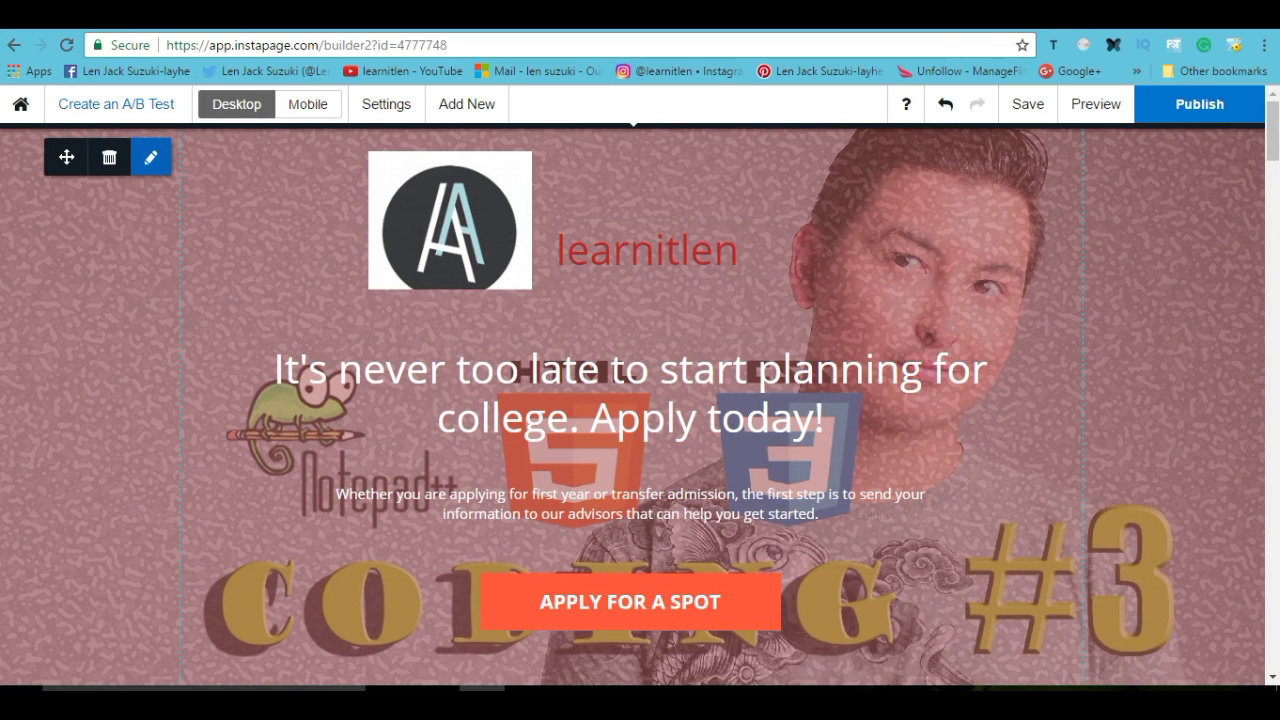
pyautogui.click(630, 393)
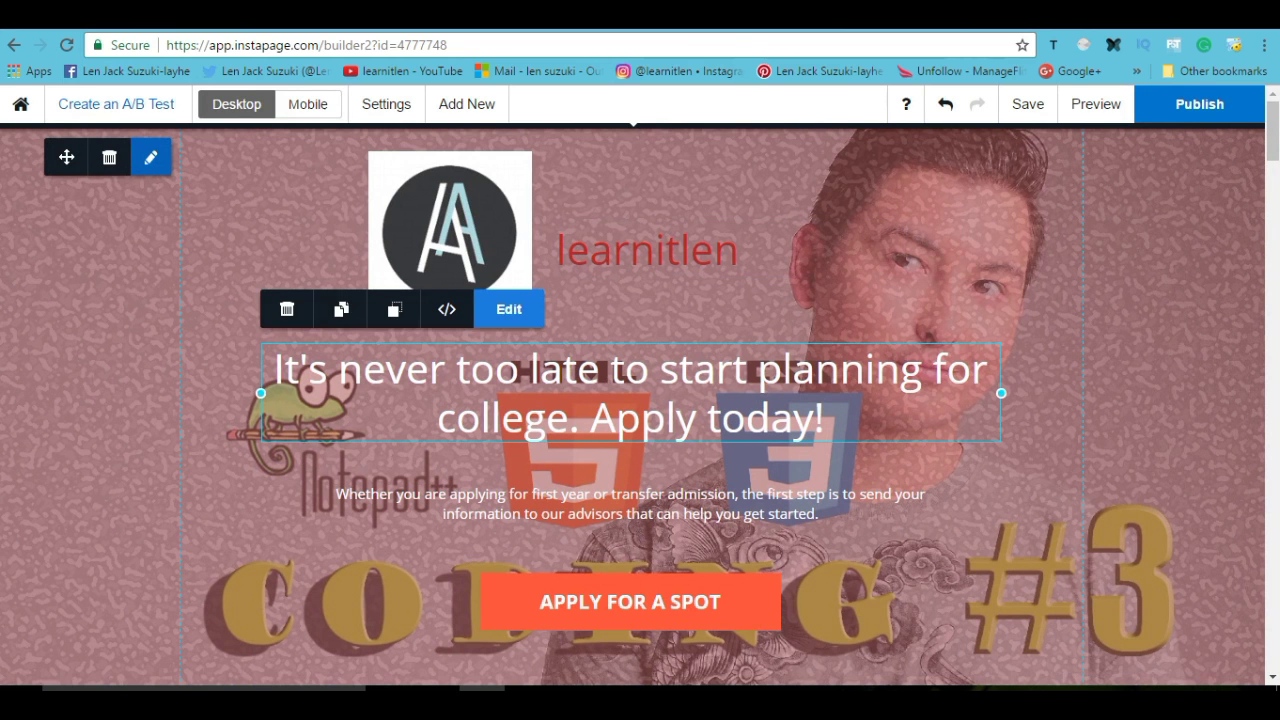
pyautogui.click(509, 309)
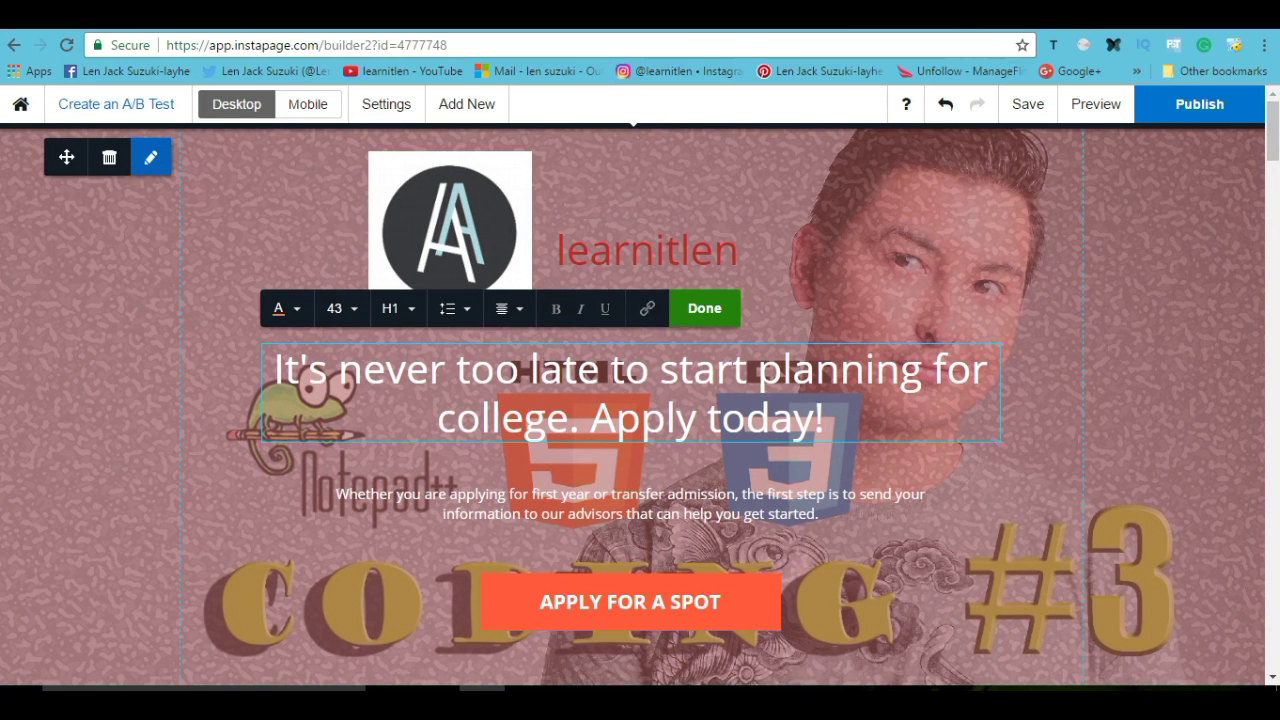